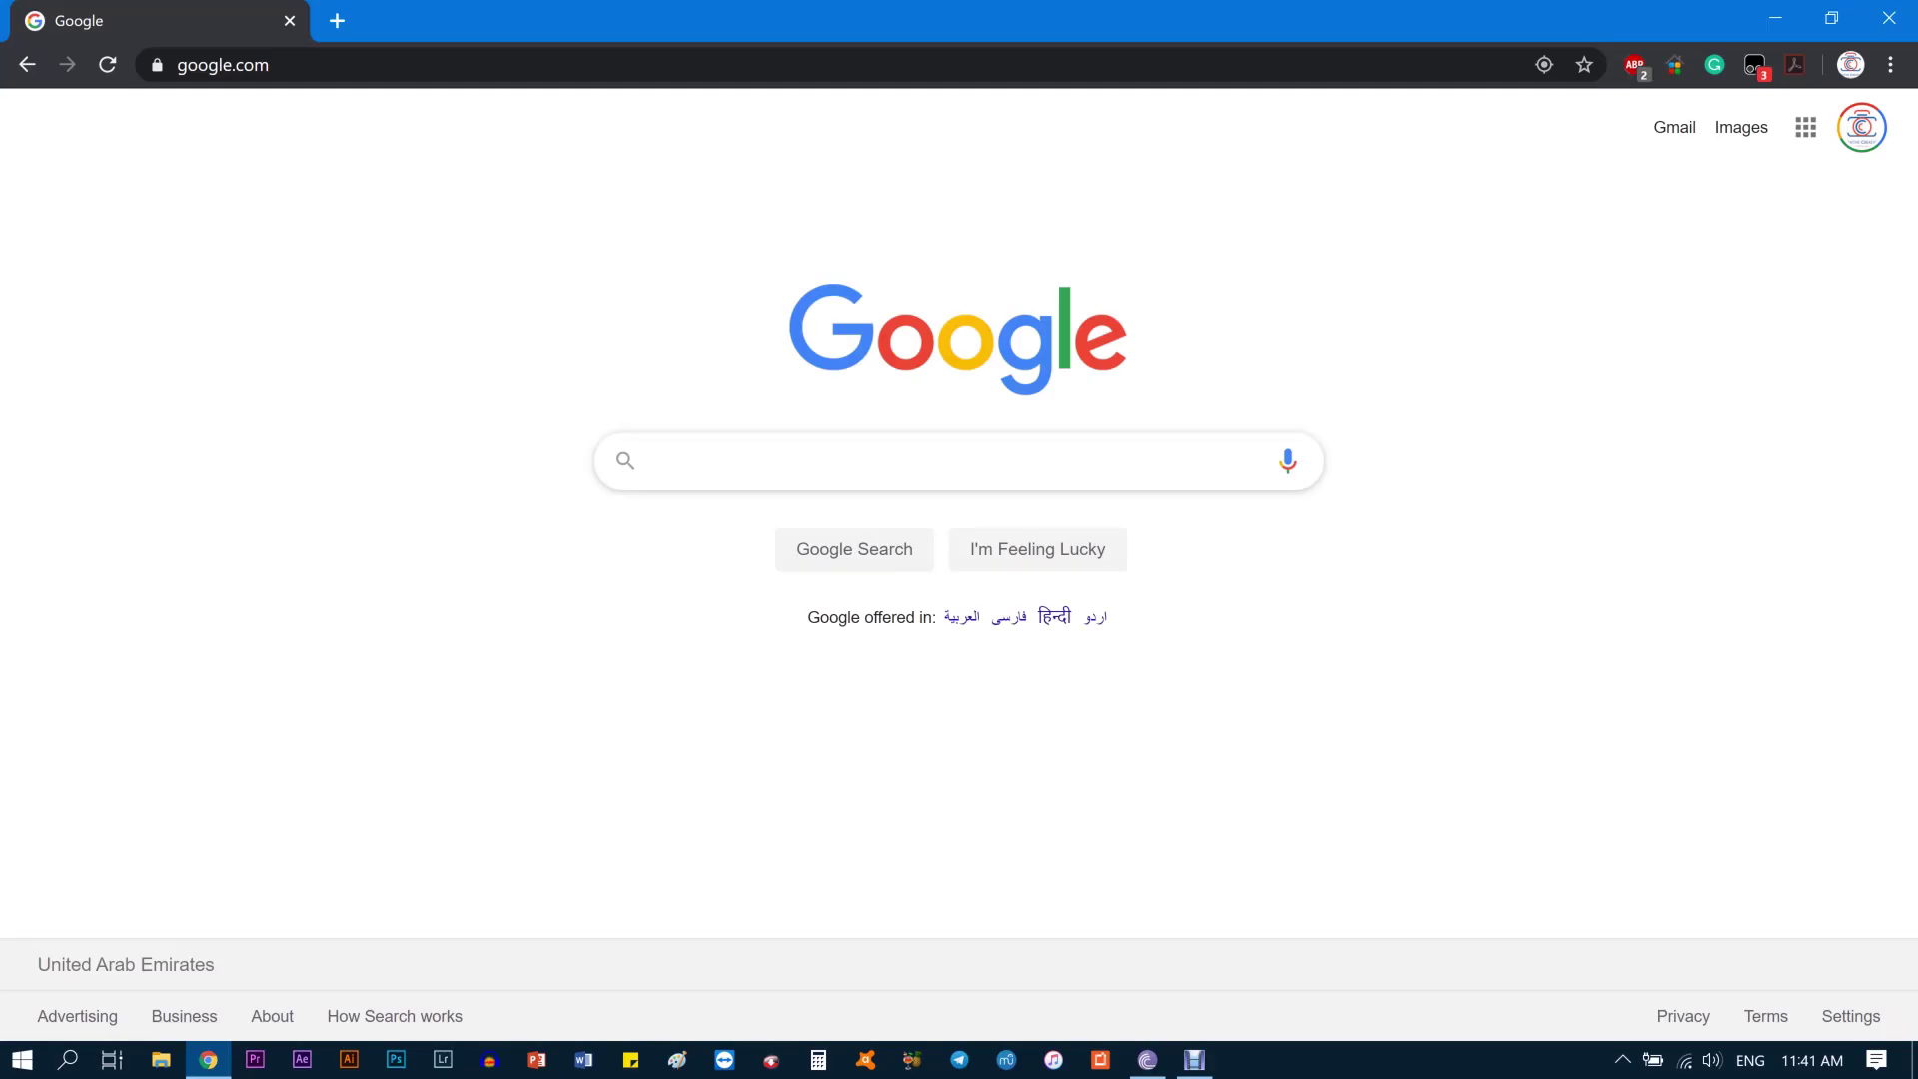
# Step: Search Google for 'zoom' and open Zoom's Download Center from the zoom.us result
pyautogui.write('zoom')
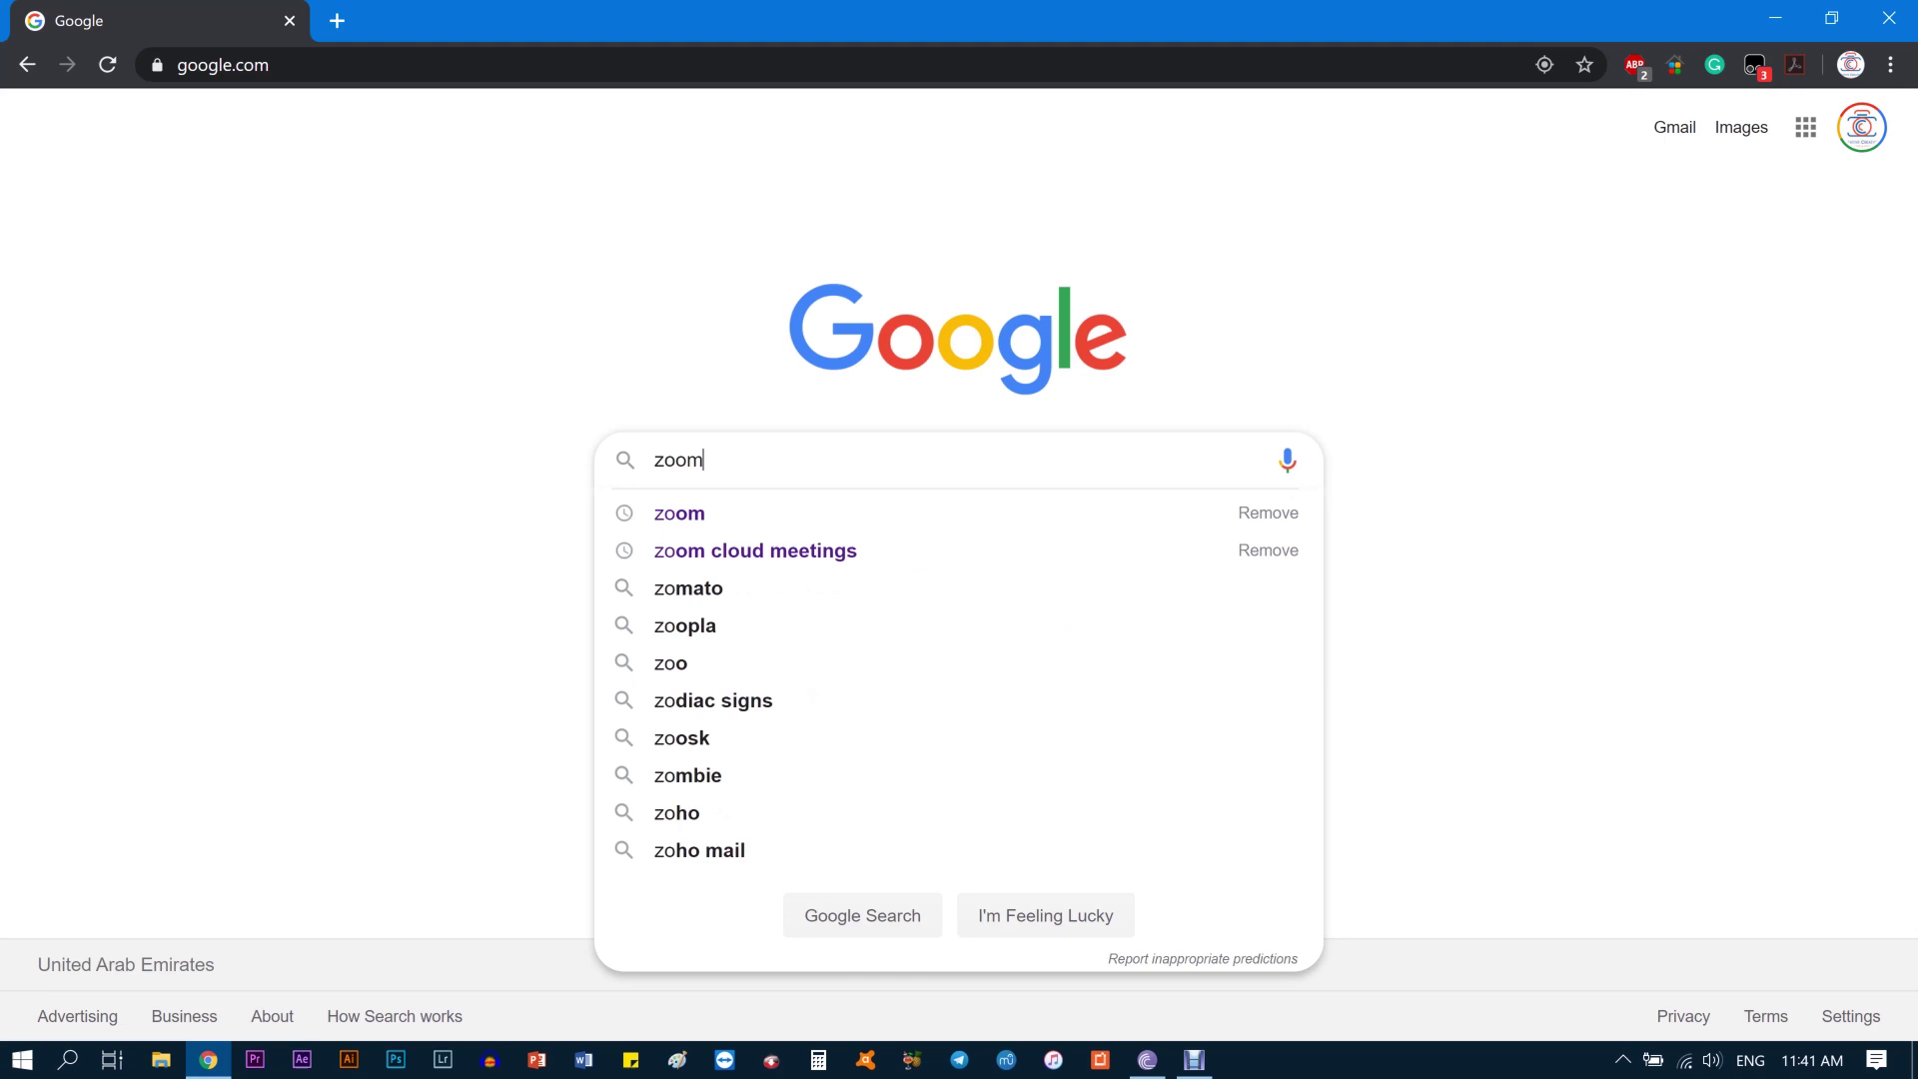
pyautogui.press('Return')
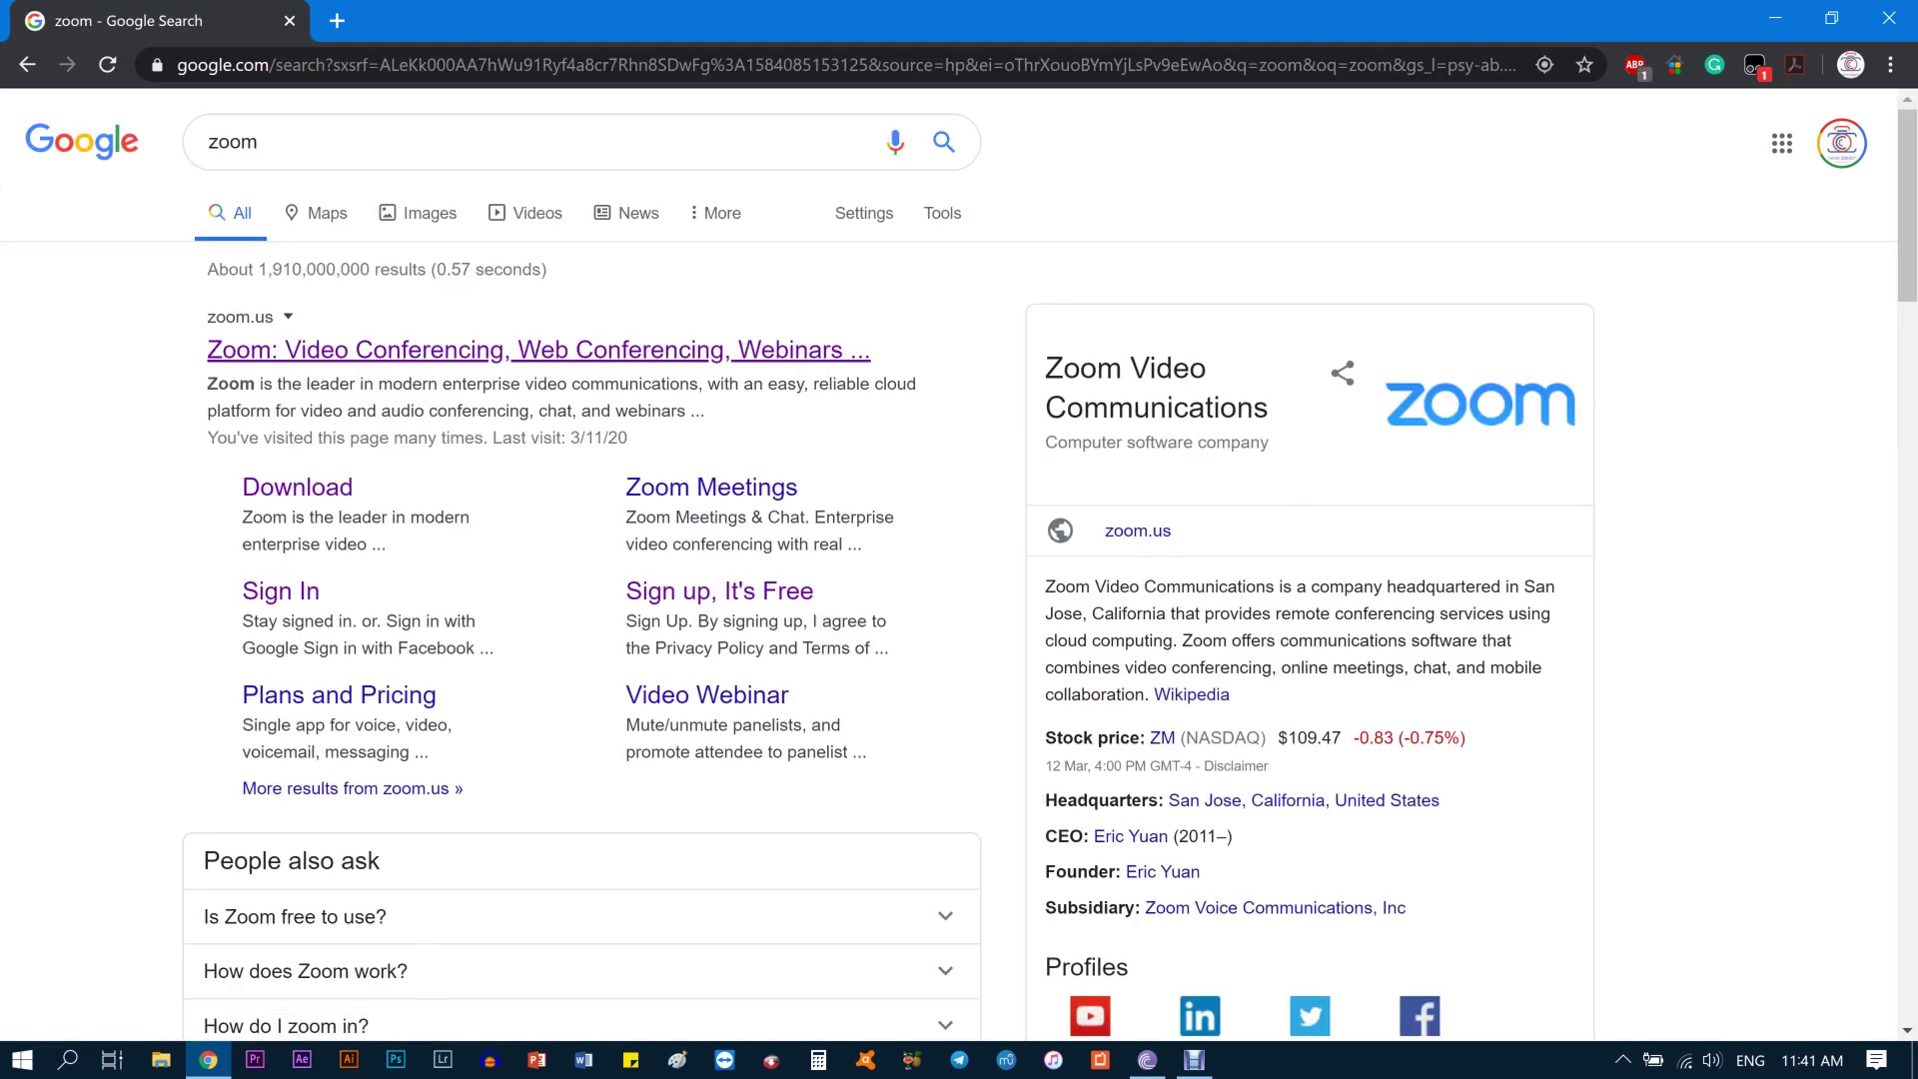
pyautogui.click(539, 350)
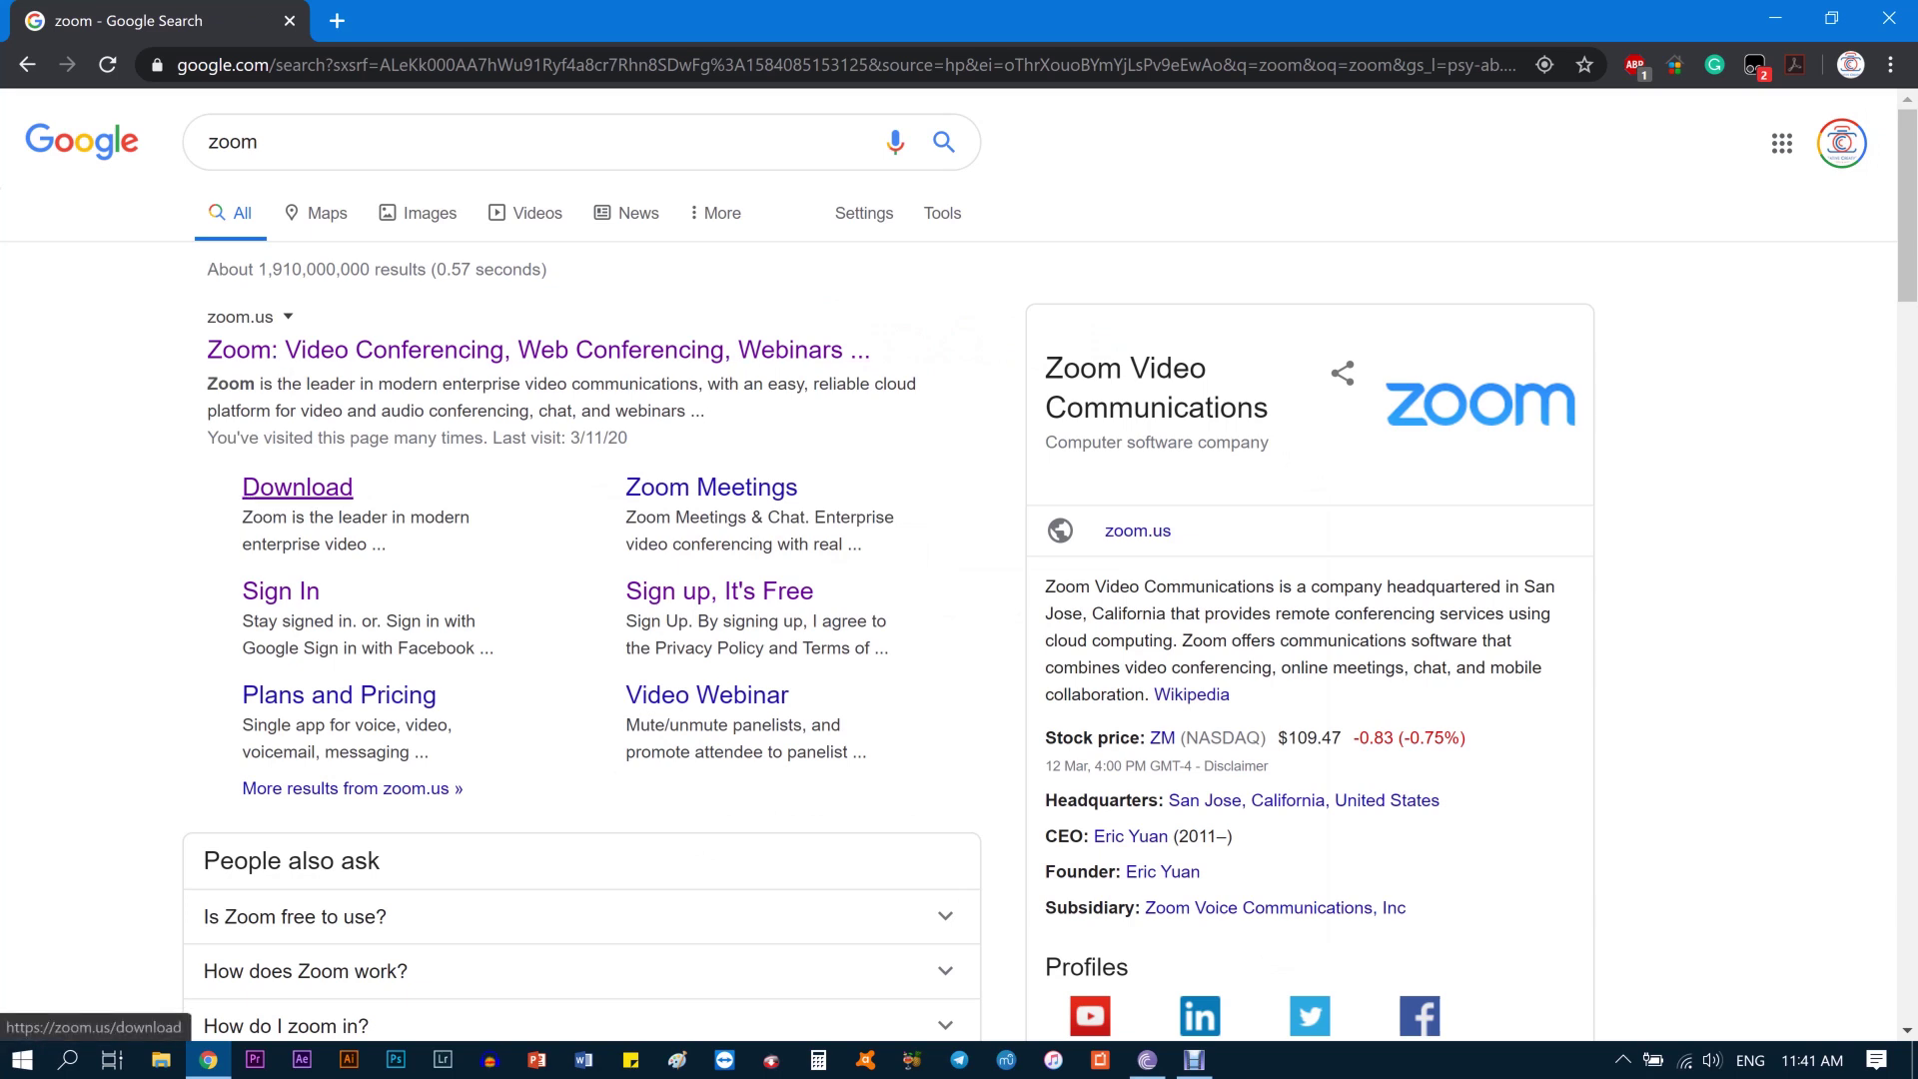
pyautogui.click(297, 487)
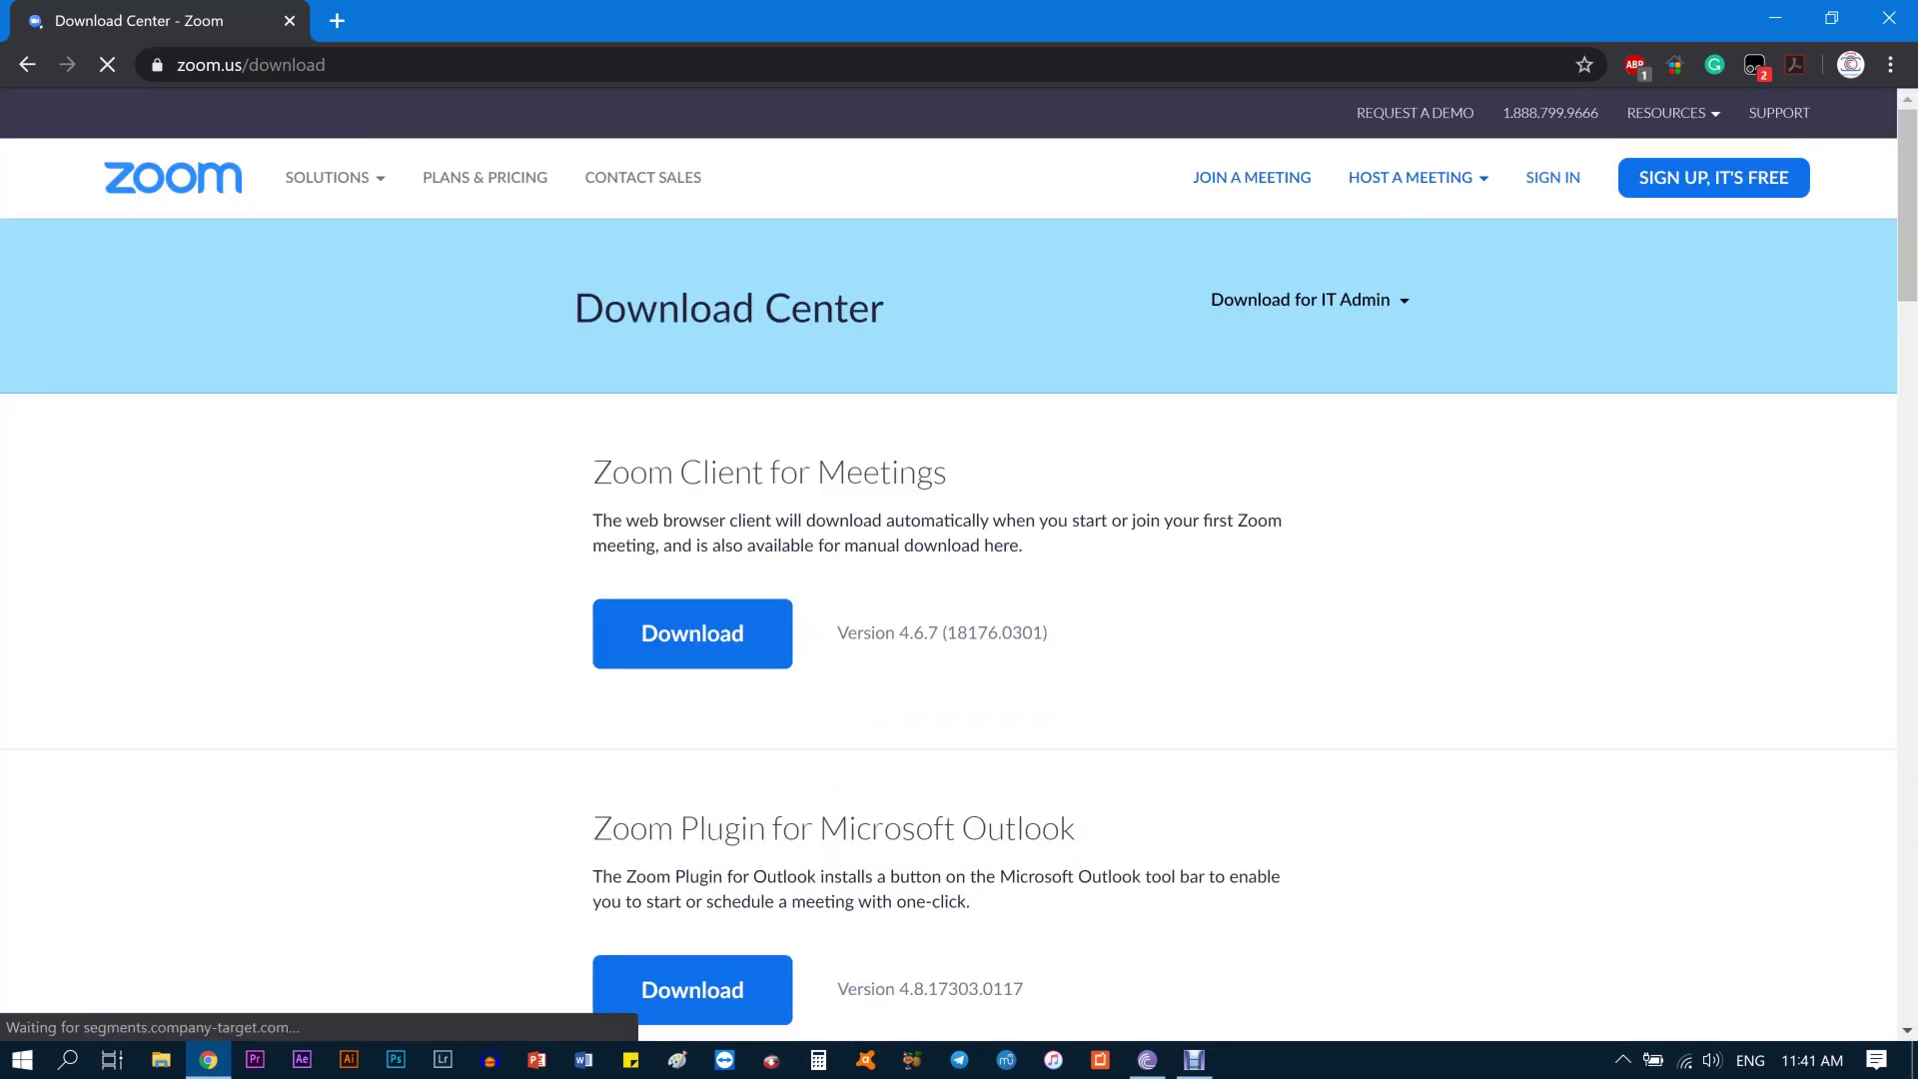
# Step: Download the Zoom Client for Meetings installer, ZoomInstaller.exe, and run it
pyautogui.moveTo(593, 472); pyautogui.dragTo(947, 473)
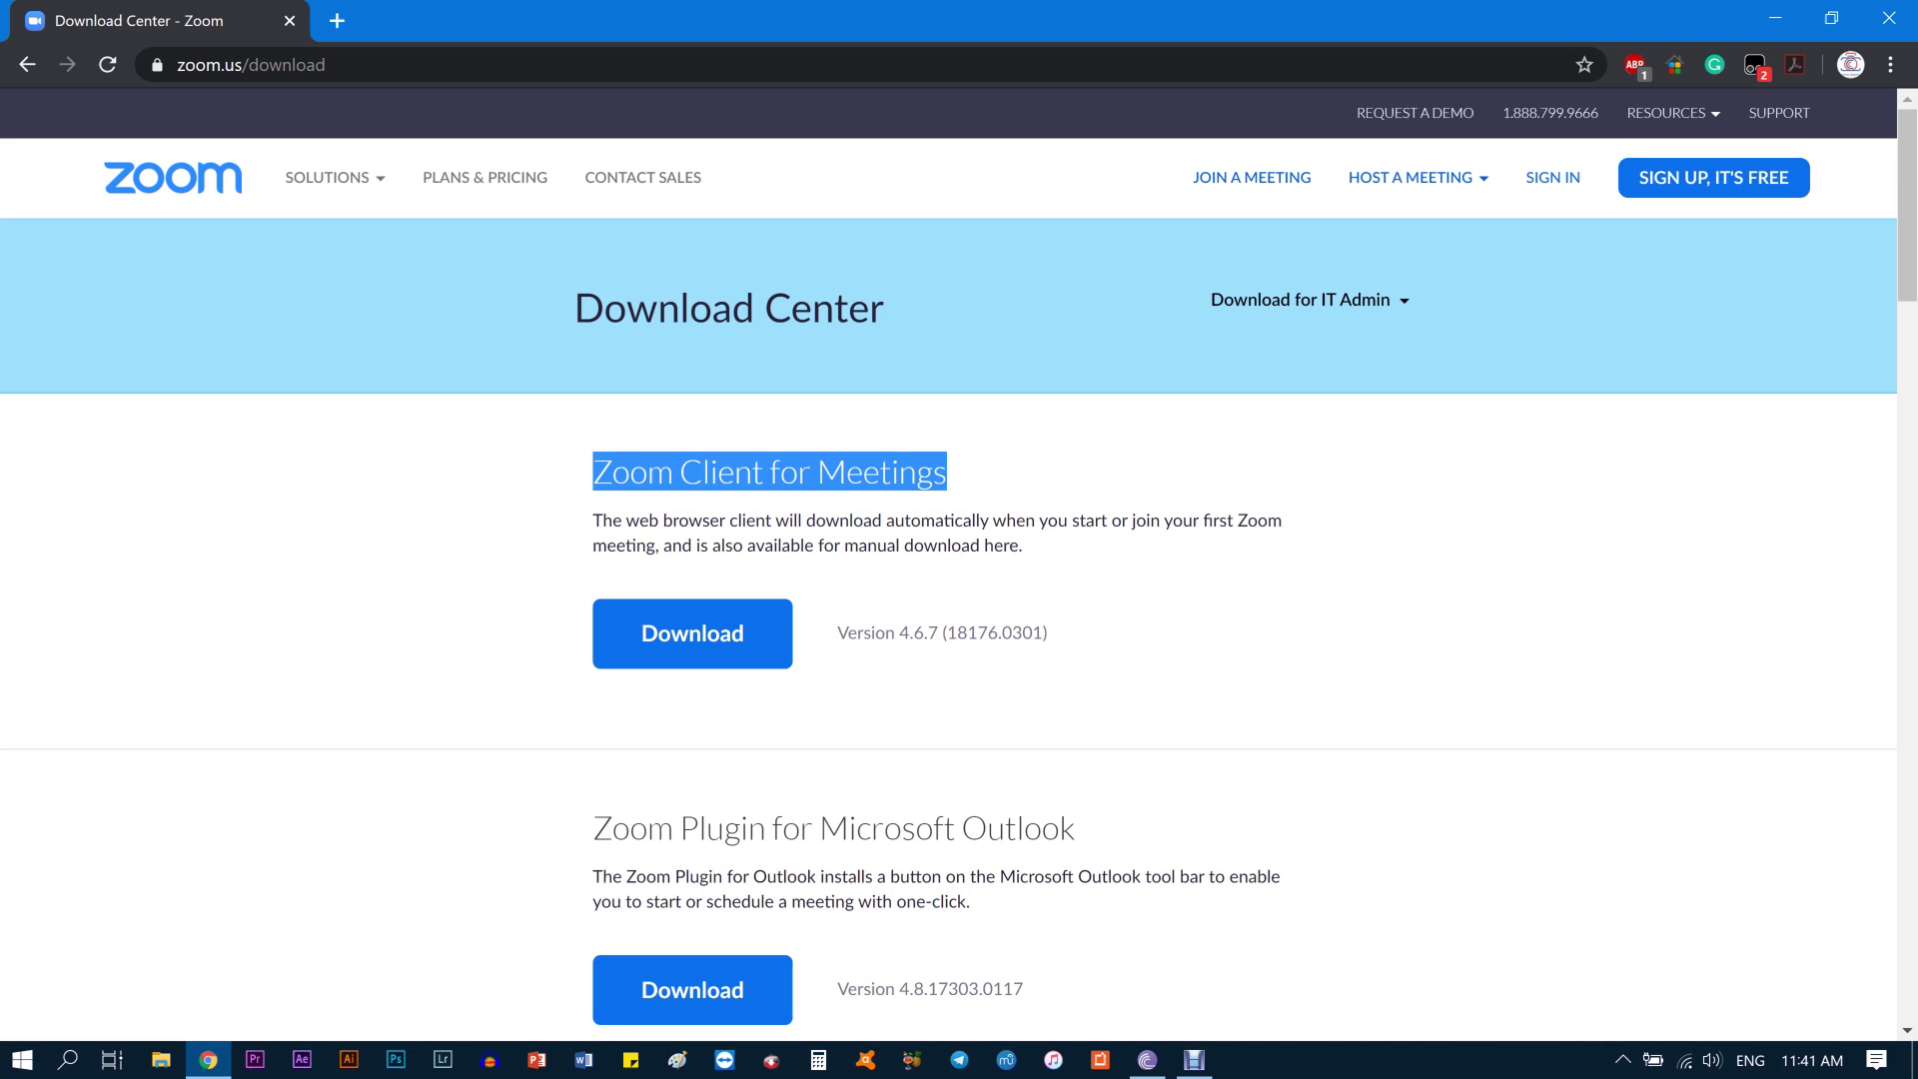
pyautogui.click(947, 474)
pyautogui.click(692, 634)
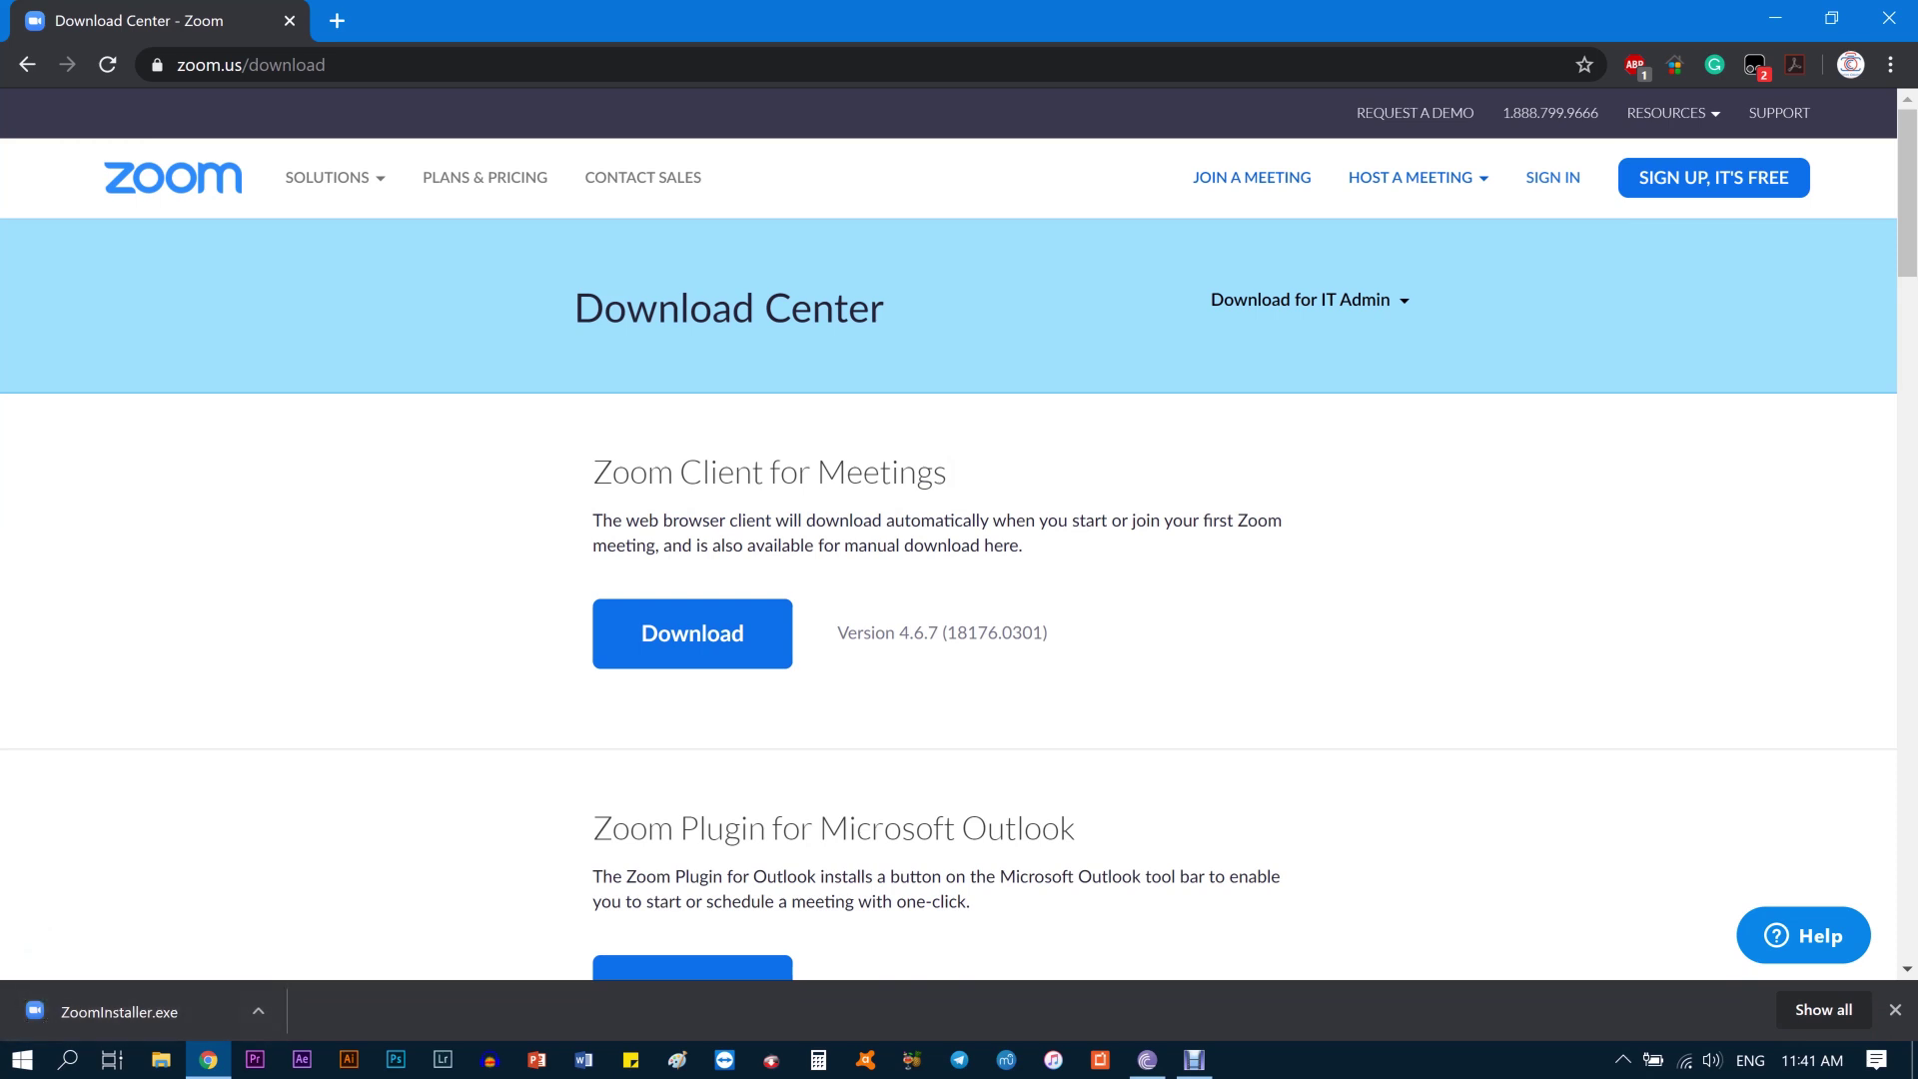
pyautogui.click(120, 1011)
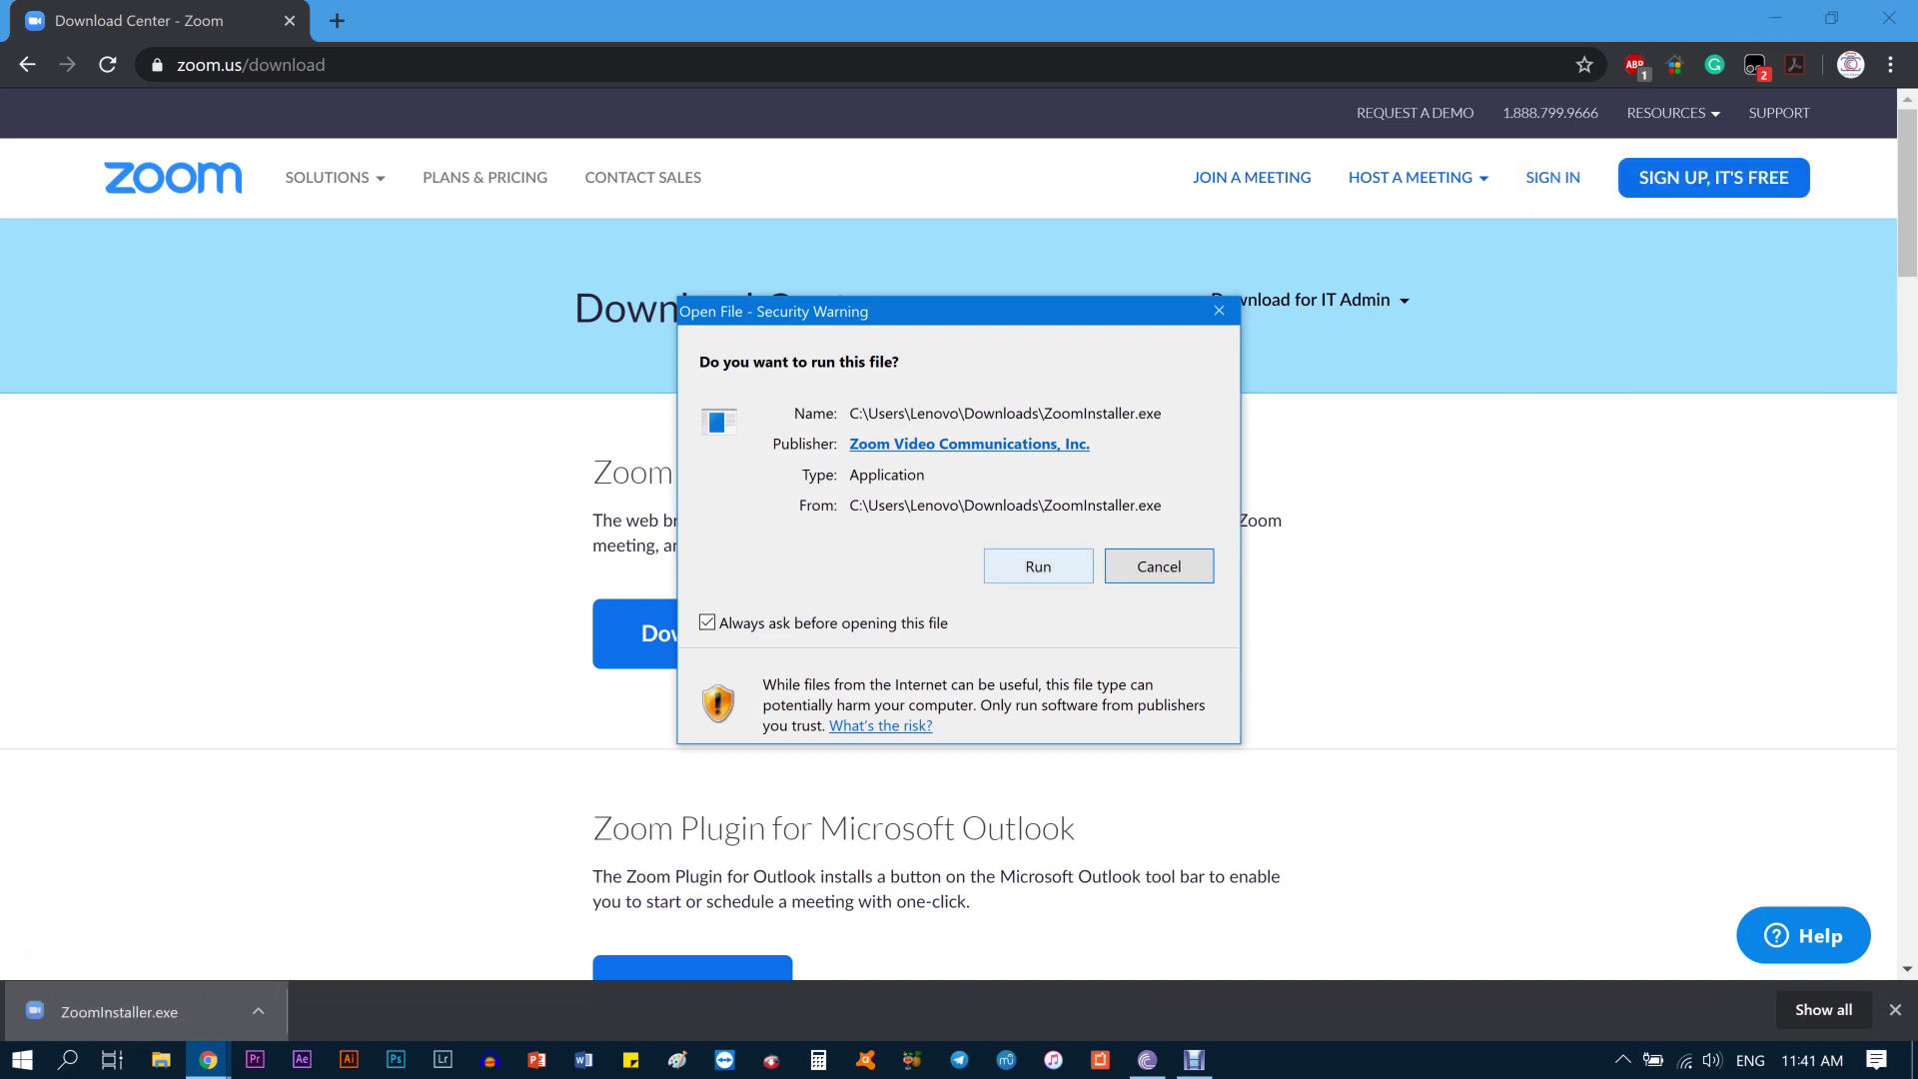
pyautogui.click(1038, 567)
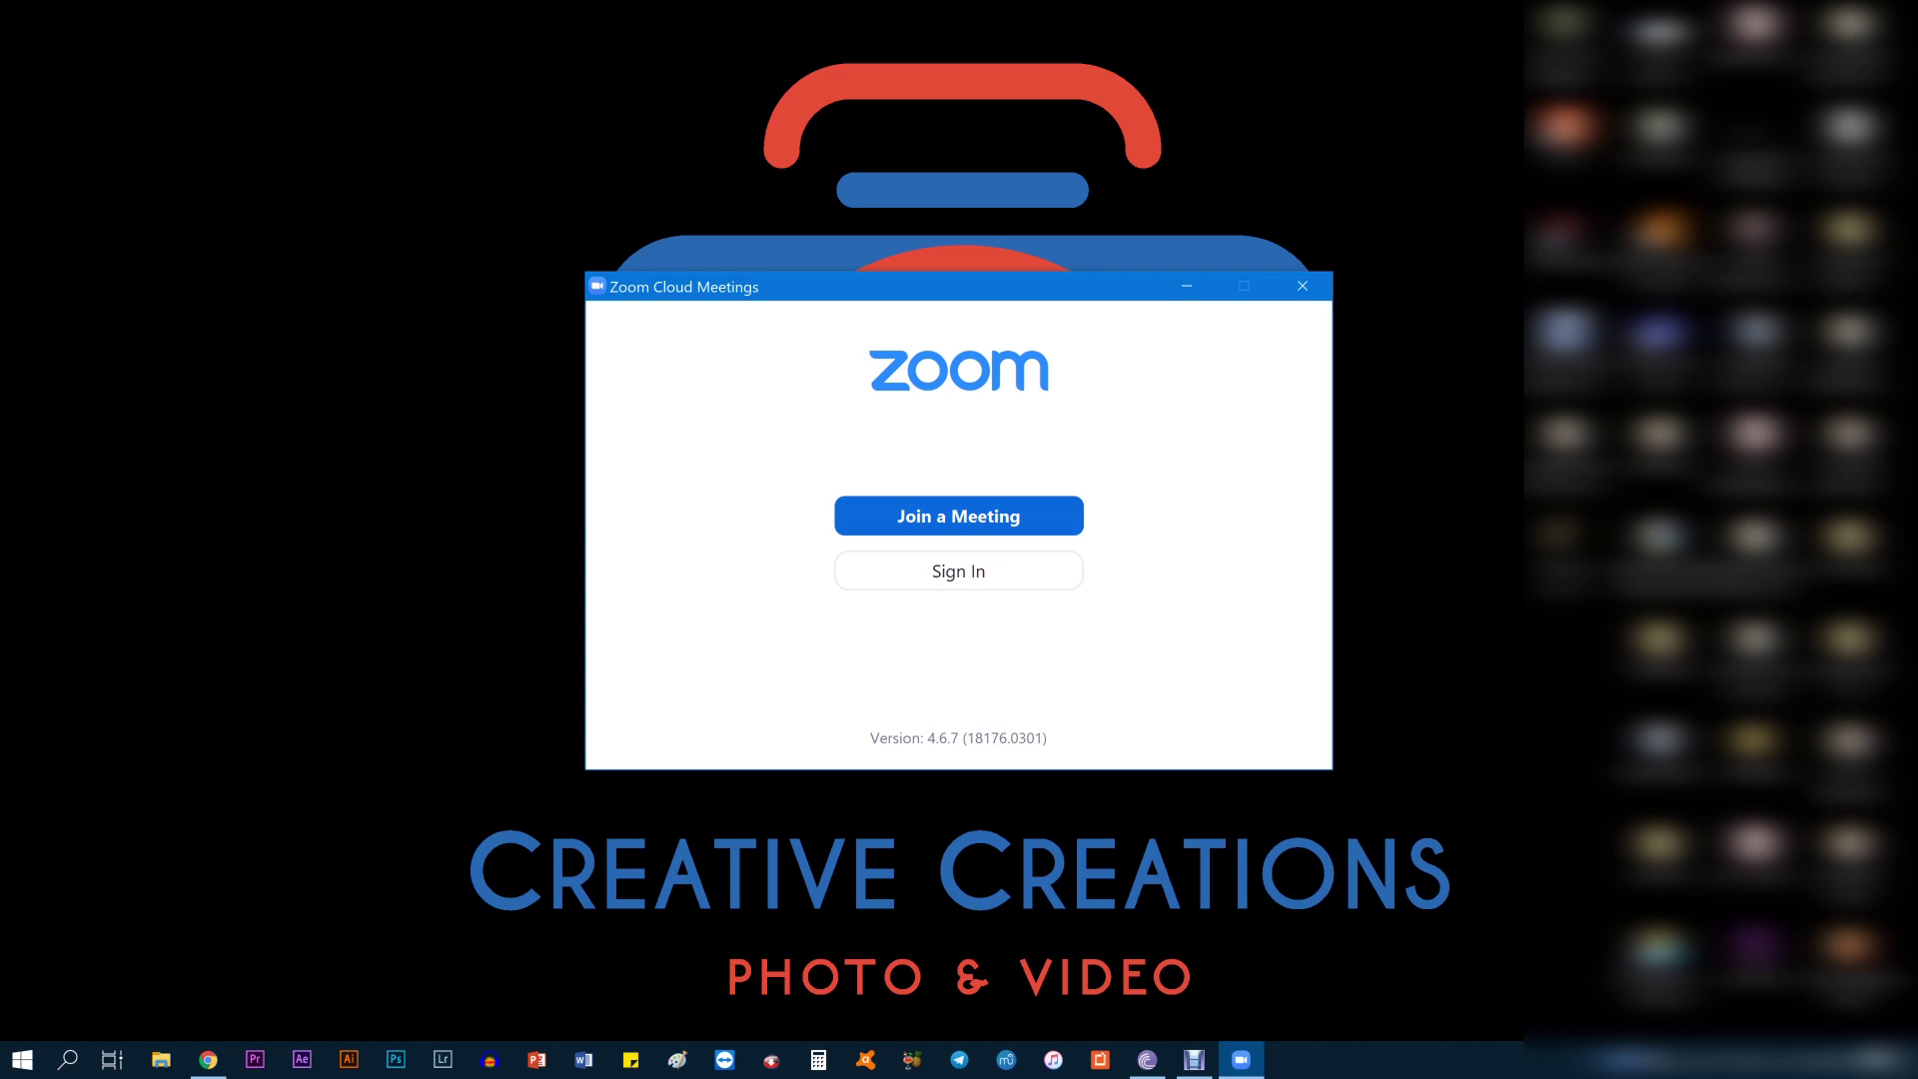
# Step: Open the Zoom app's Sign In form and move to its password field
pyautogui.click(958, 570)
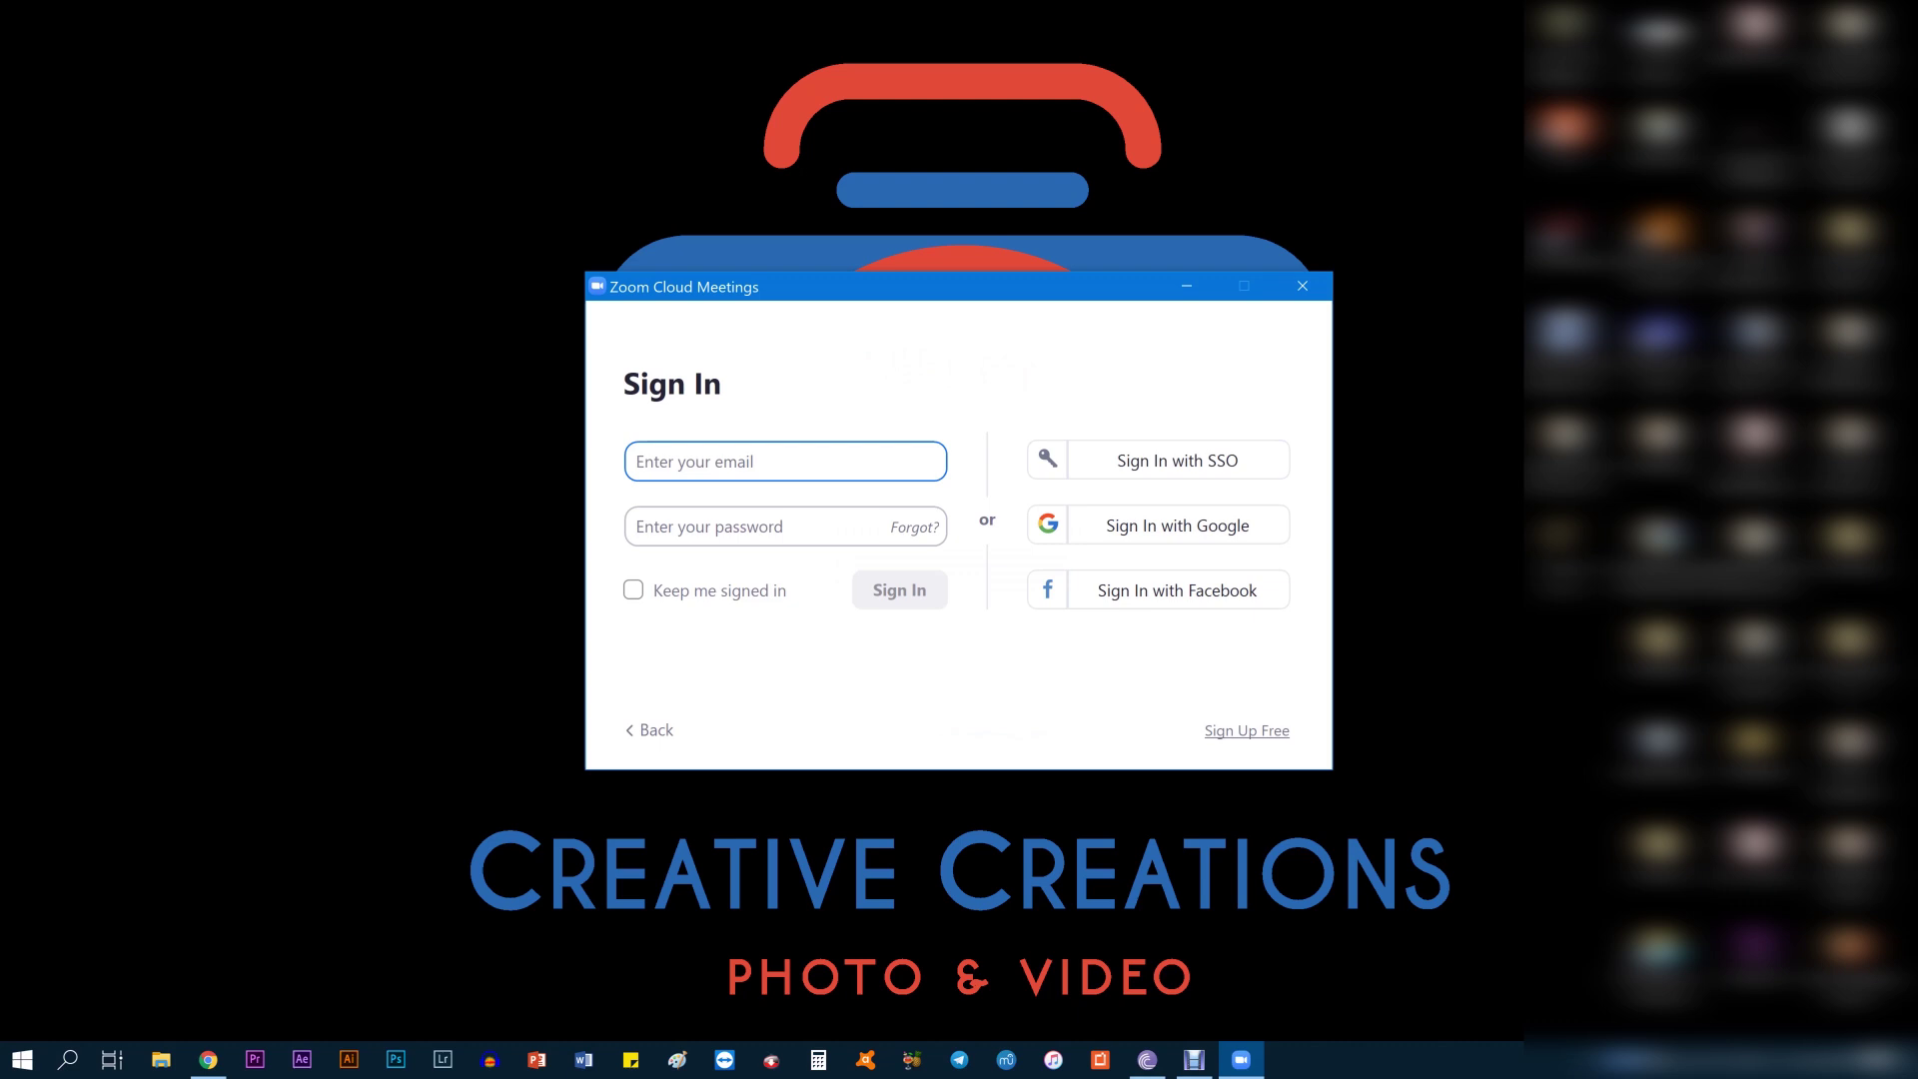
pyautogui.click(760, 527)
pyautogui.press('Tab')
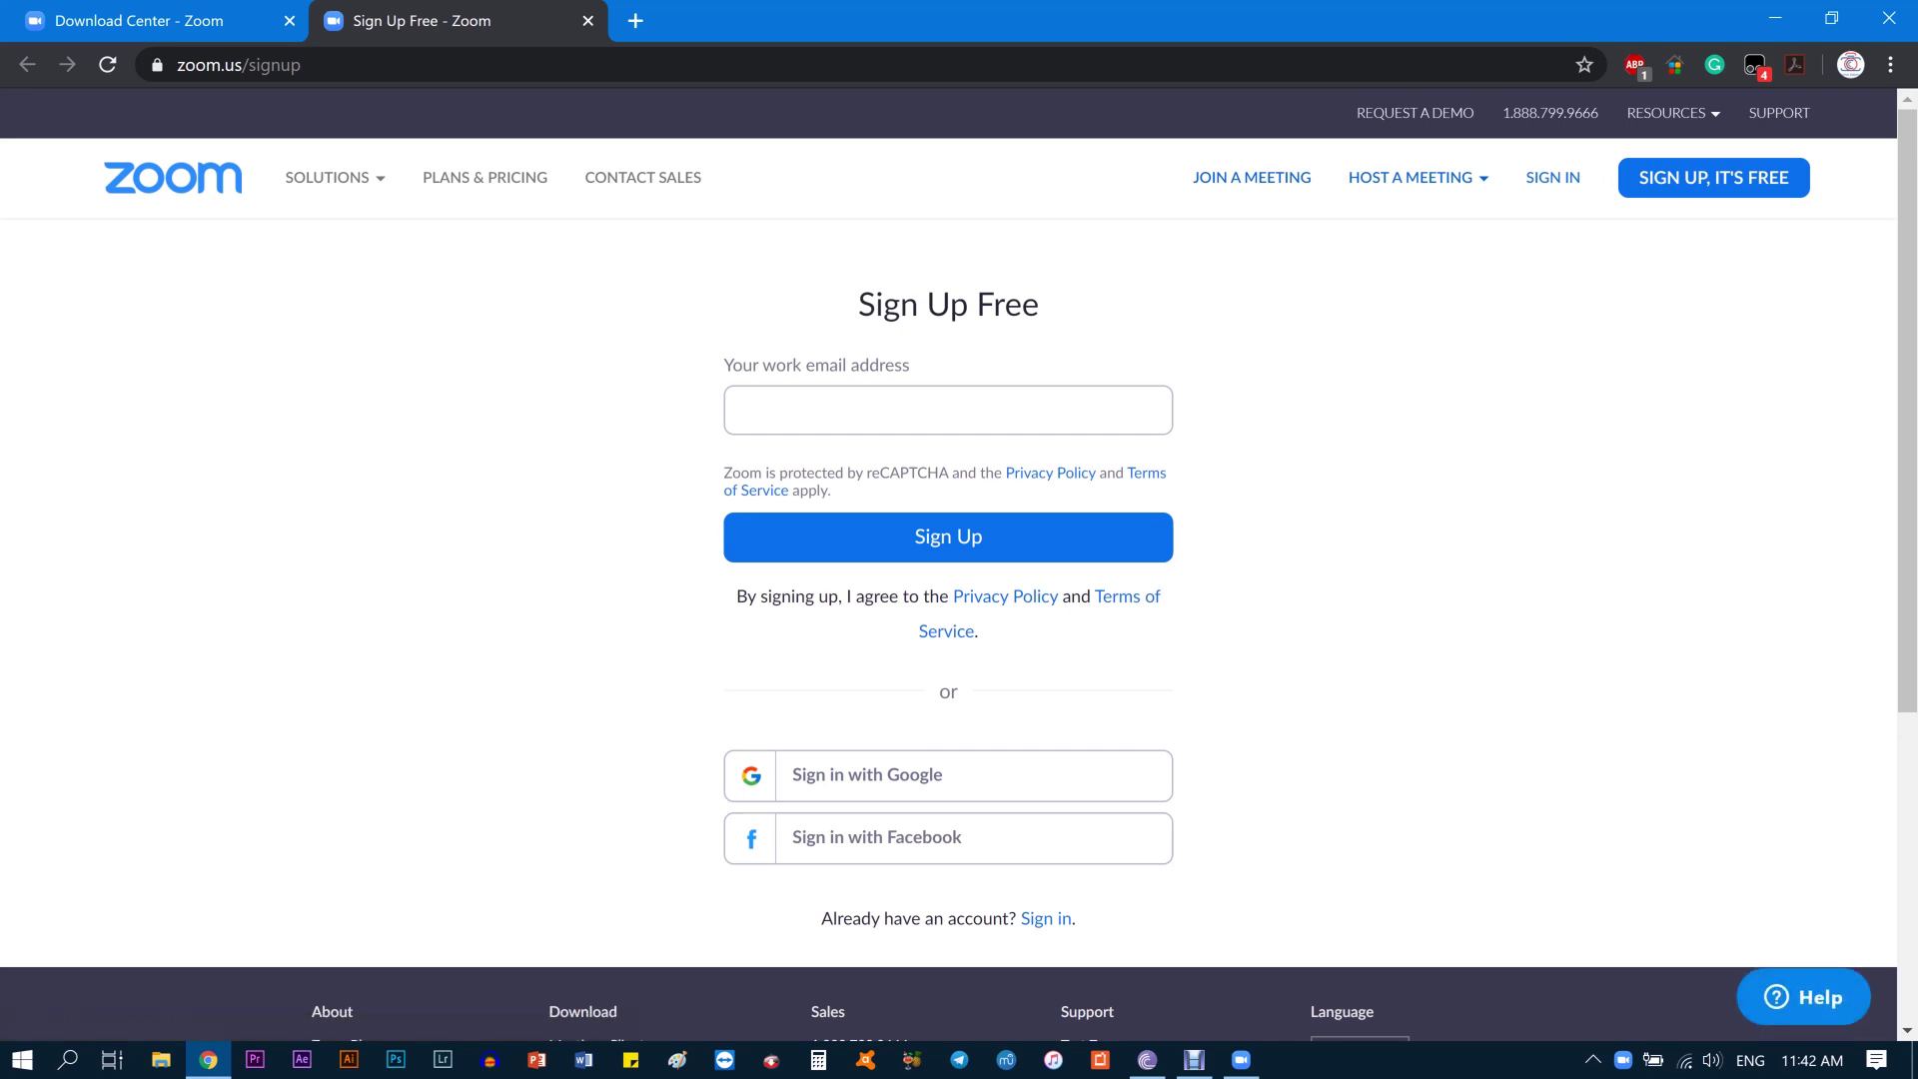
# Step: Request a free Zoom account using the saved Gmail address suggestion
pyautogui.click(947, 410)
pyautogui.write('creat')
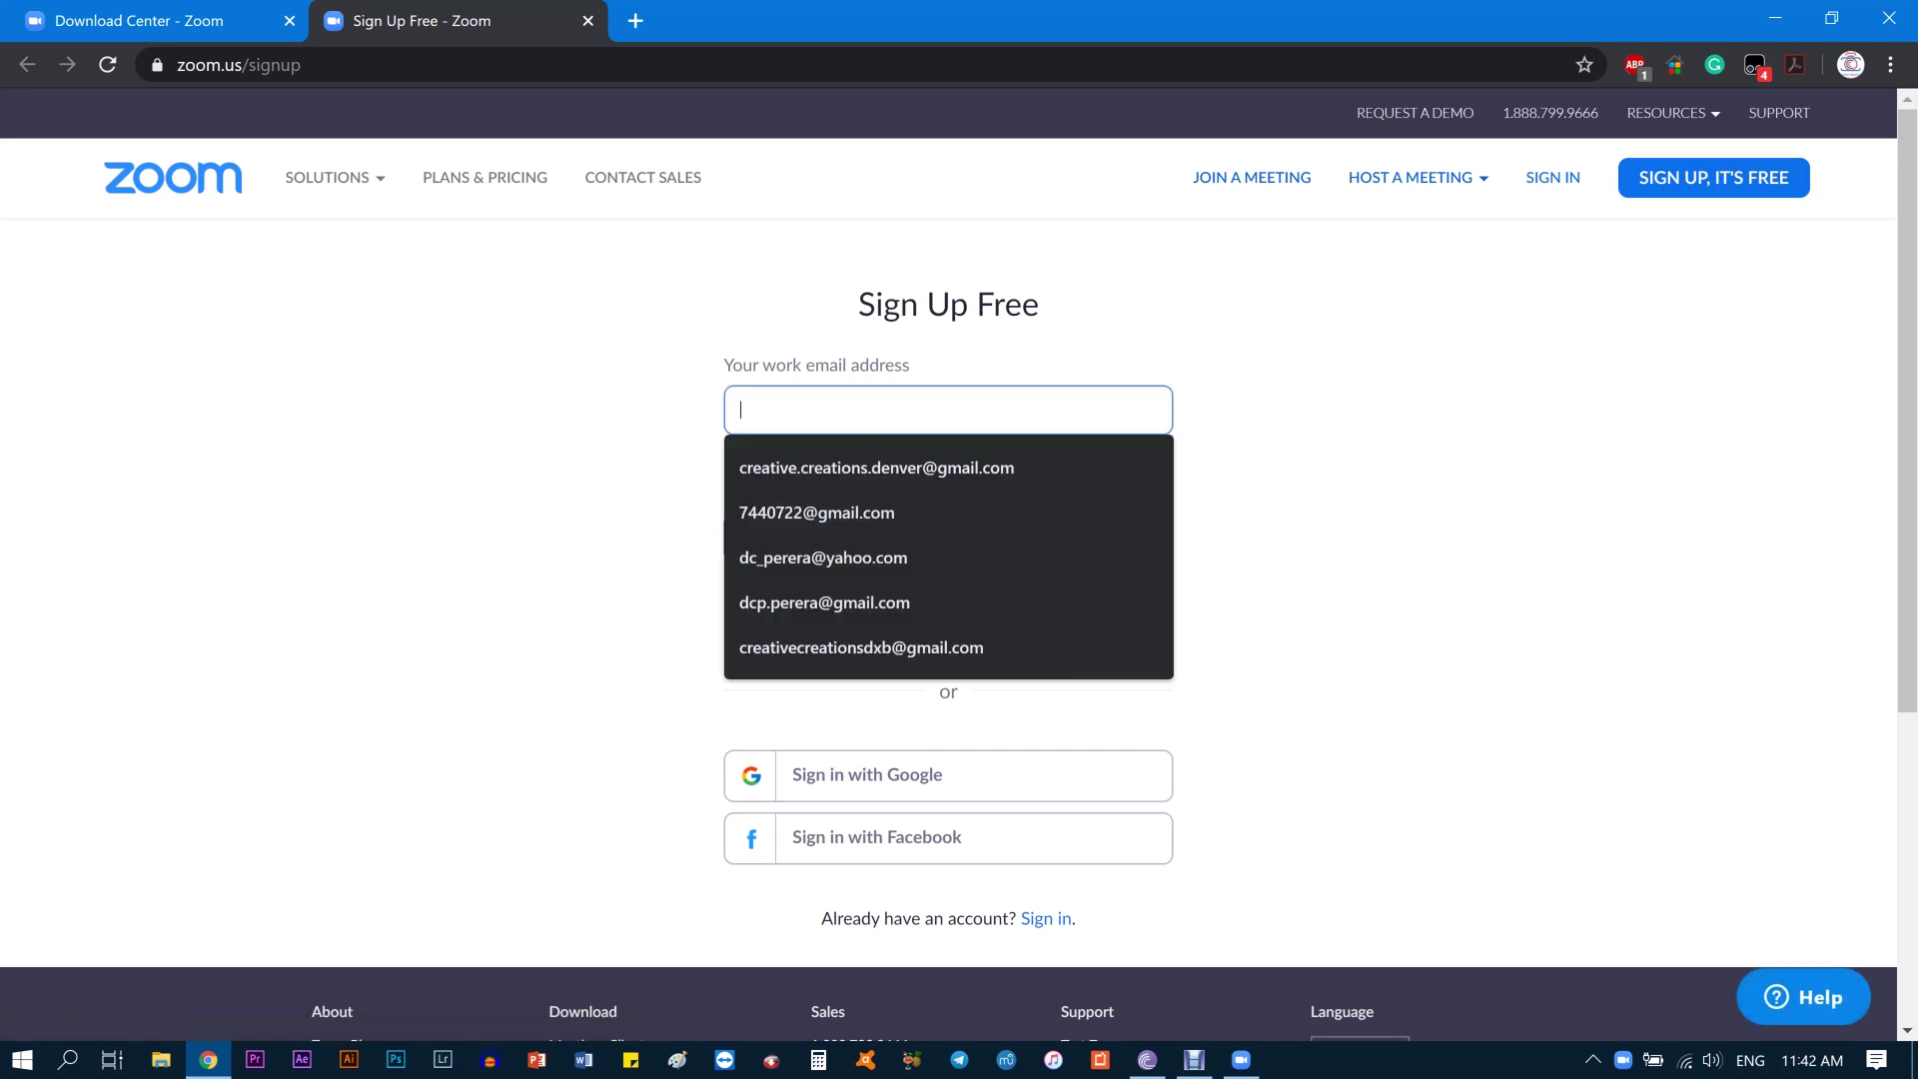
pyautogui.press('Down')
pyautogui.press('Down')
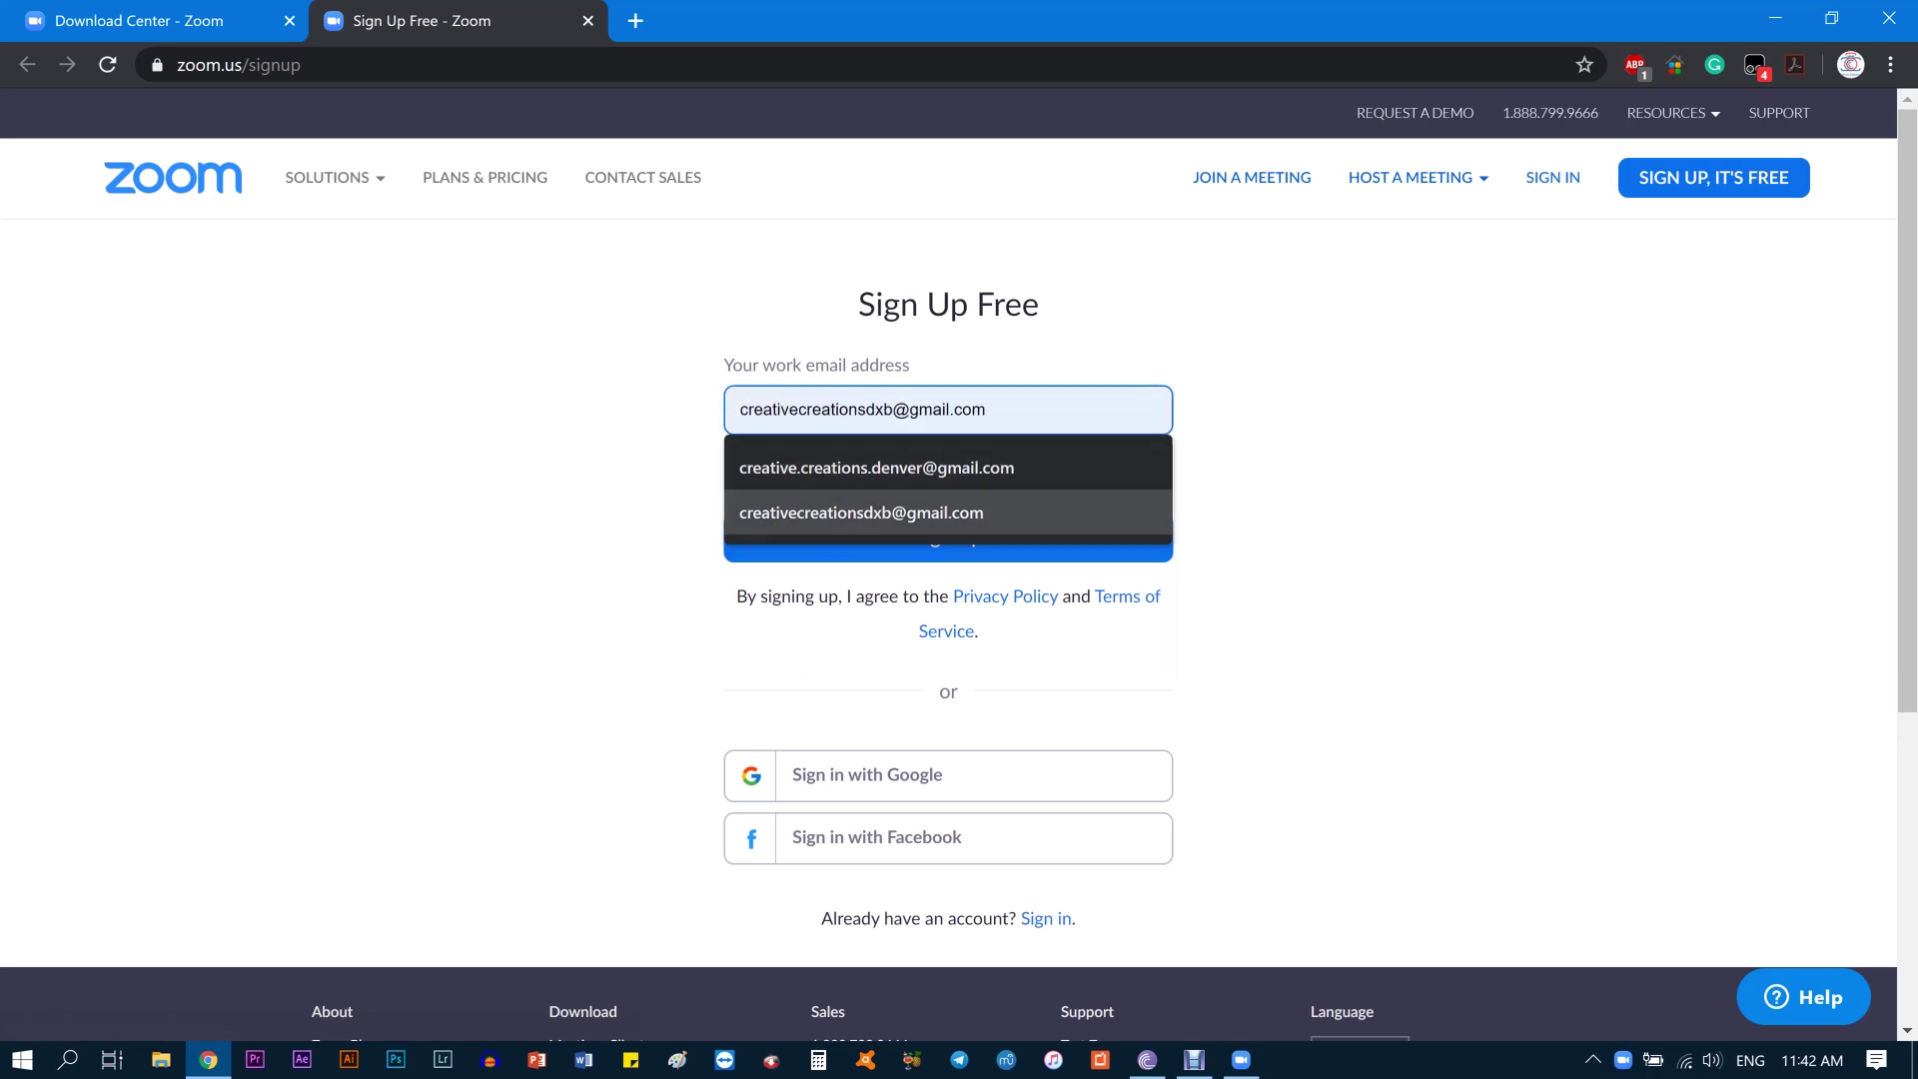
pyautogui.press('Return')
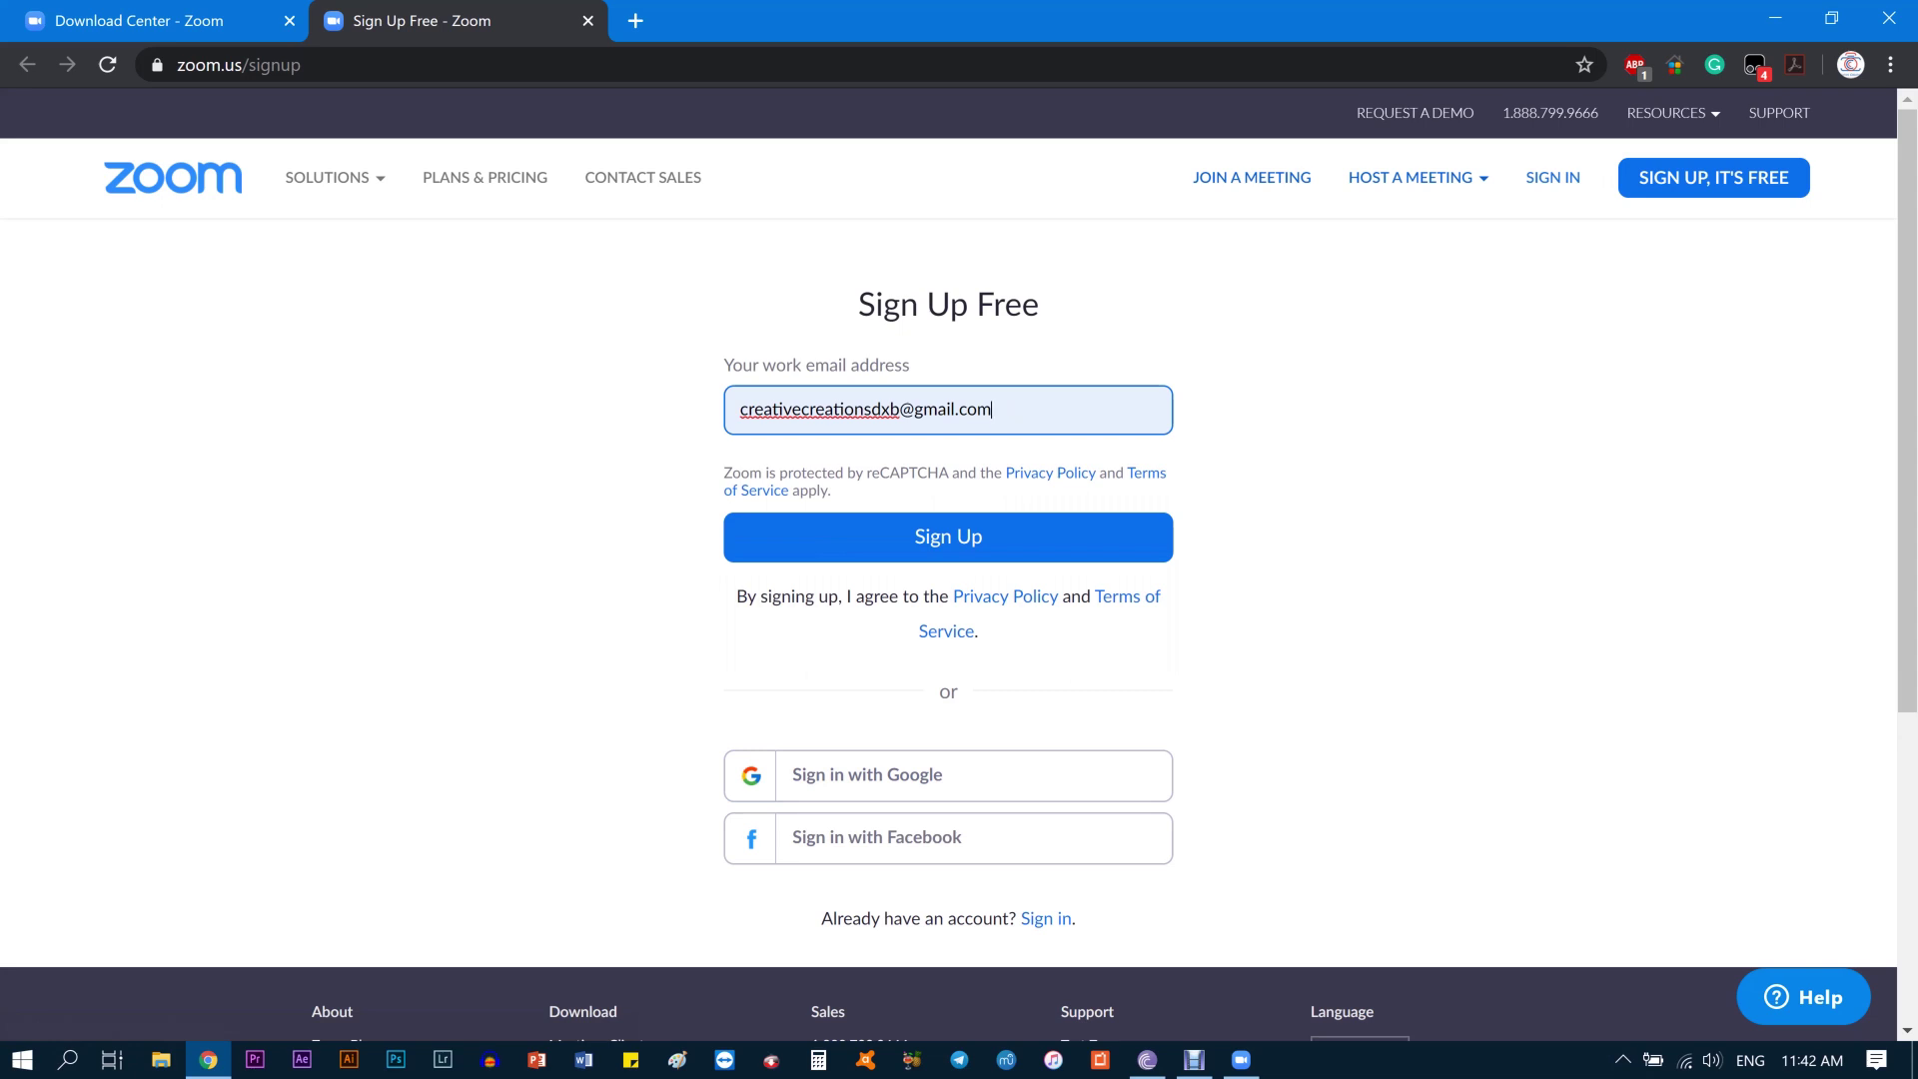
pyautogui.press('Return')
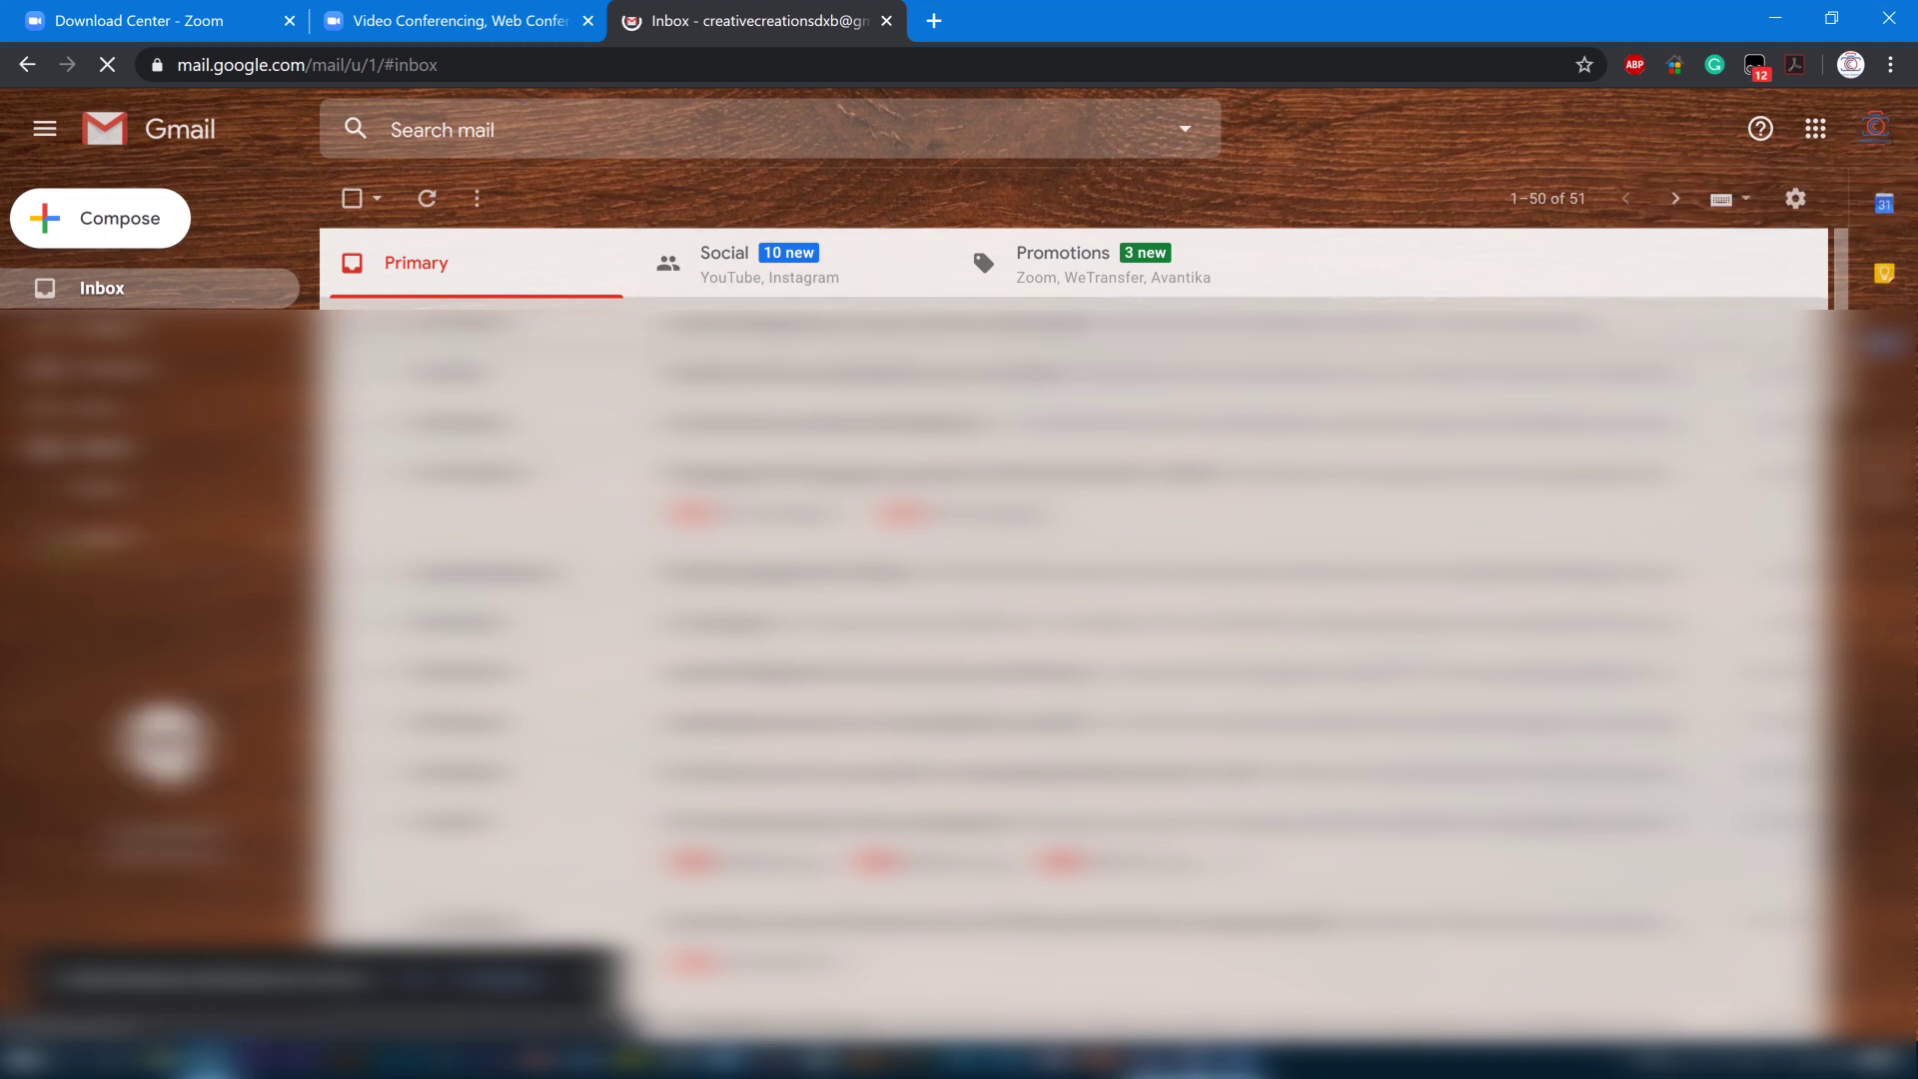
# Step: Show Gmail's Promotions tab to find Zoom's activation email
pyautogui.click(1063, 262)
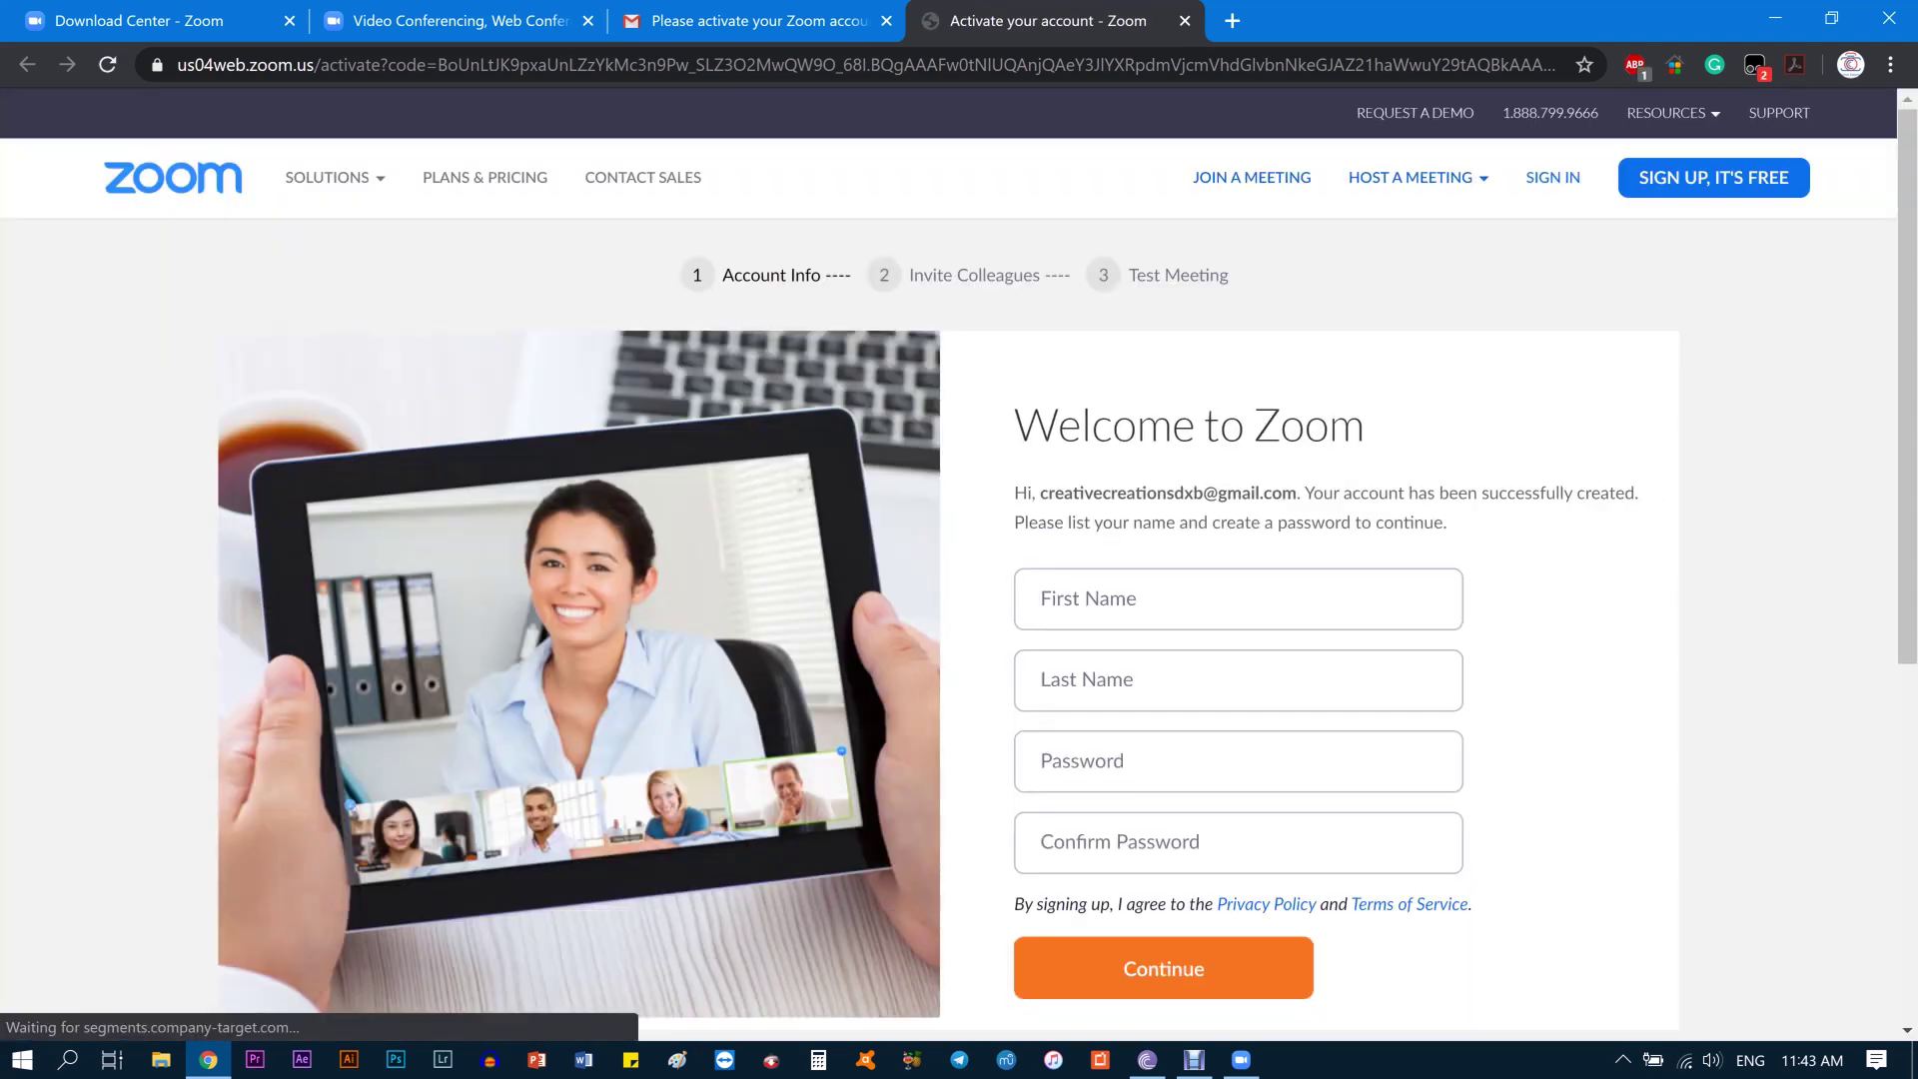
# Step: Enter the account holder's first and last name, set and confirm a password, and submit
pyautogui.scroll(-1, 959, 599)
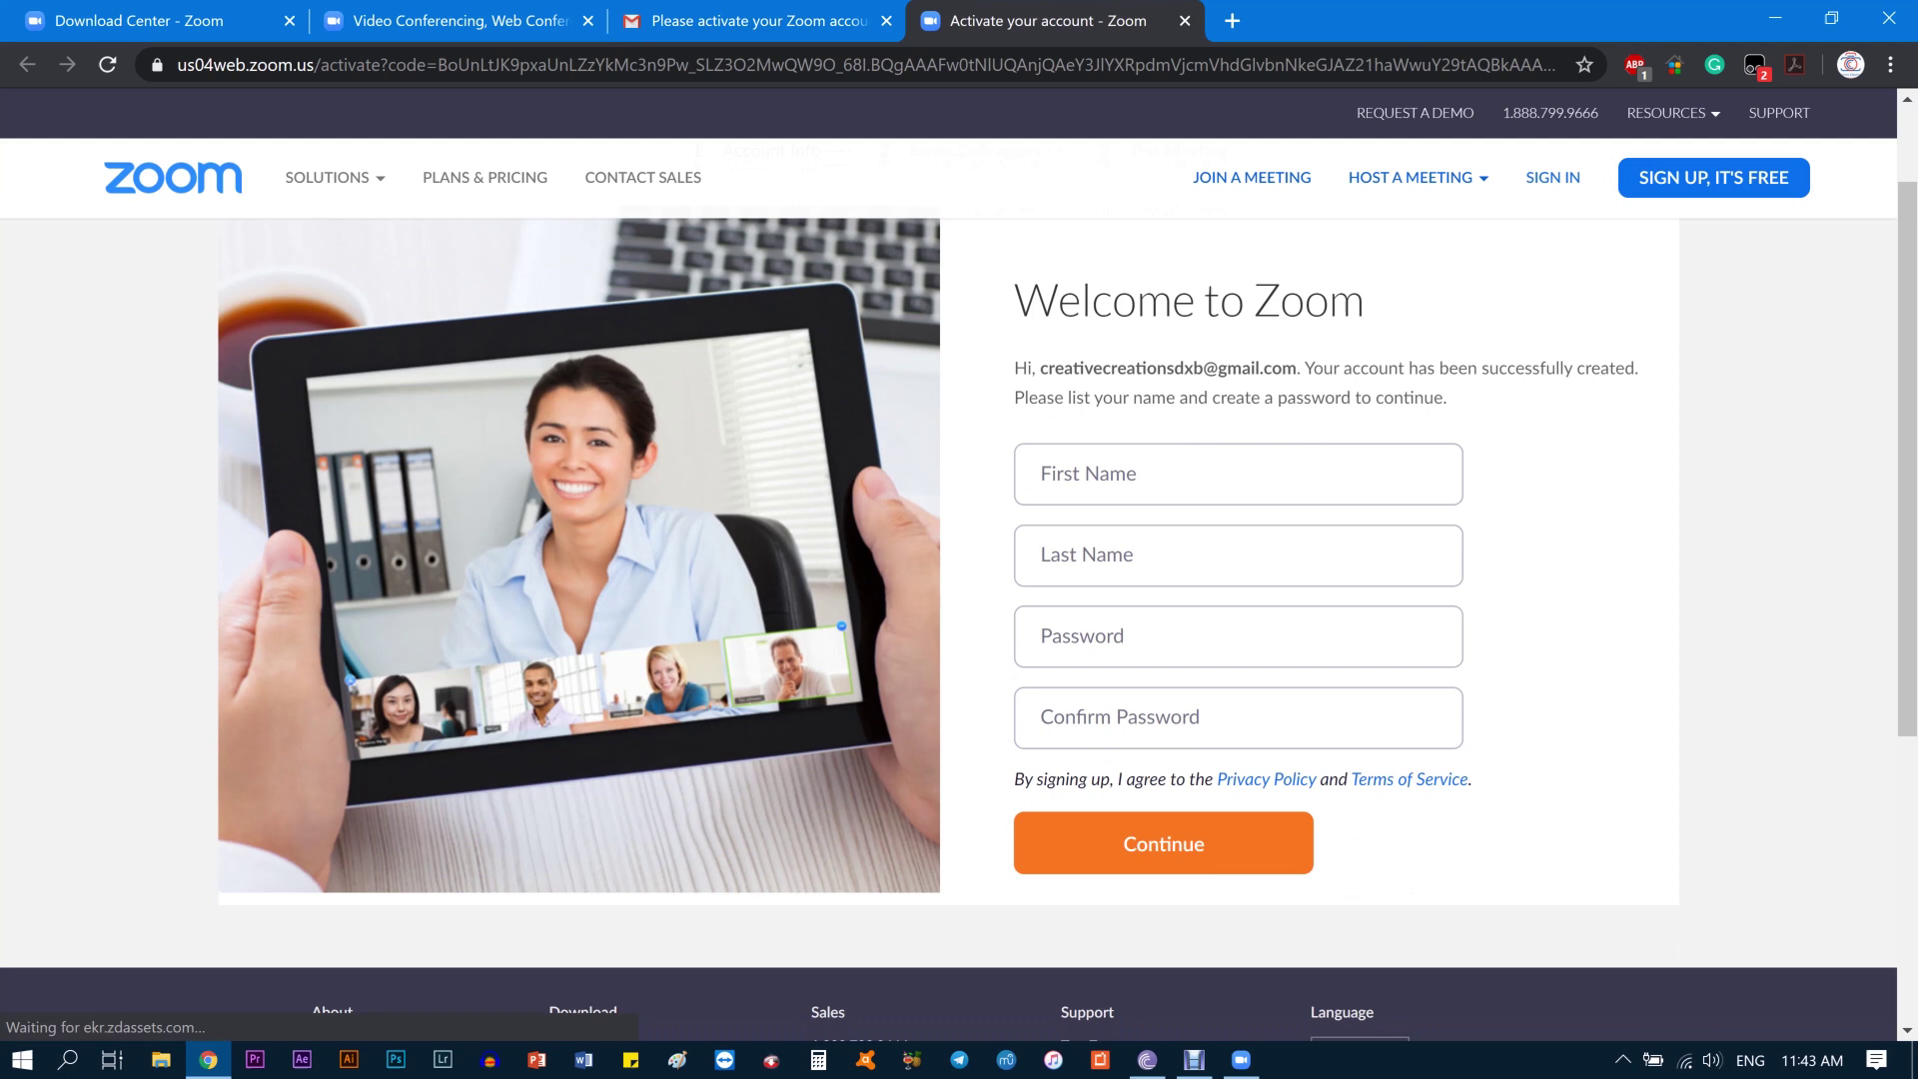
pyautogui.click(1239, 474)
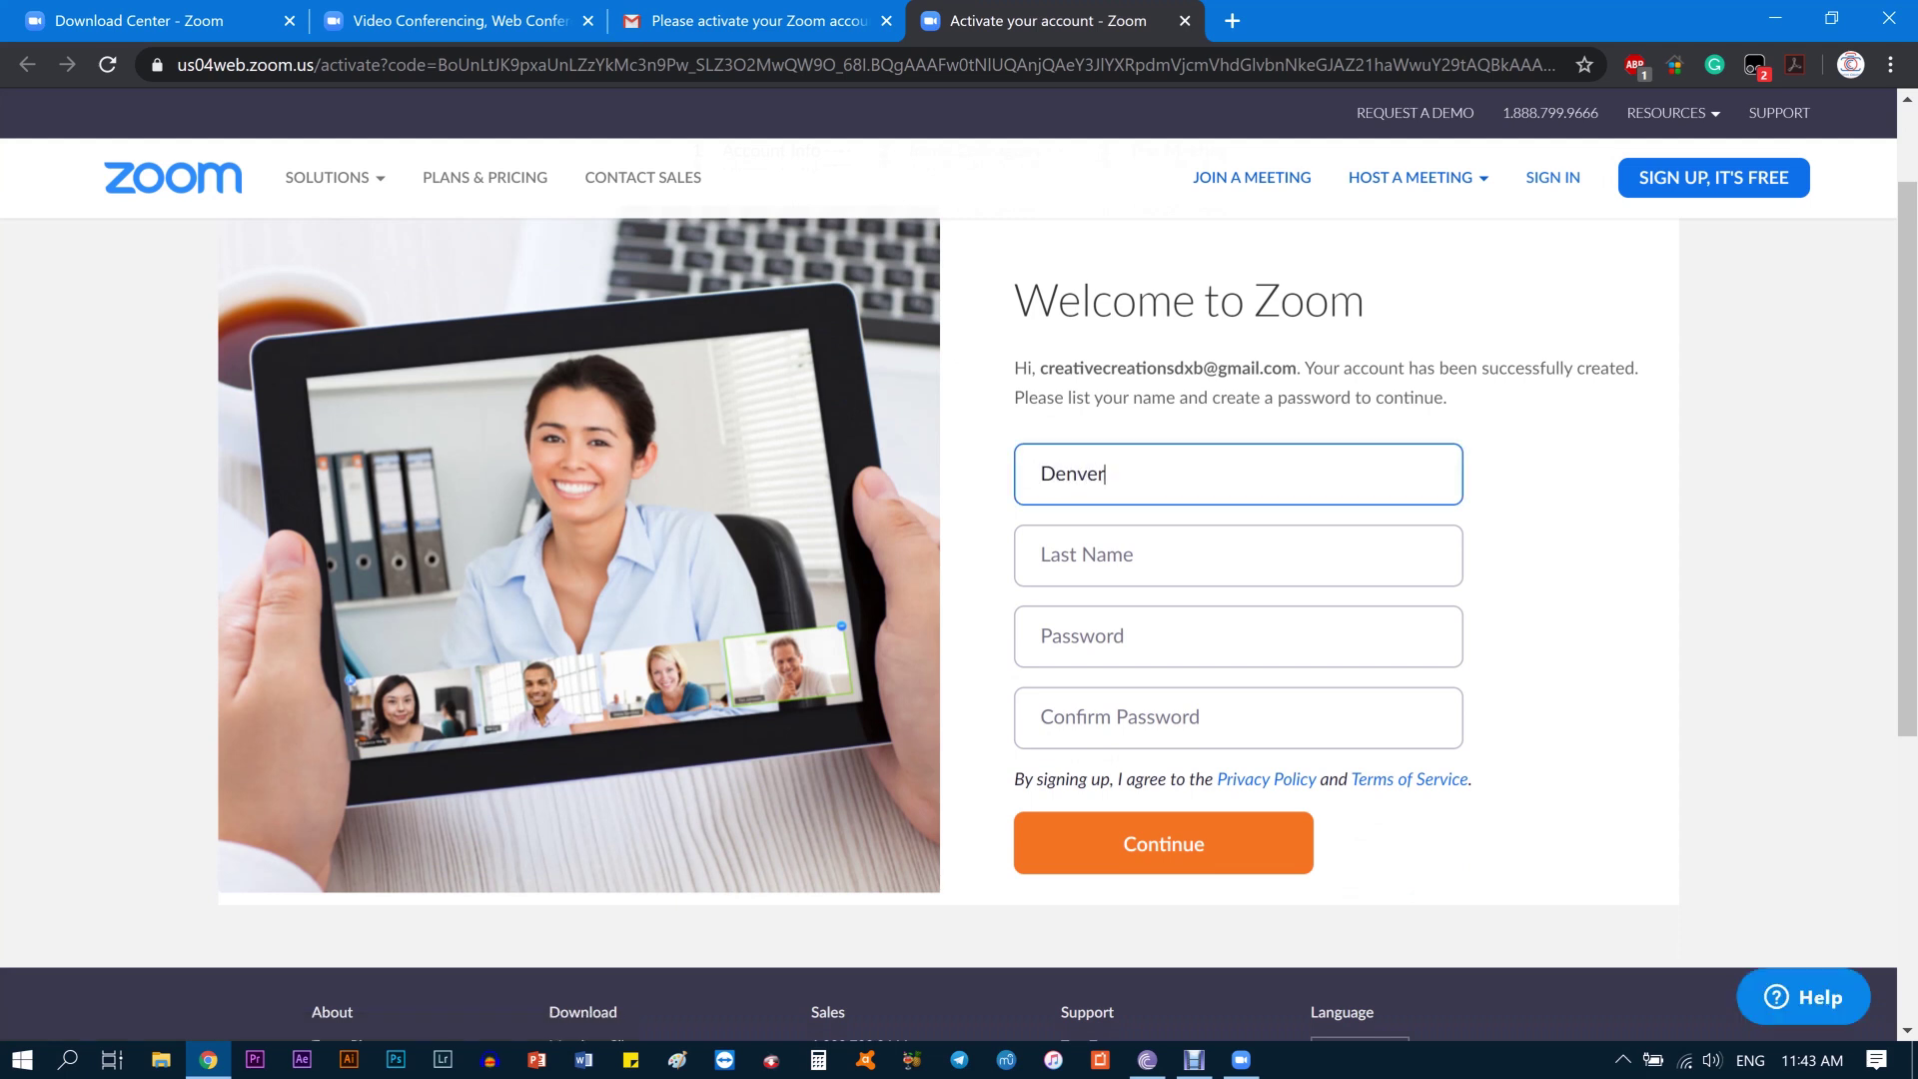
pyautogui.press('Tab')
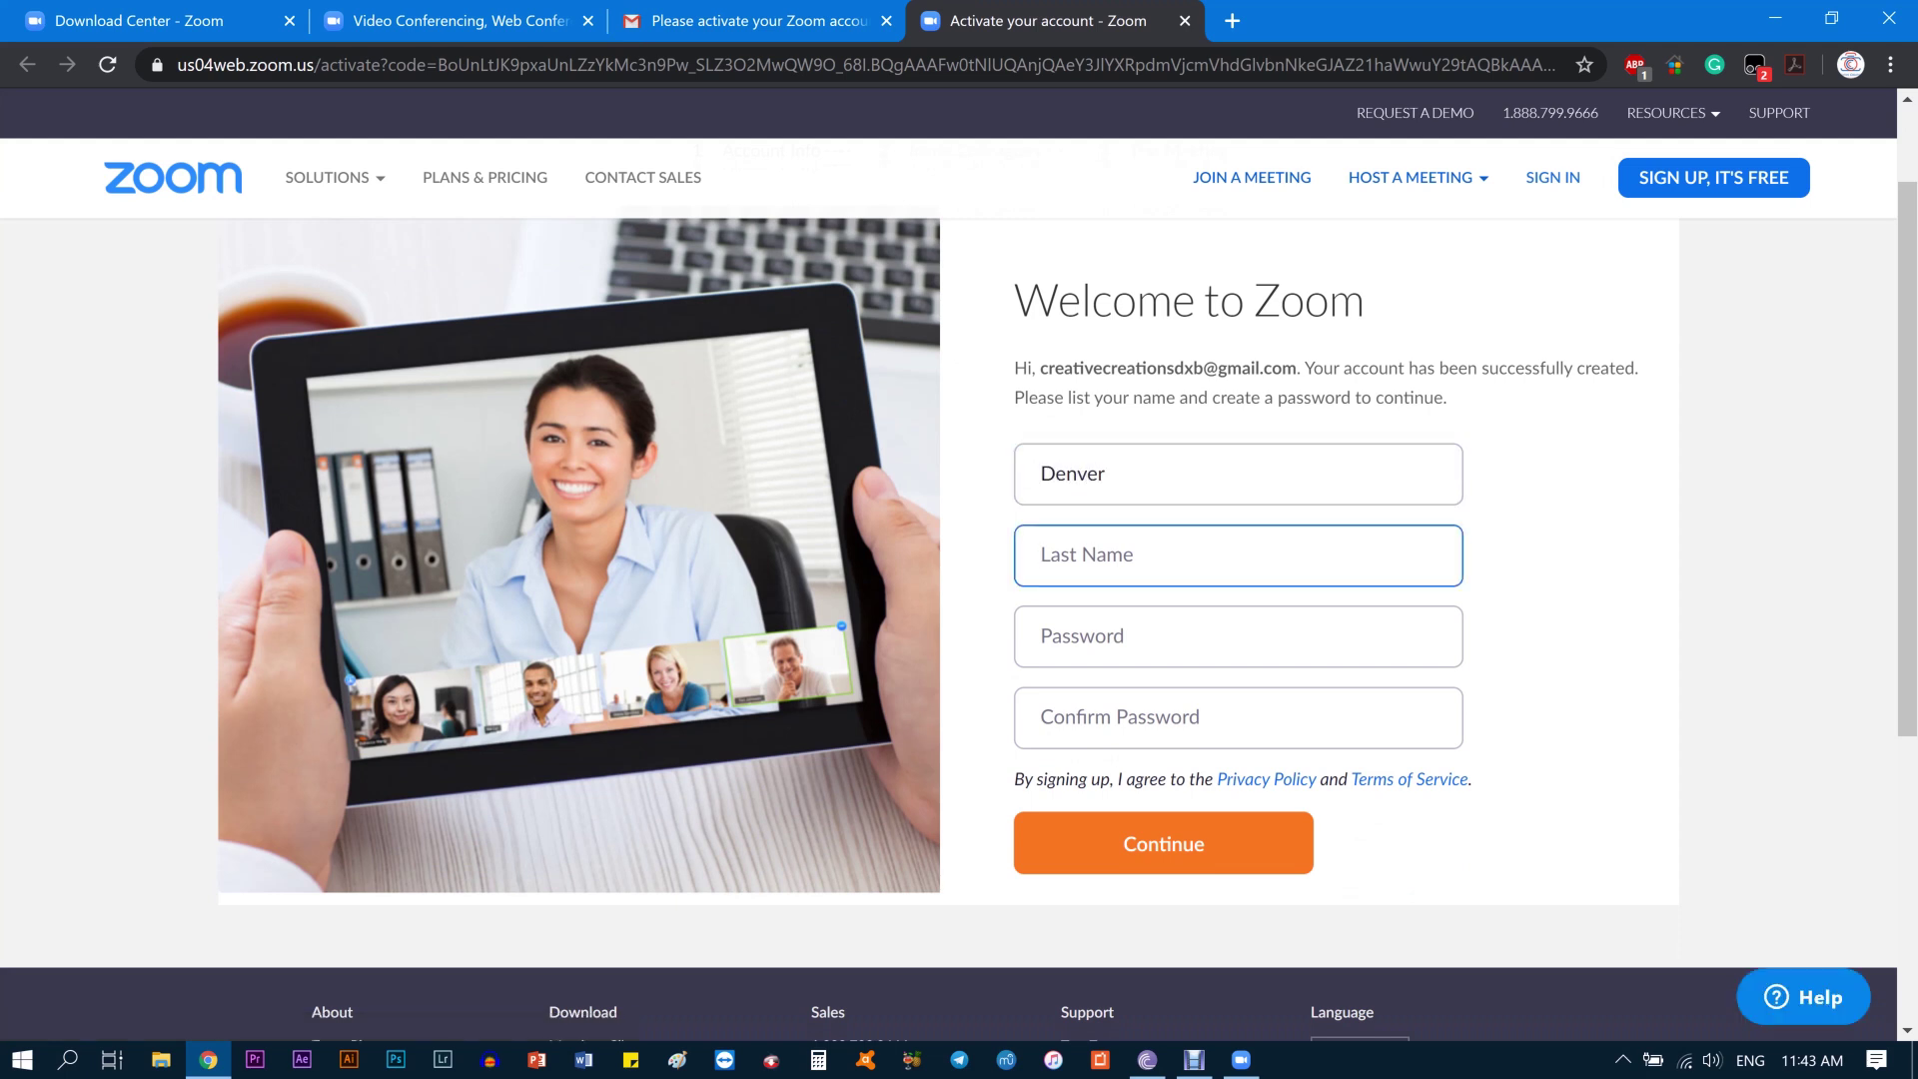
pyautogui.press('Tab')
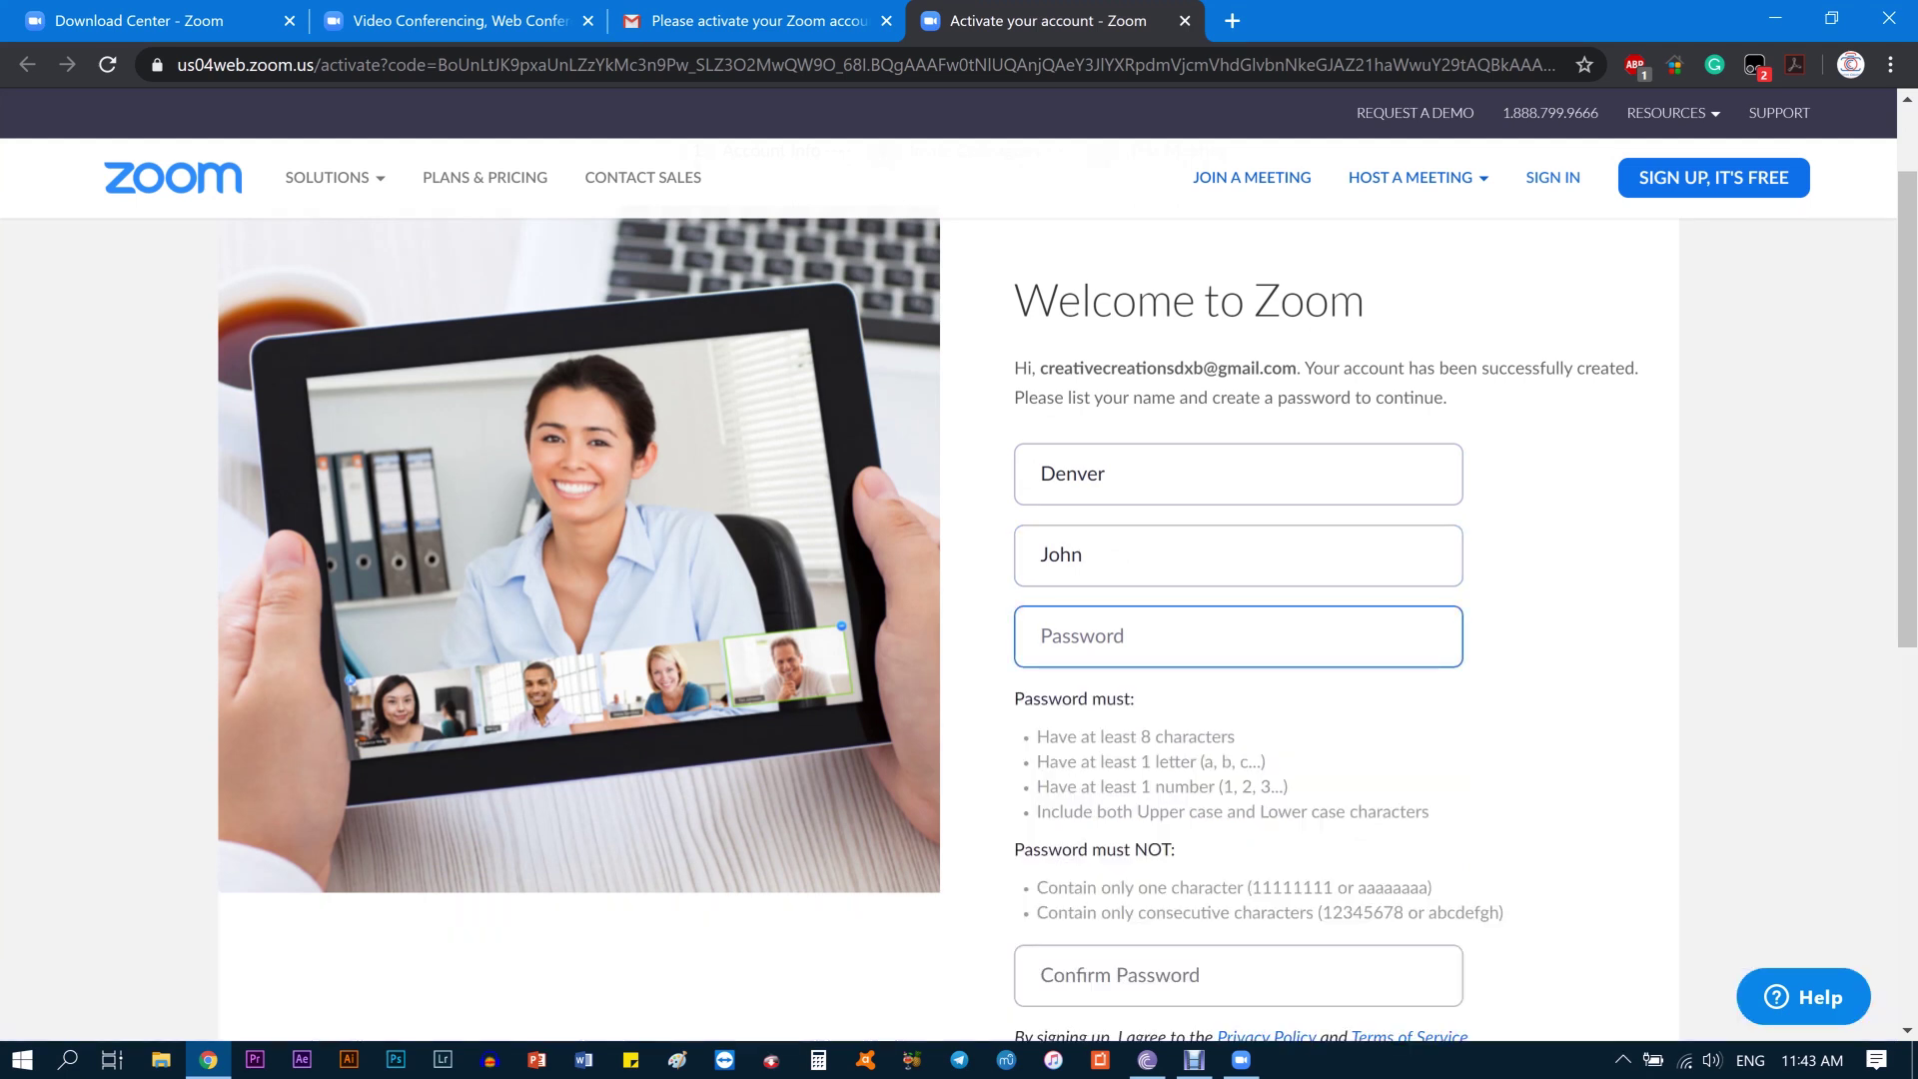
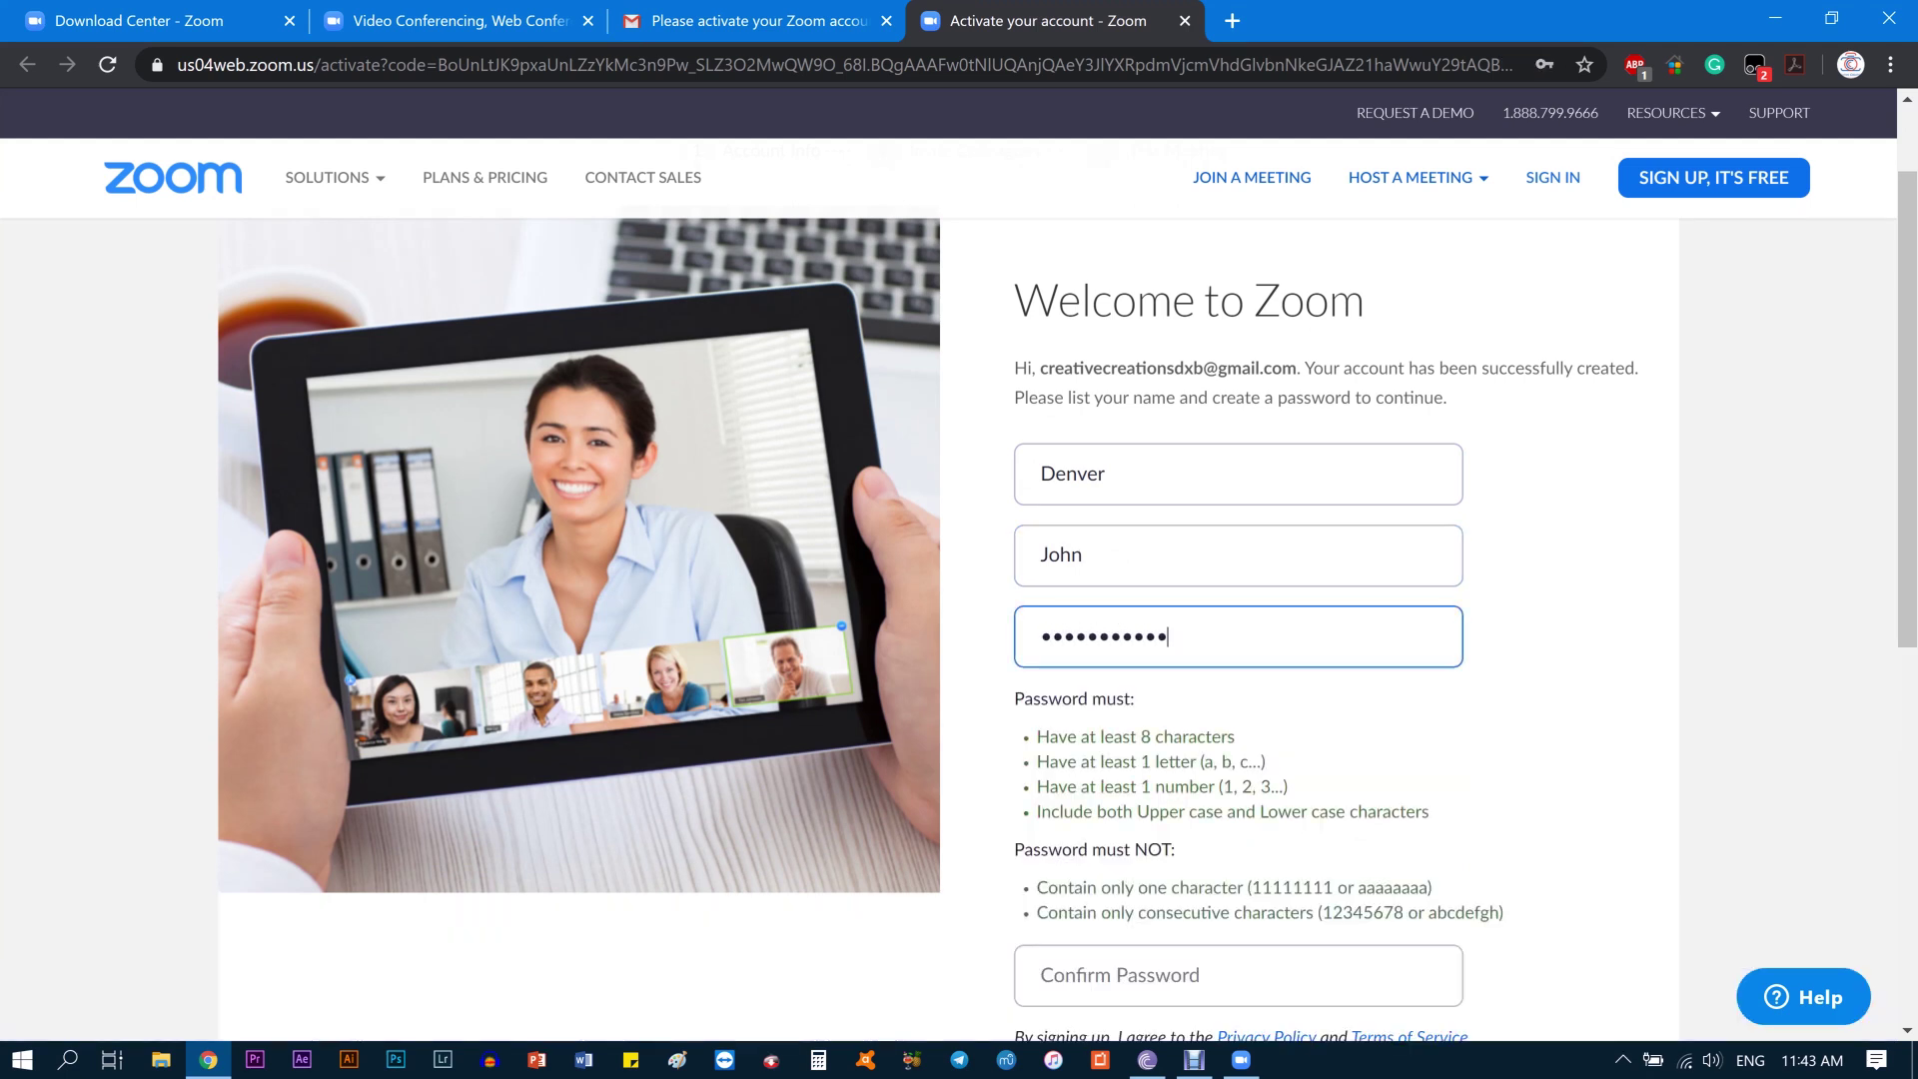
pyautogui.press('Tab')
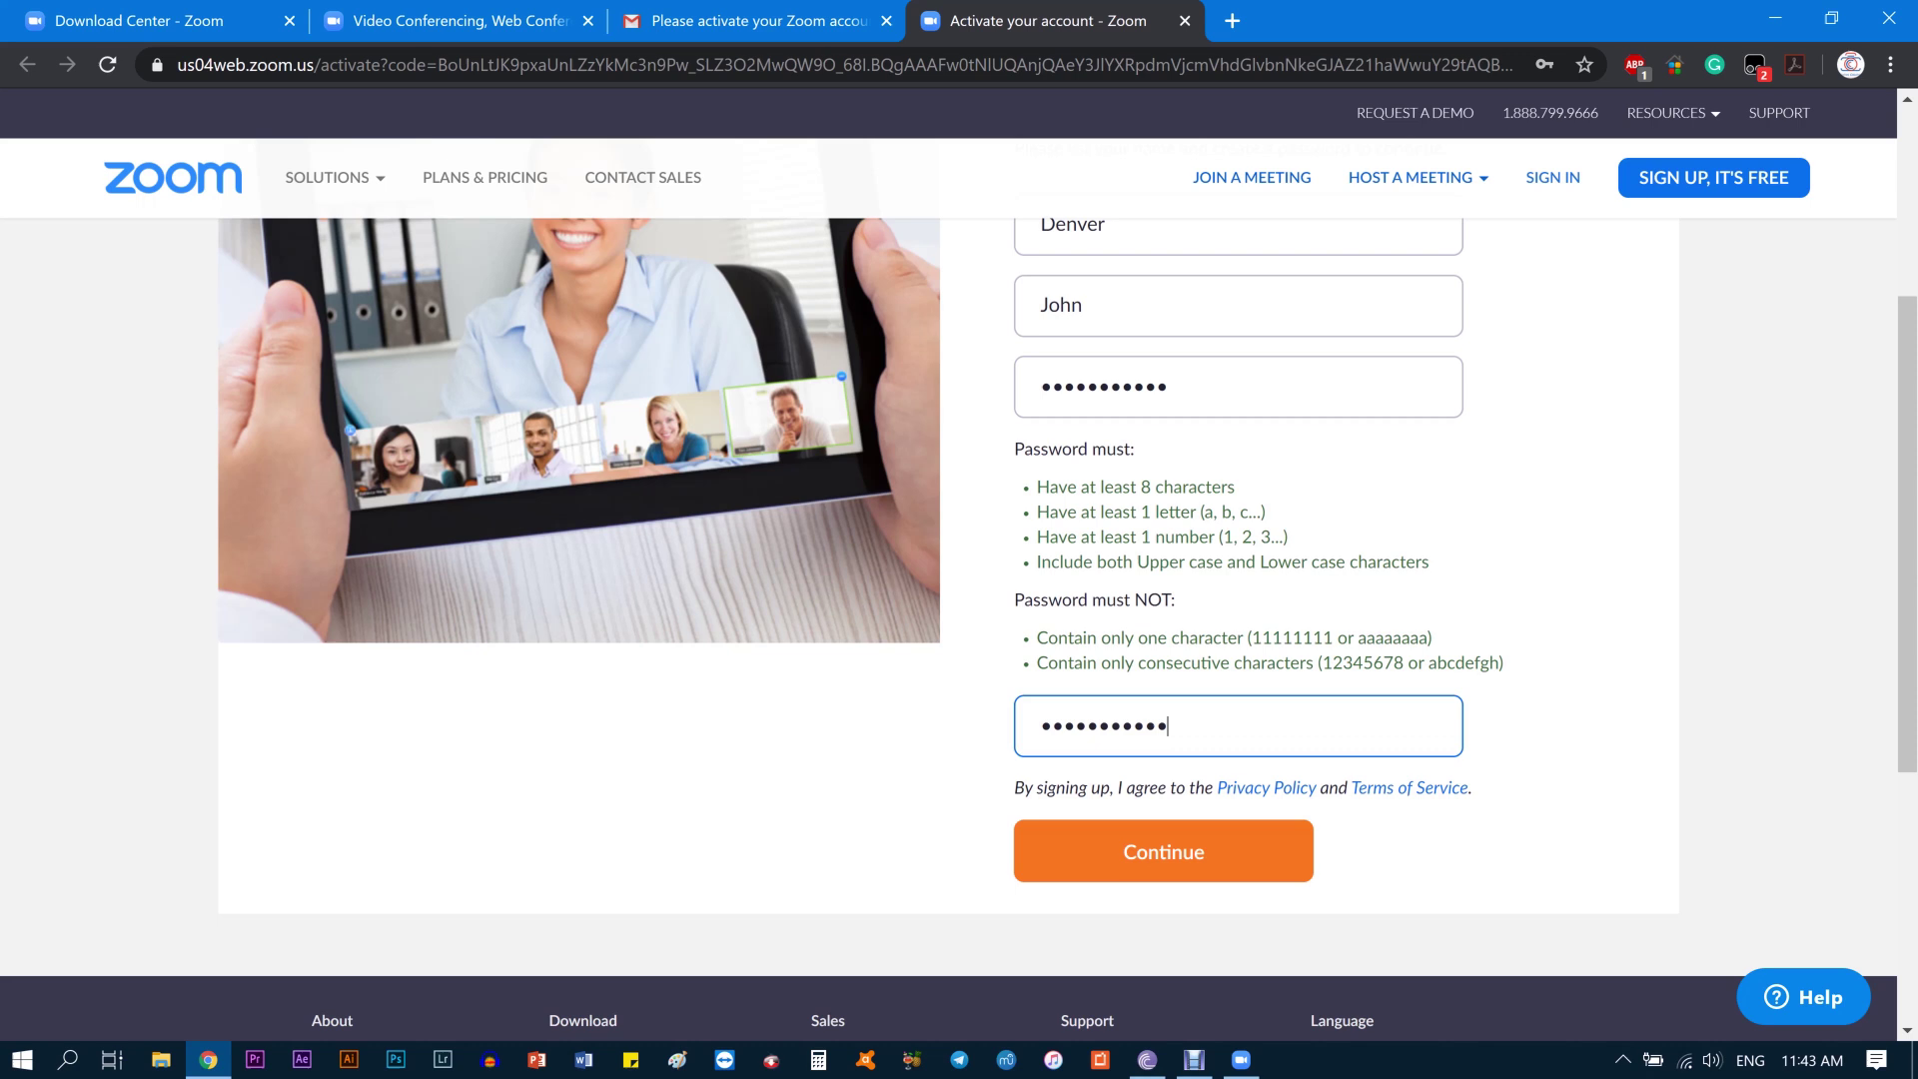
pyautogui.press('Return')
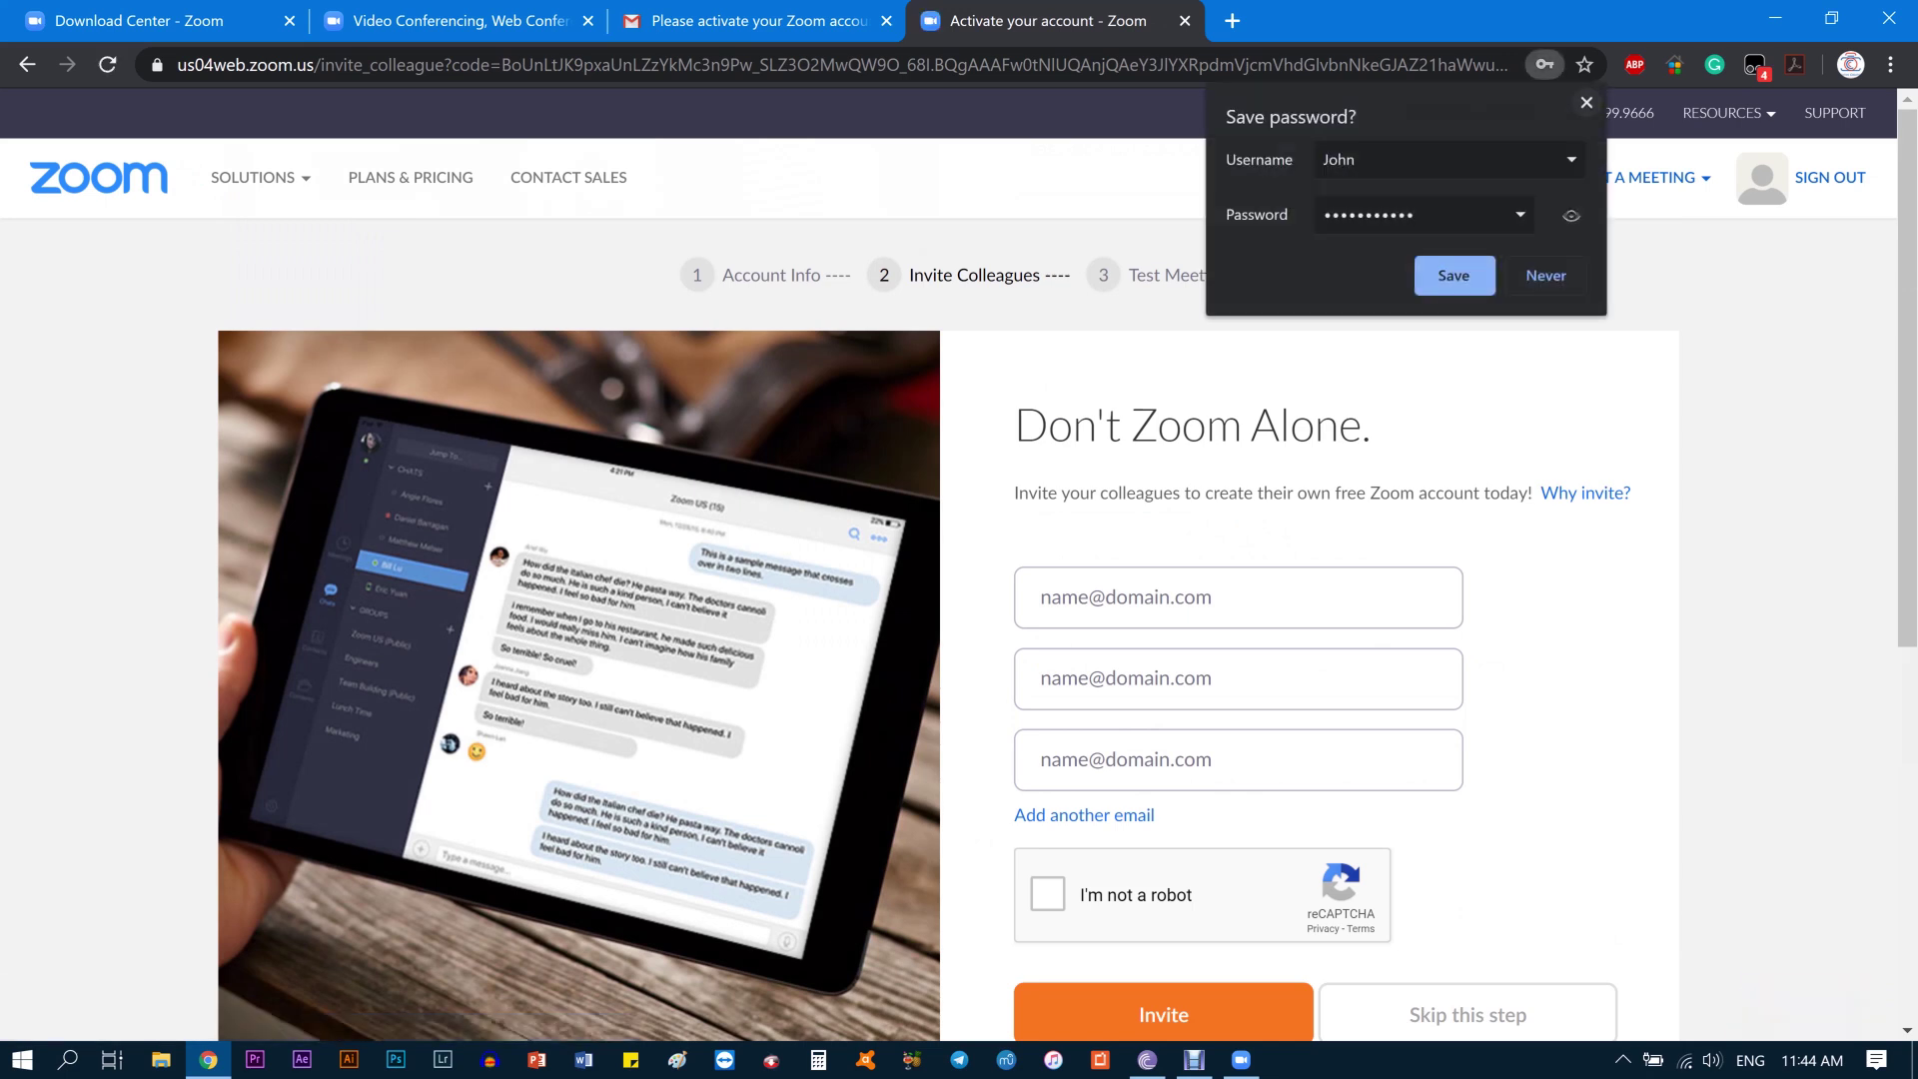
# Step: Dismiss Chrome's save-password offer and skip the Invite Colleagues step
pyautogui.click(1587, 102)
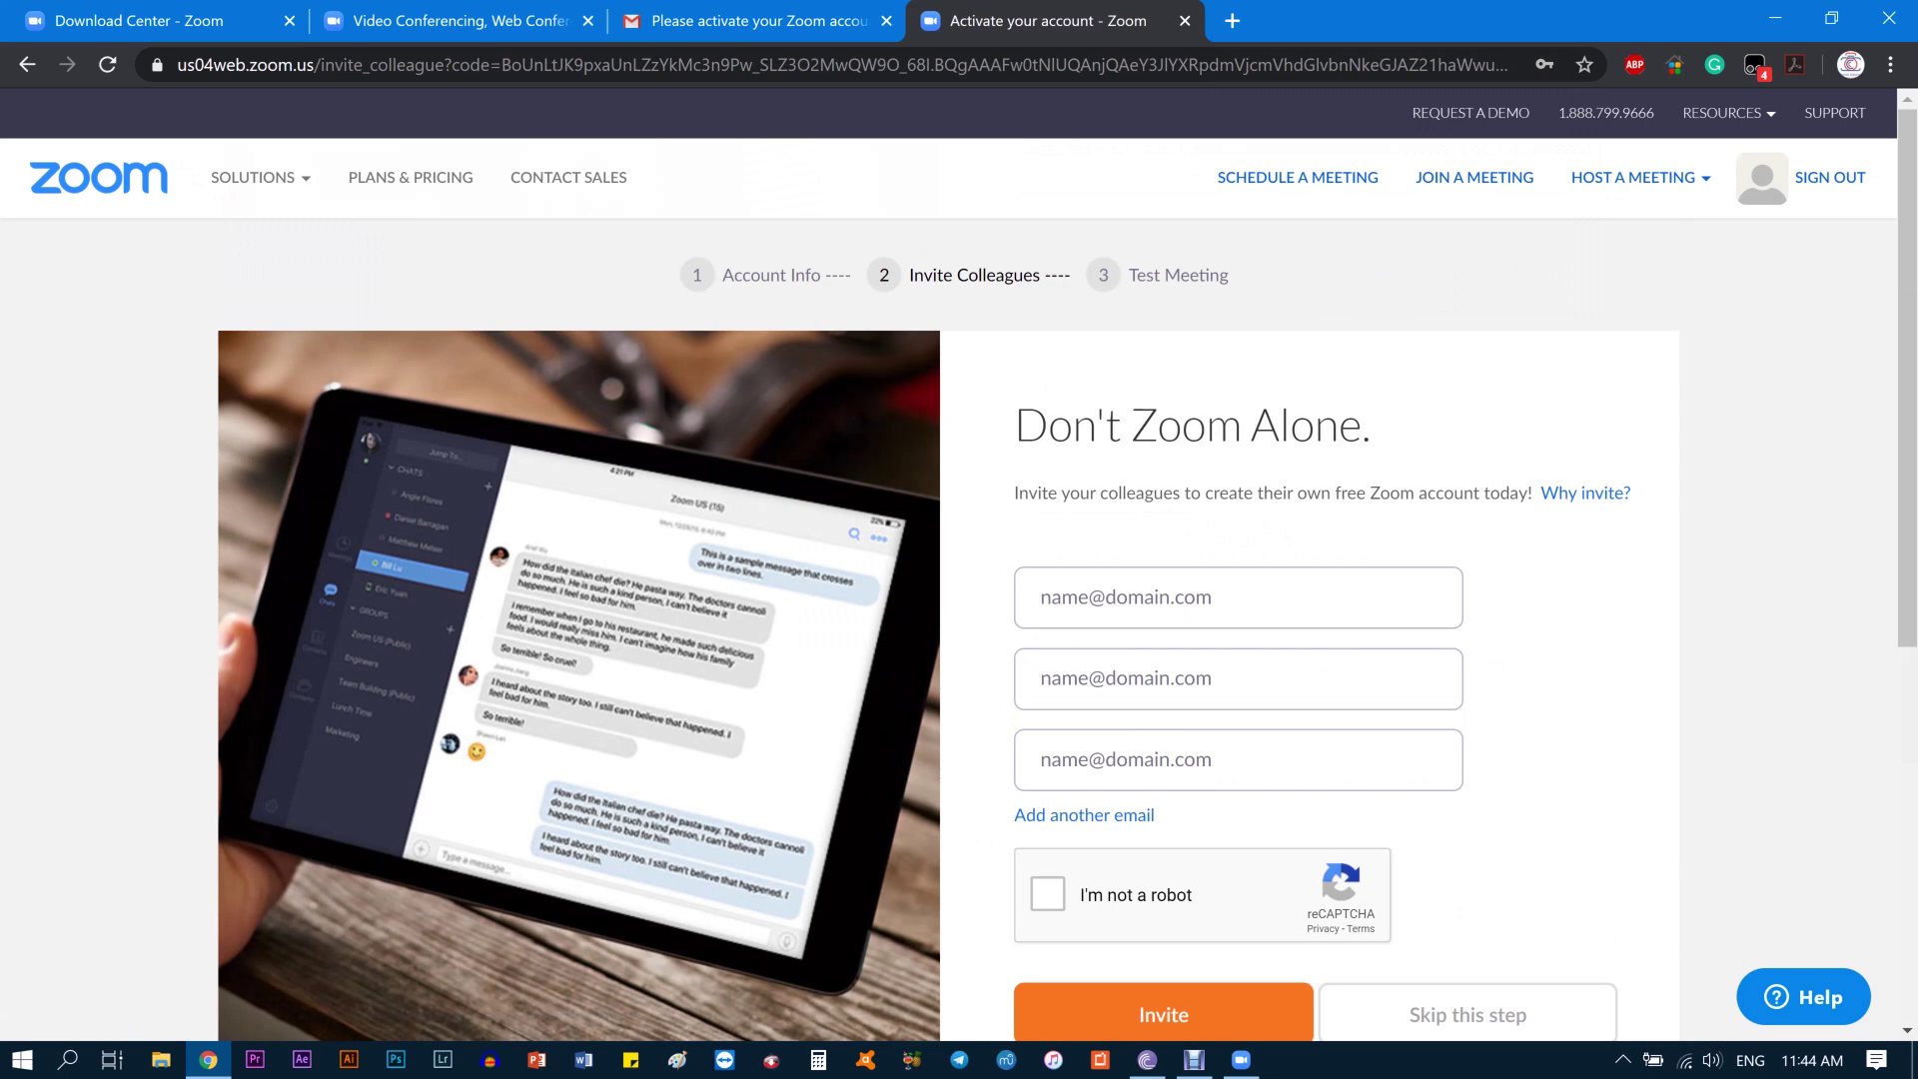
pyautogui.scroll(-1, 960, 600)
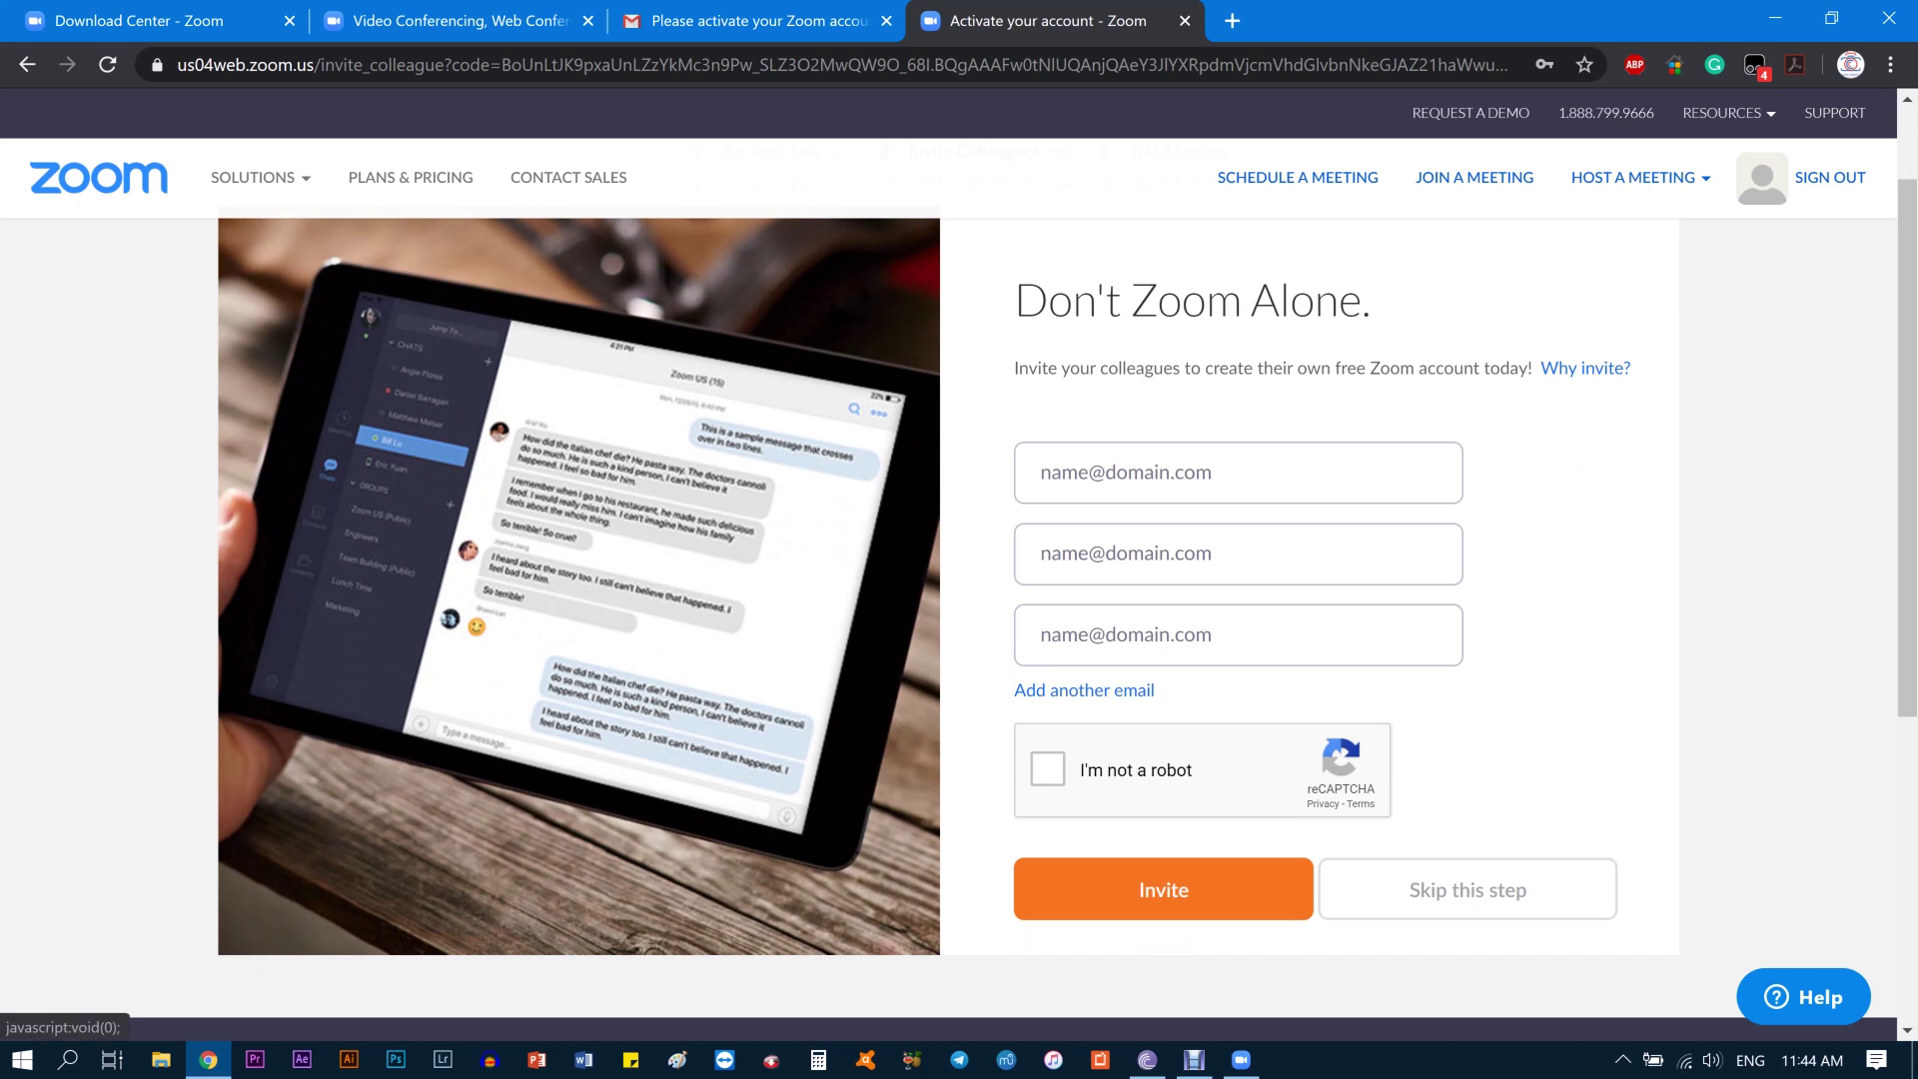
pyautogui.click(1468, 889)
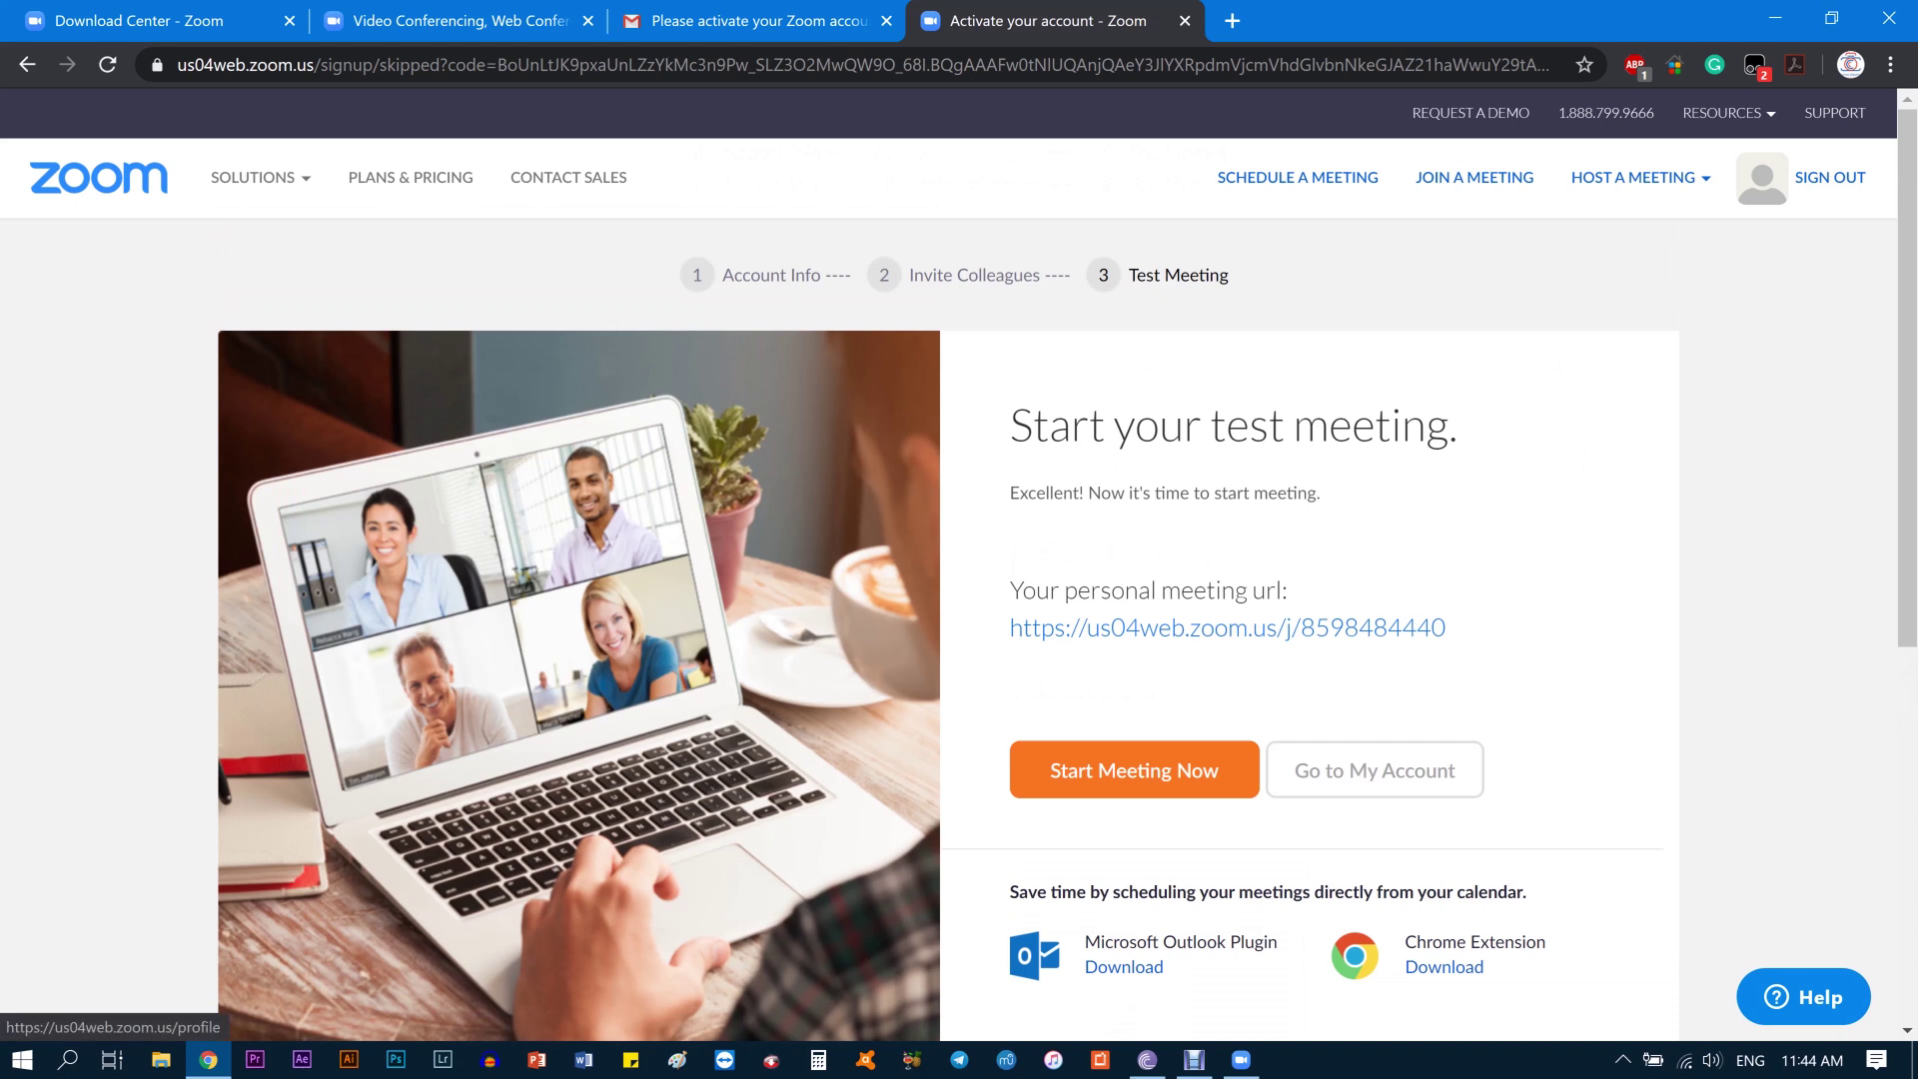
# Step: Go to My Account to view the new Basic account's profile
pyautogui.click(1375, 770)
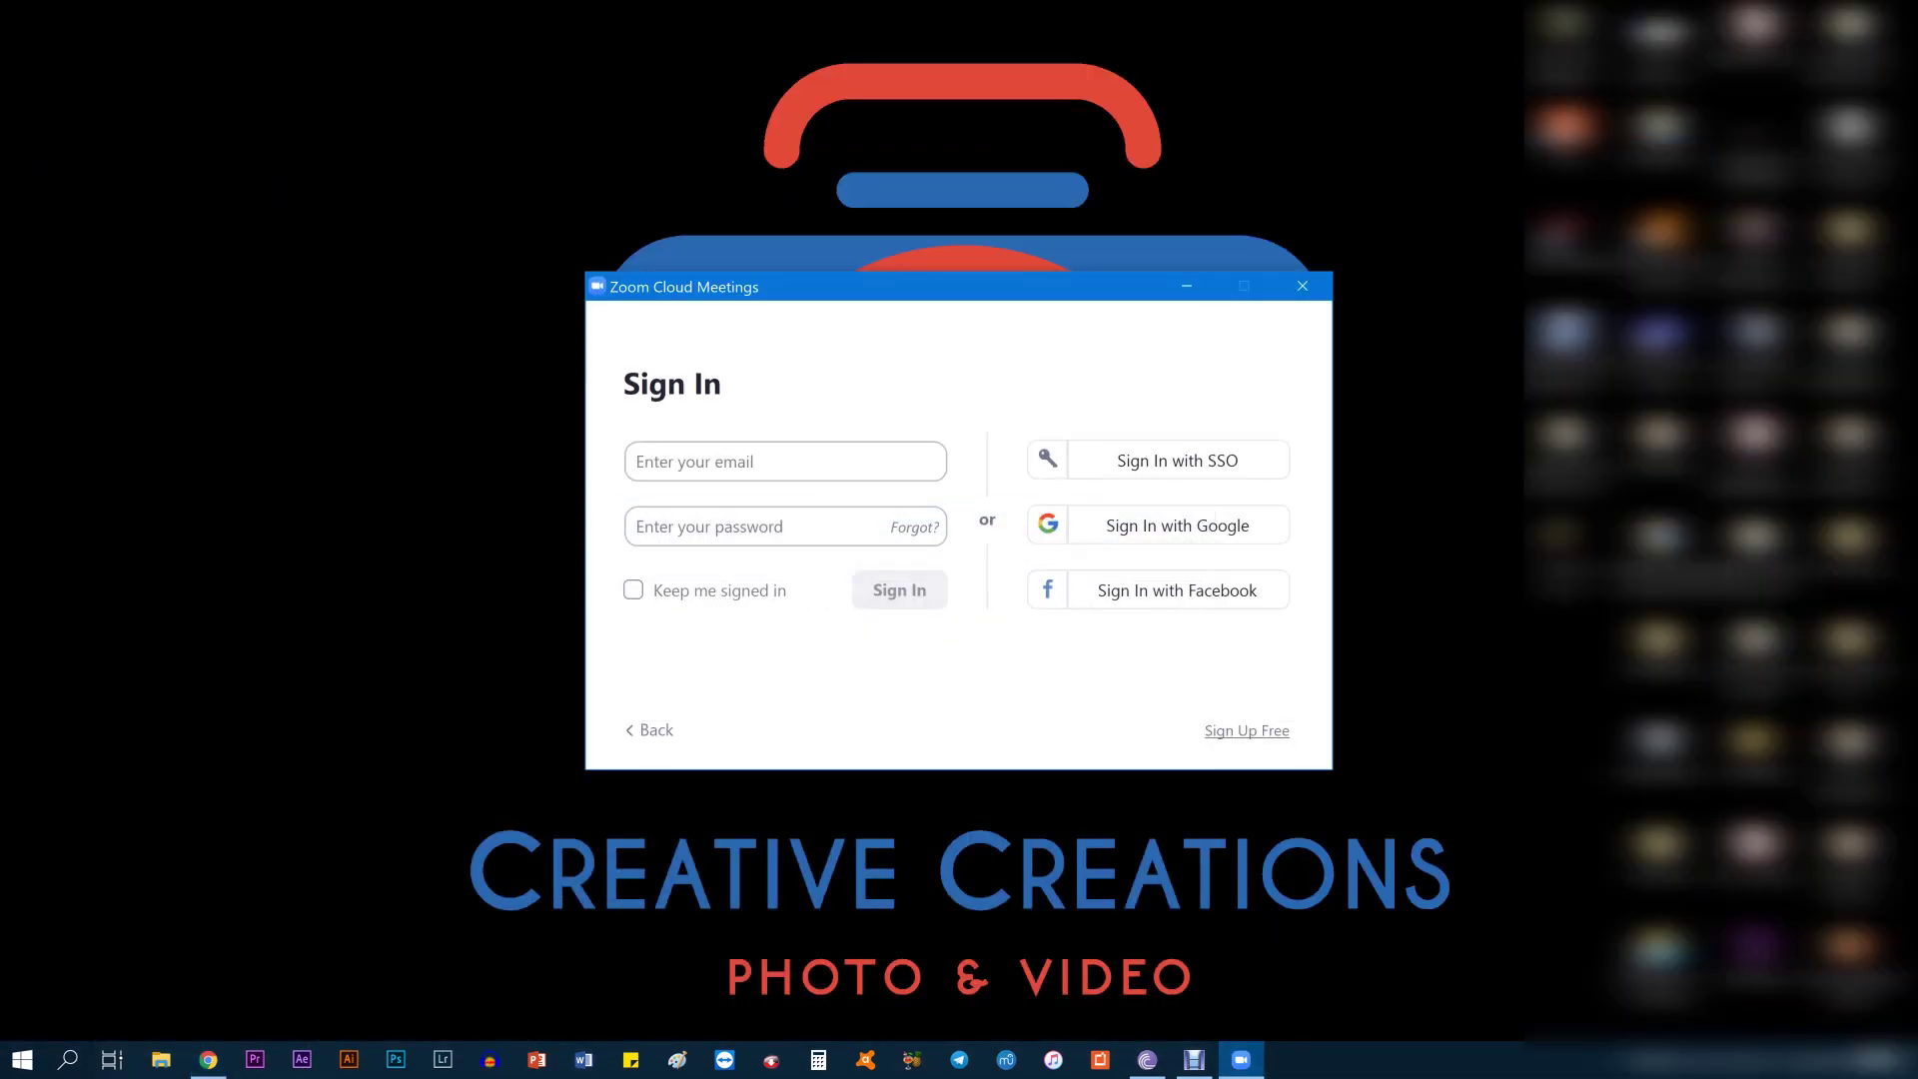
pyautogui.click(640, 462)
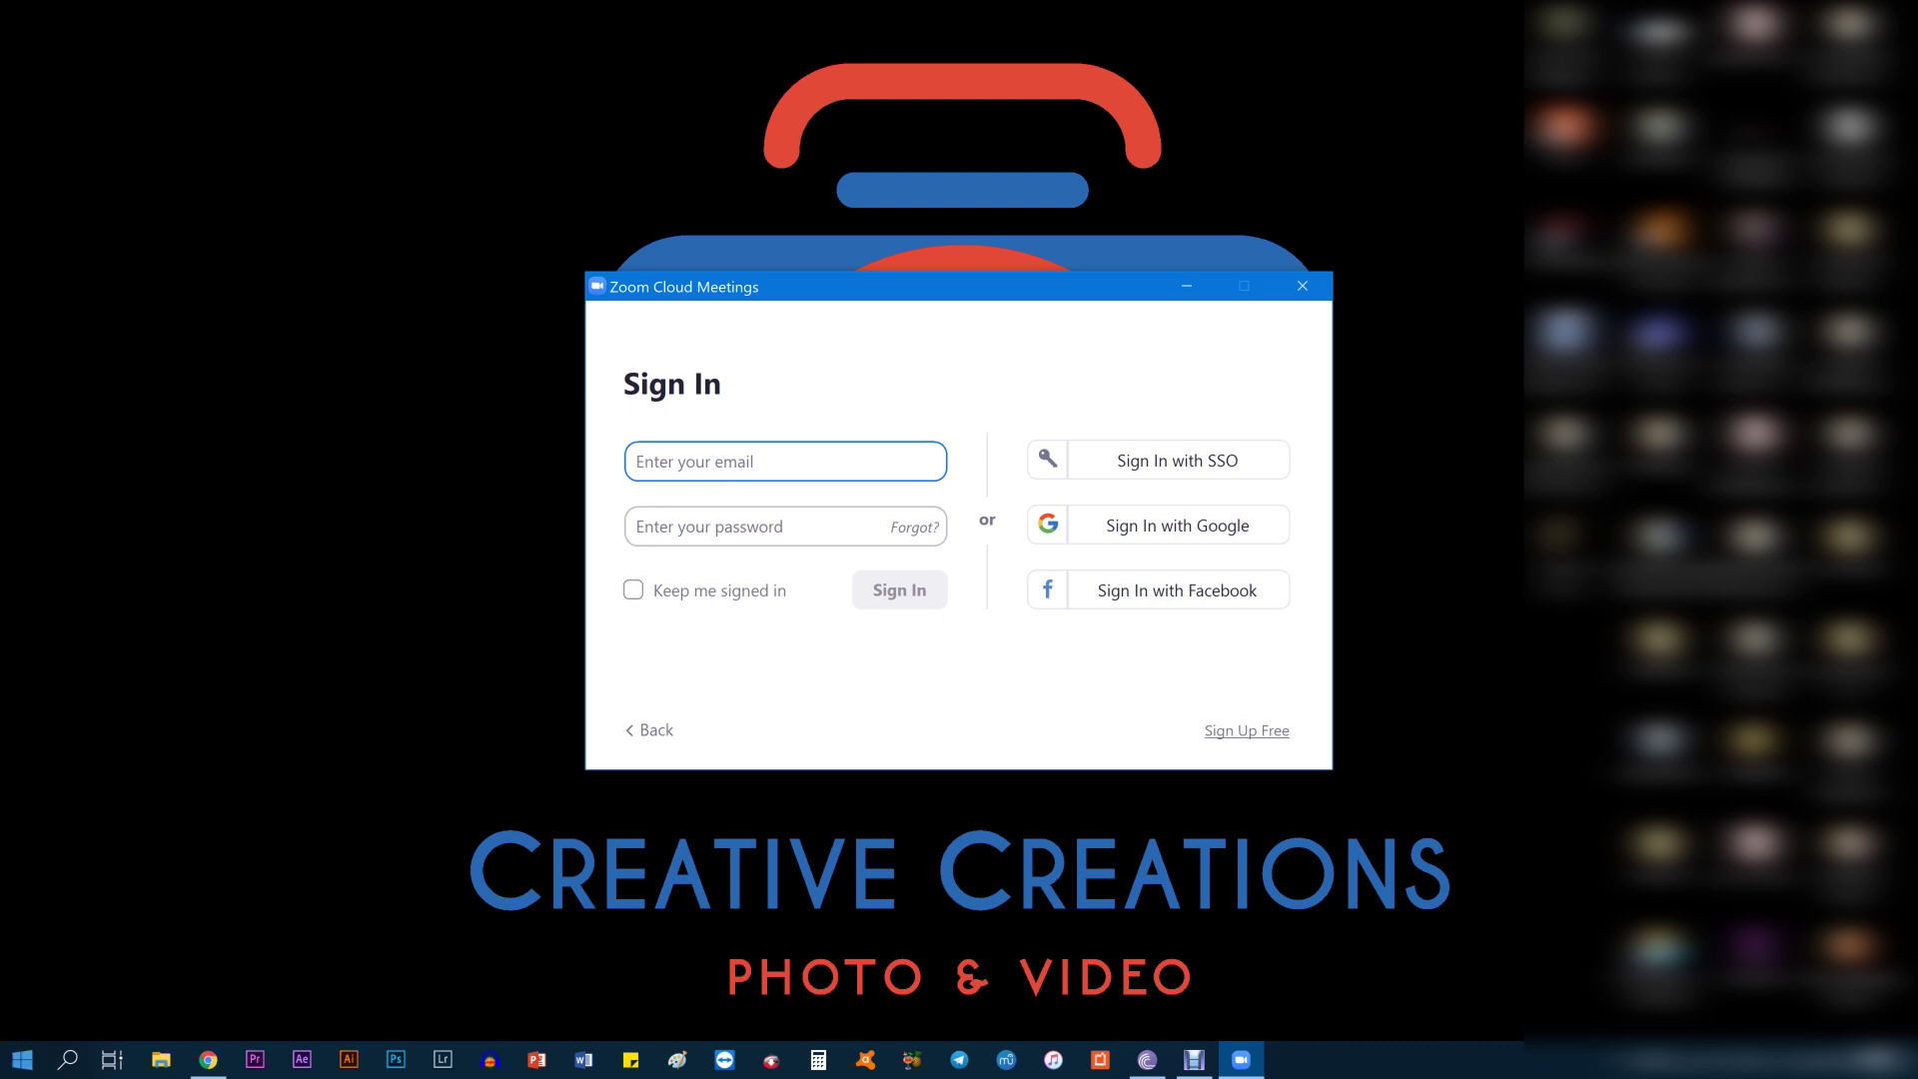
pyautogui.click(22, 1060)
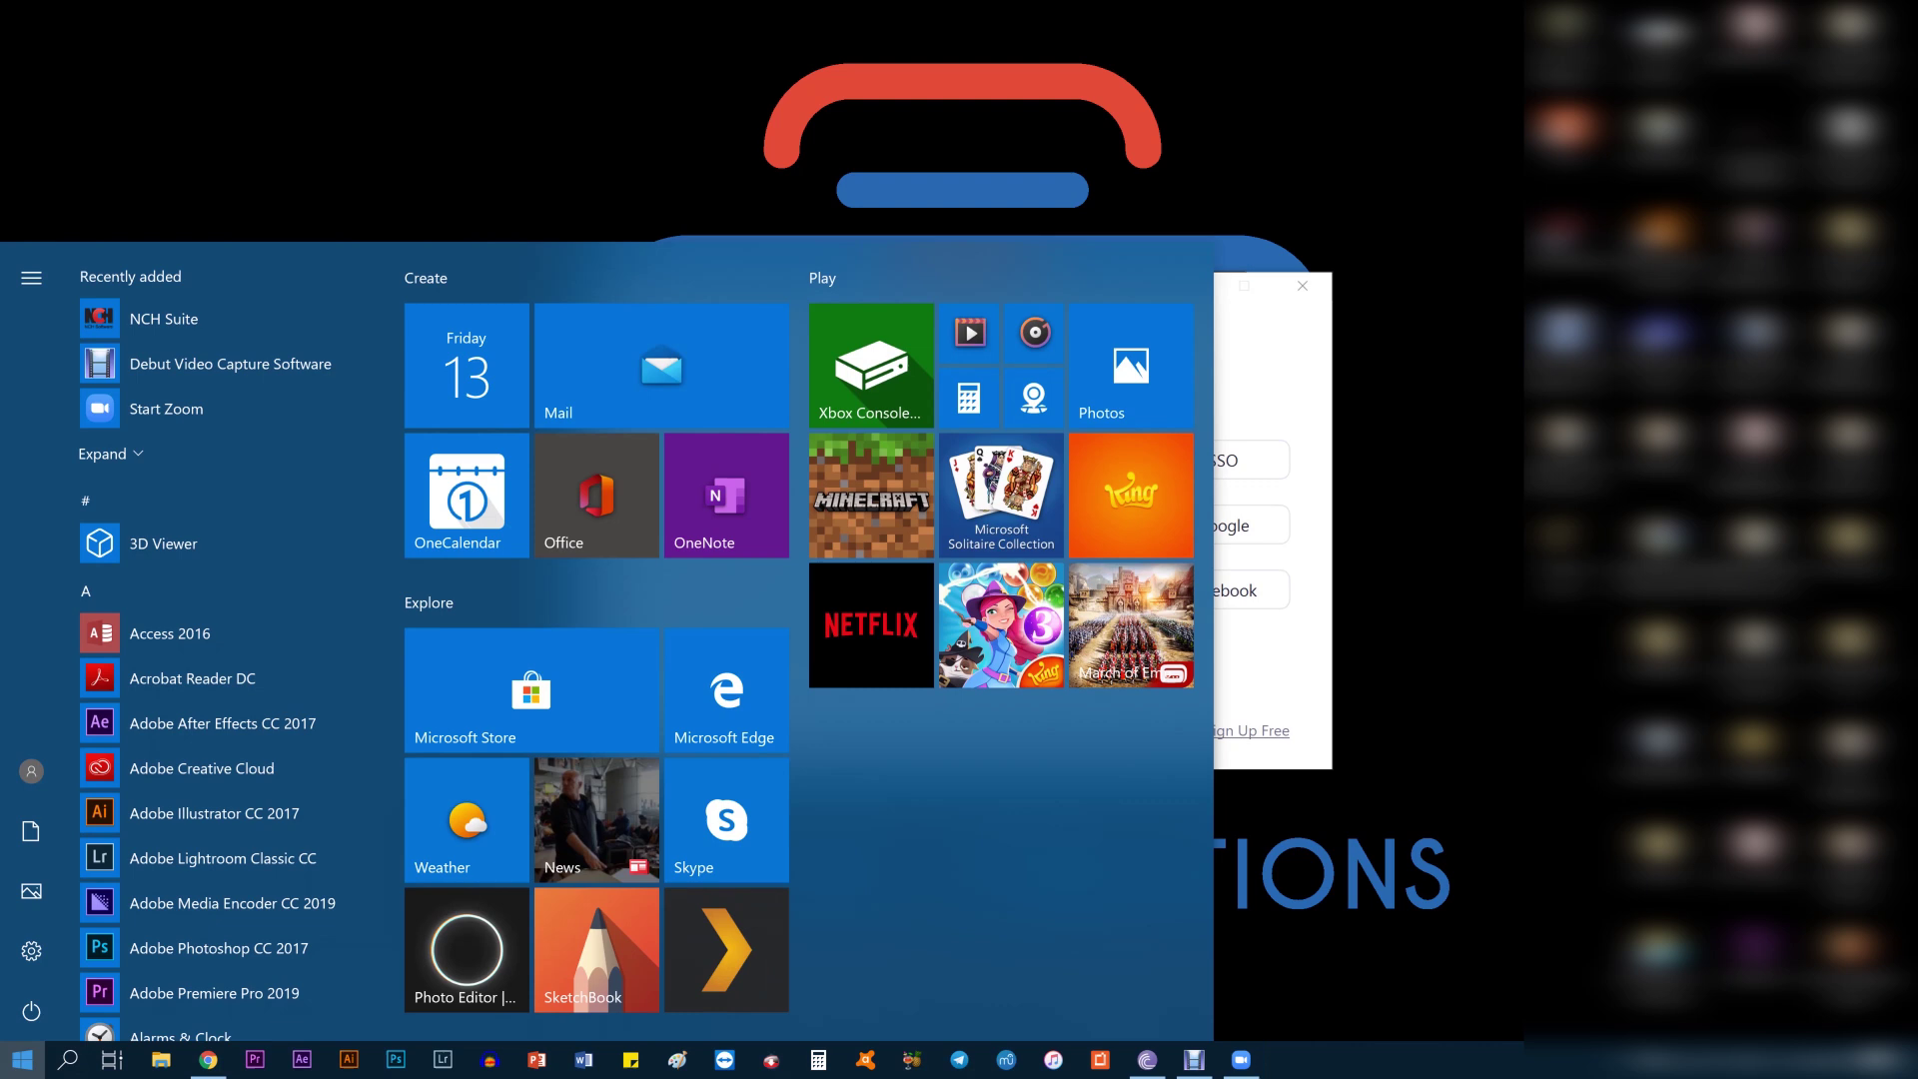
pyautogui.write('zoom')
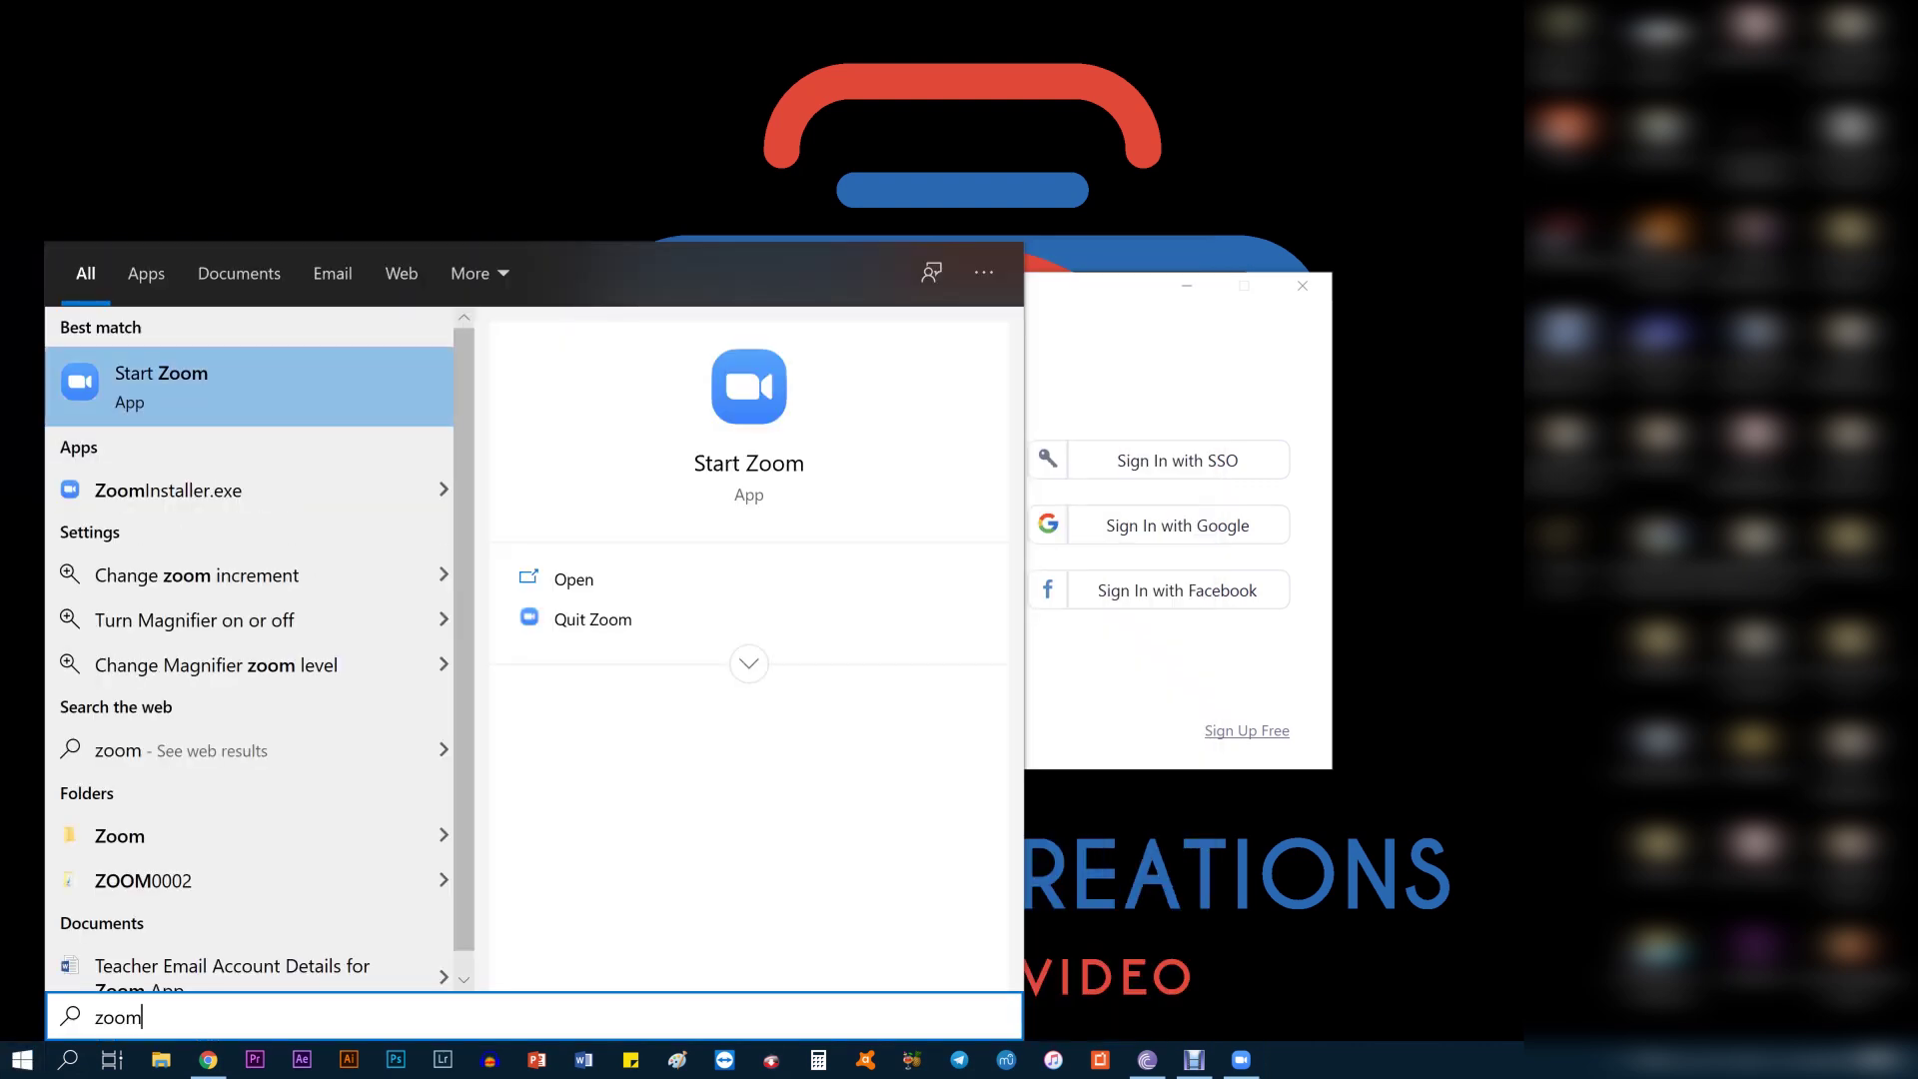
pyautogui.press('Return')
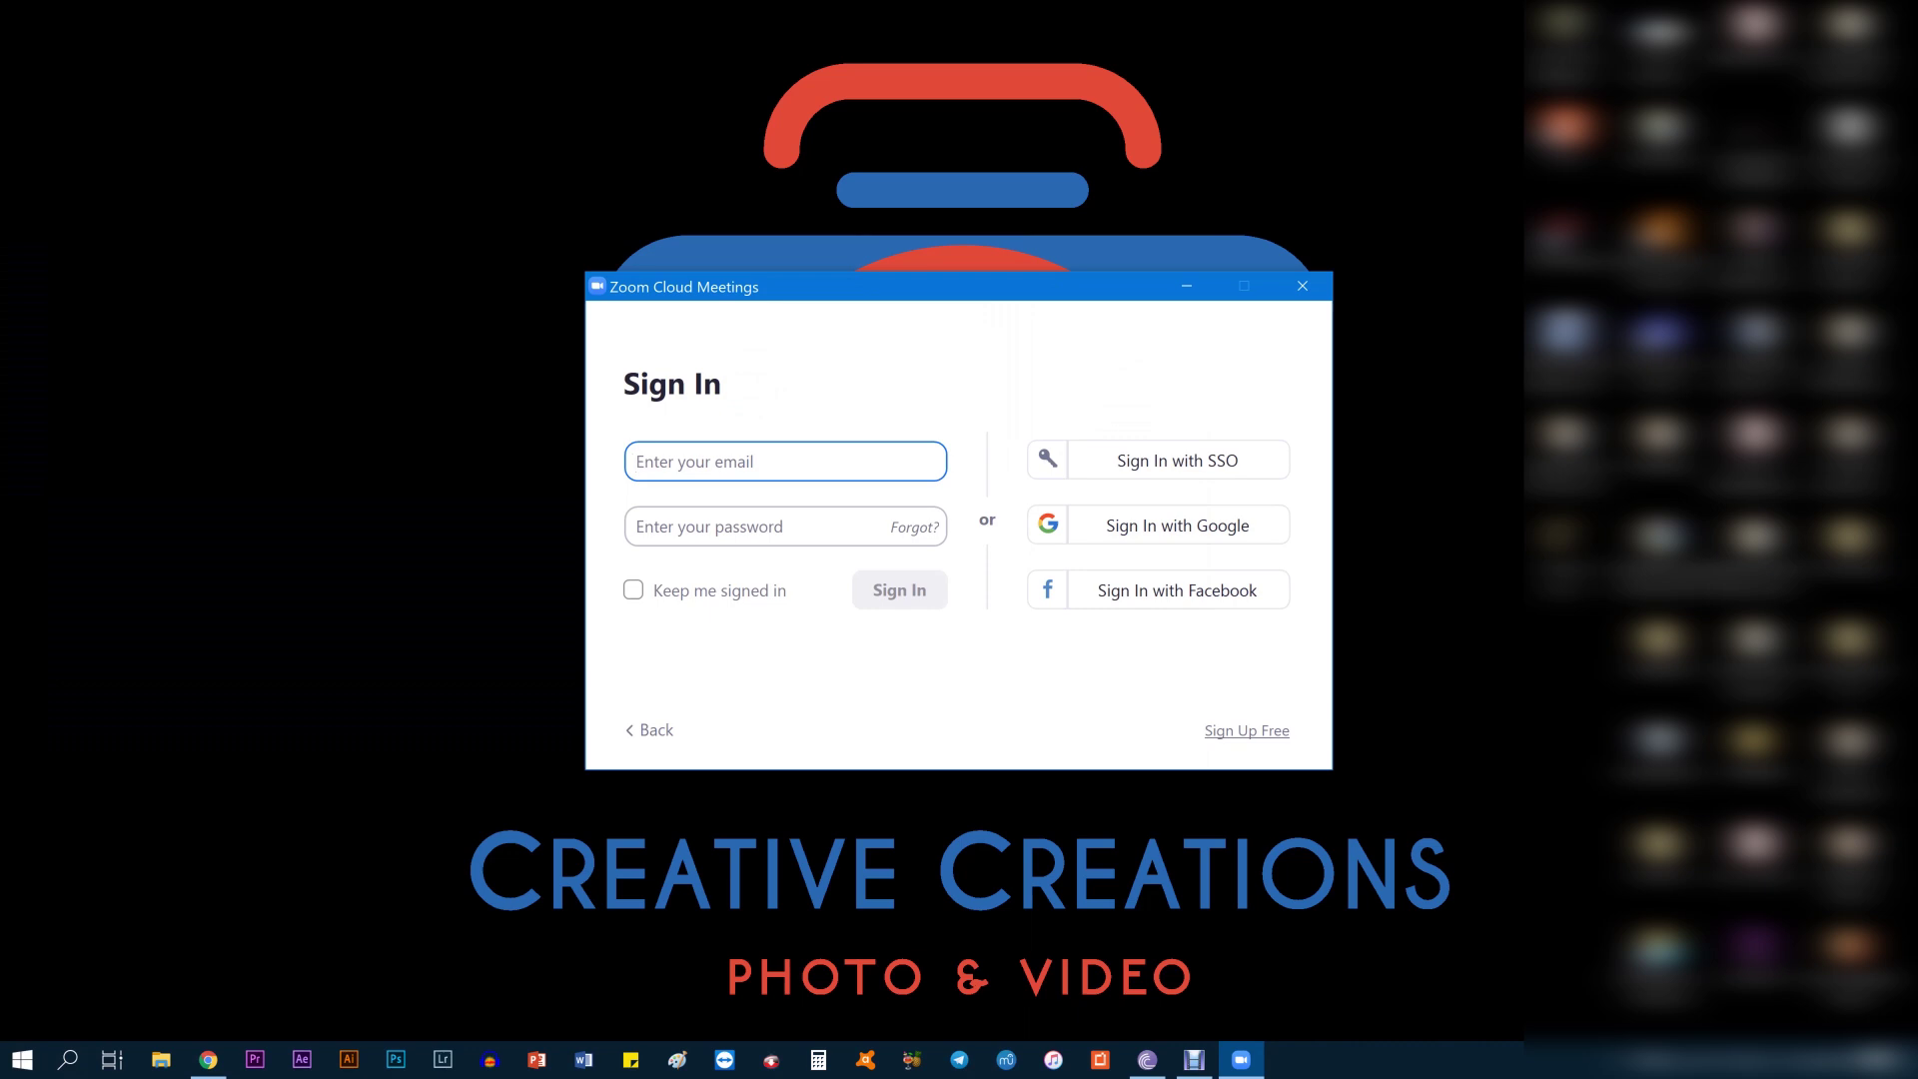
# Step: Sign in to the Zoom app with the account's Gmail address and password
pyautogui.moveTo(811, 276); pyautogui.dragTo(802, 202)
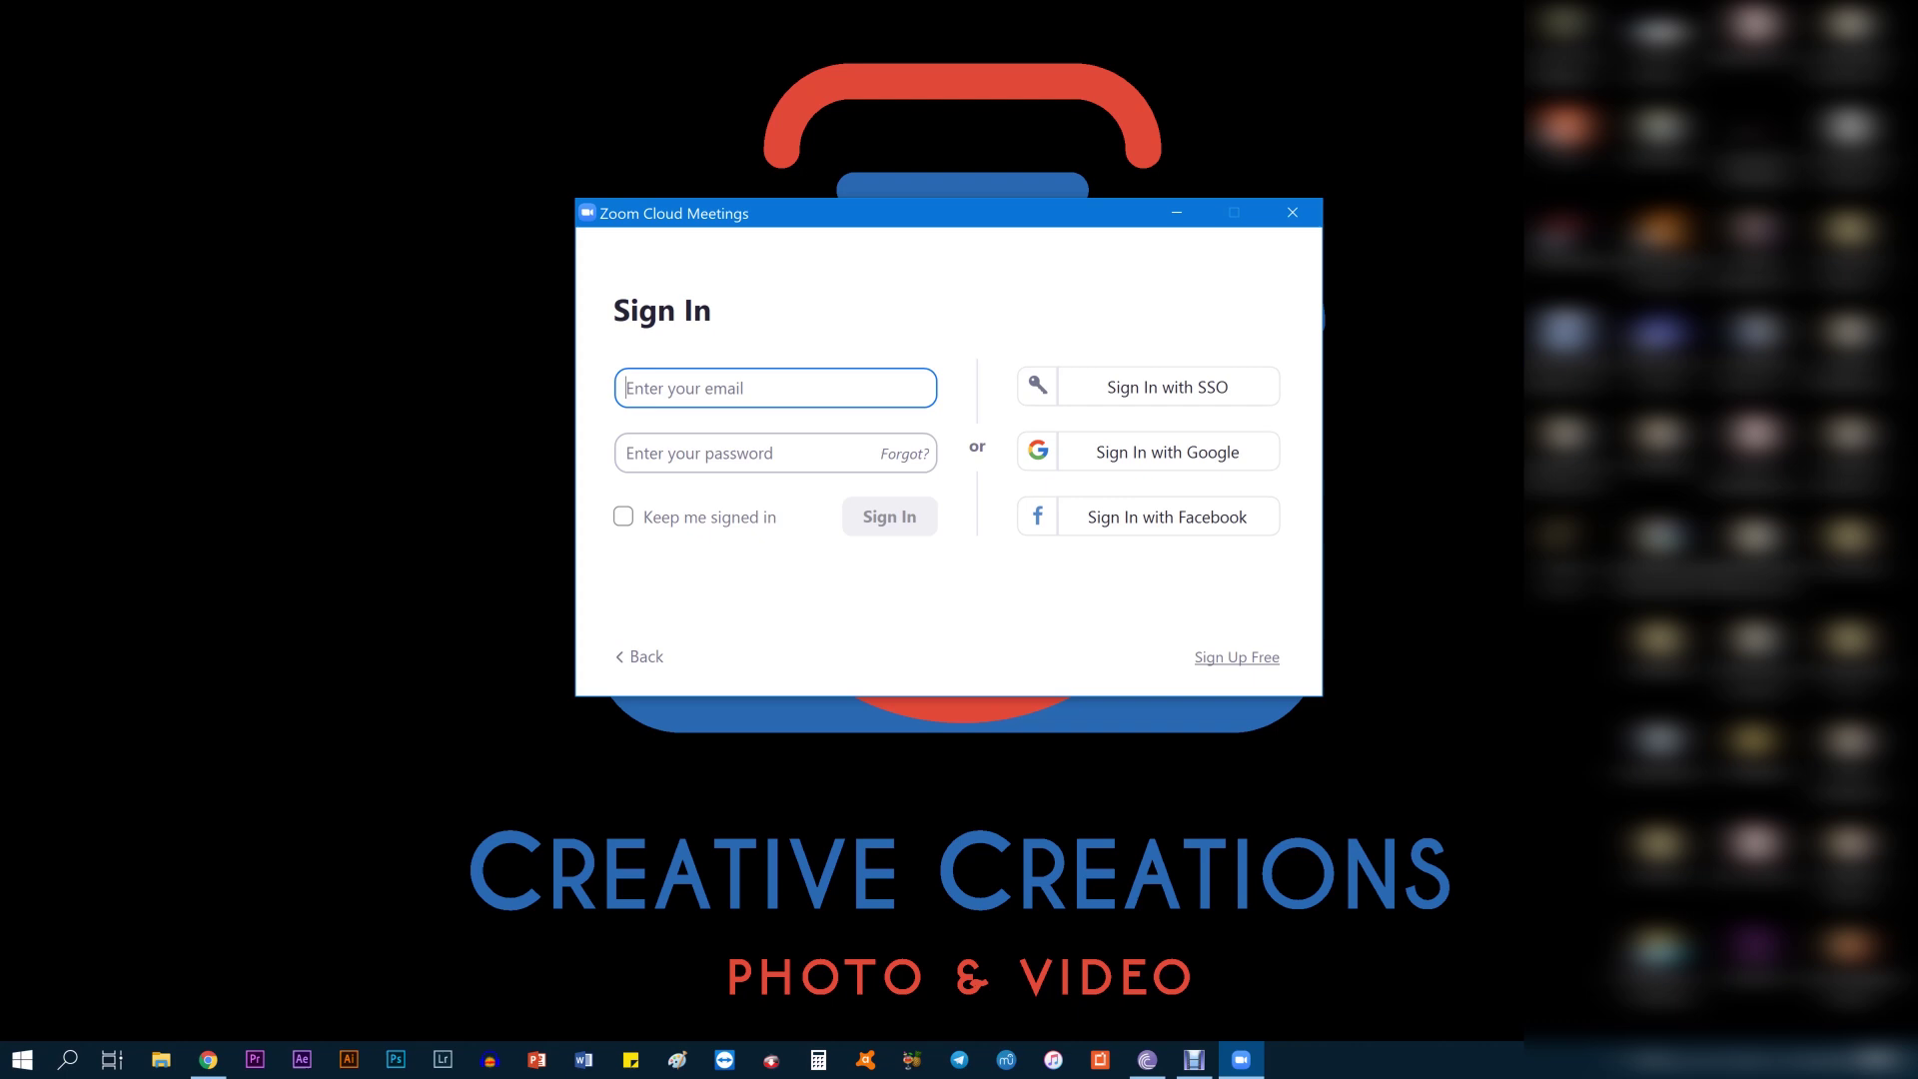
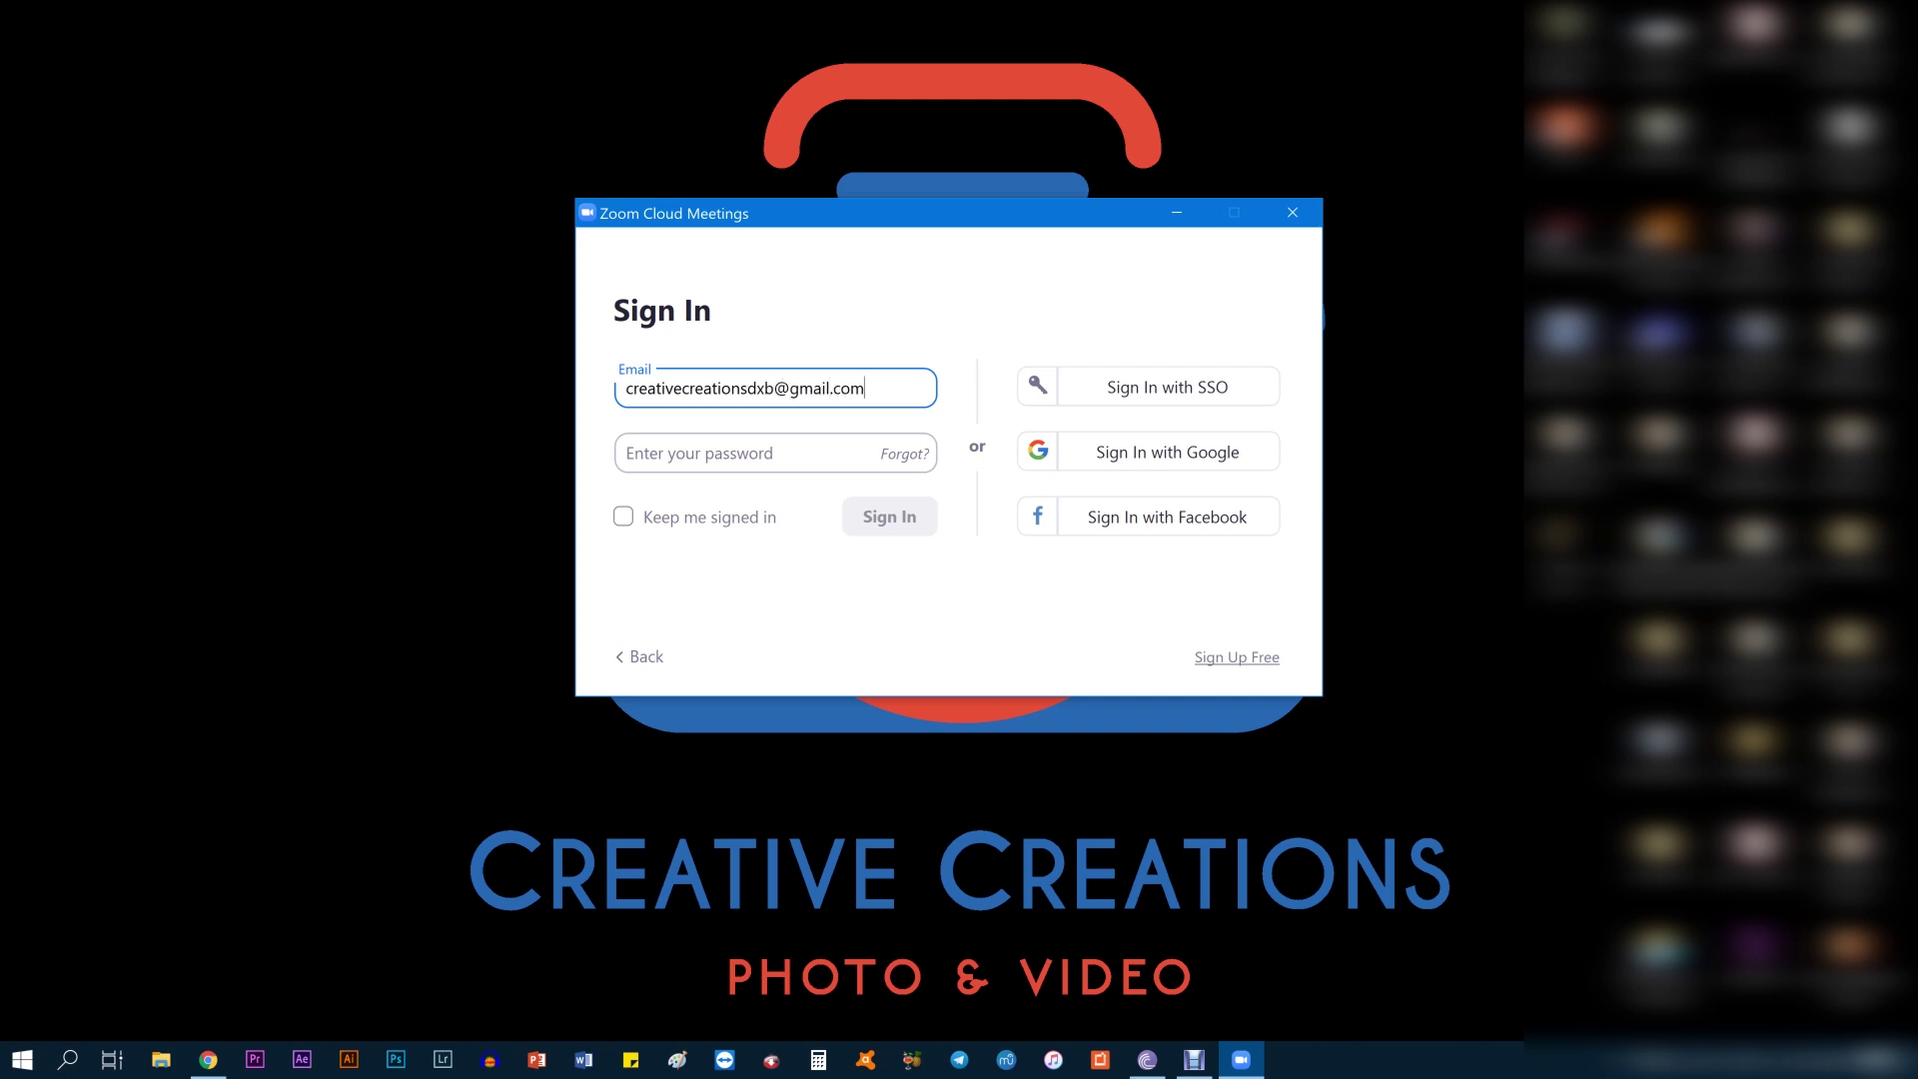
pyautogui.press('Tab')
pyautogui.write('***********')
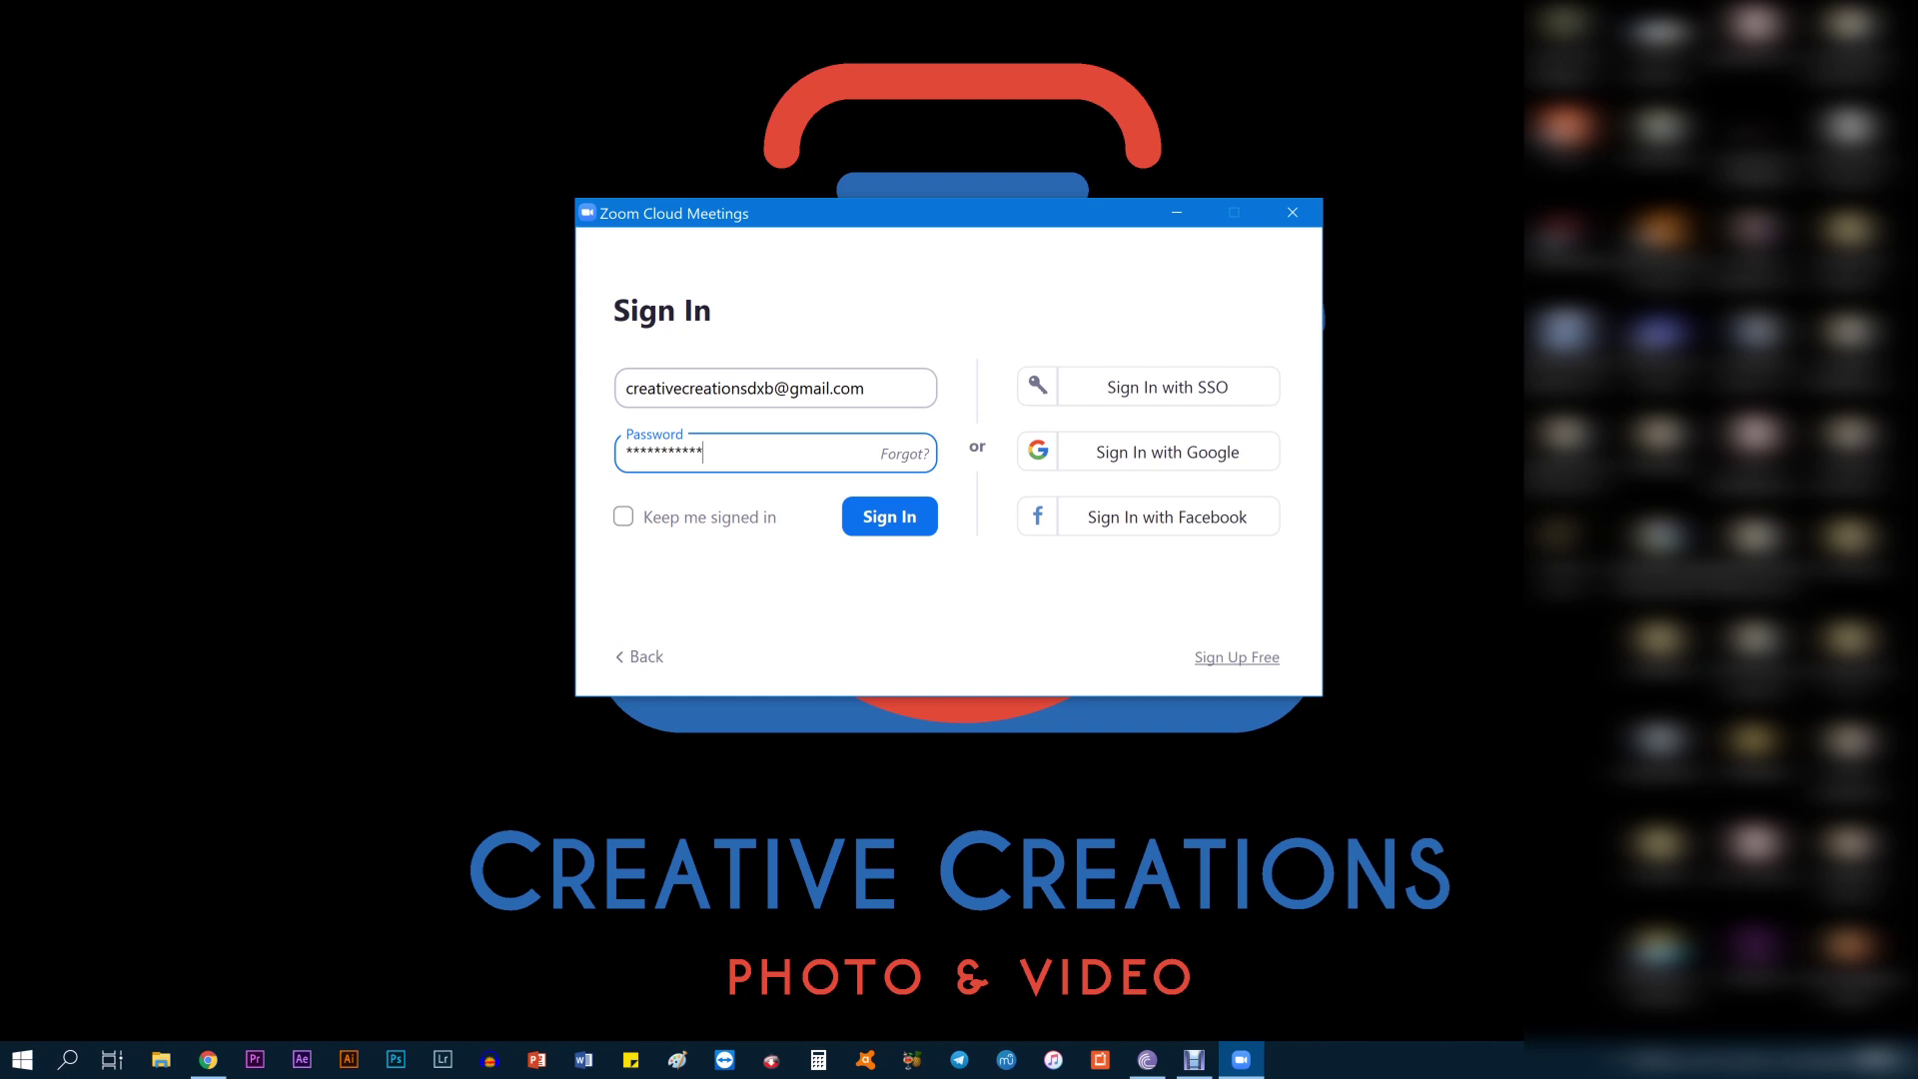
pyautogui.press('Return')
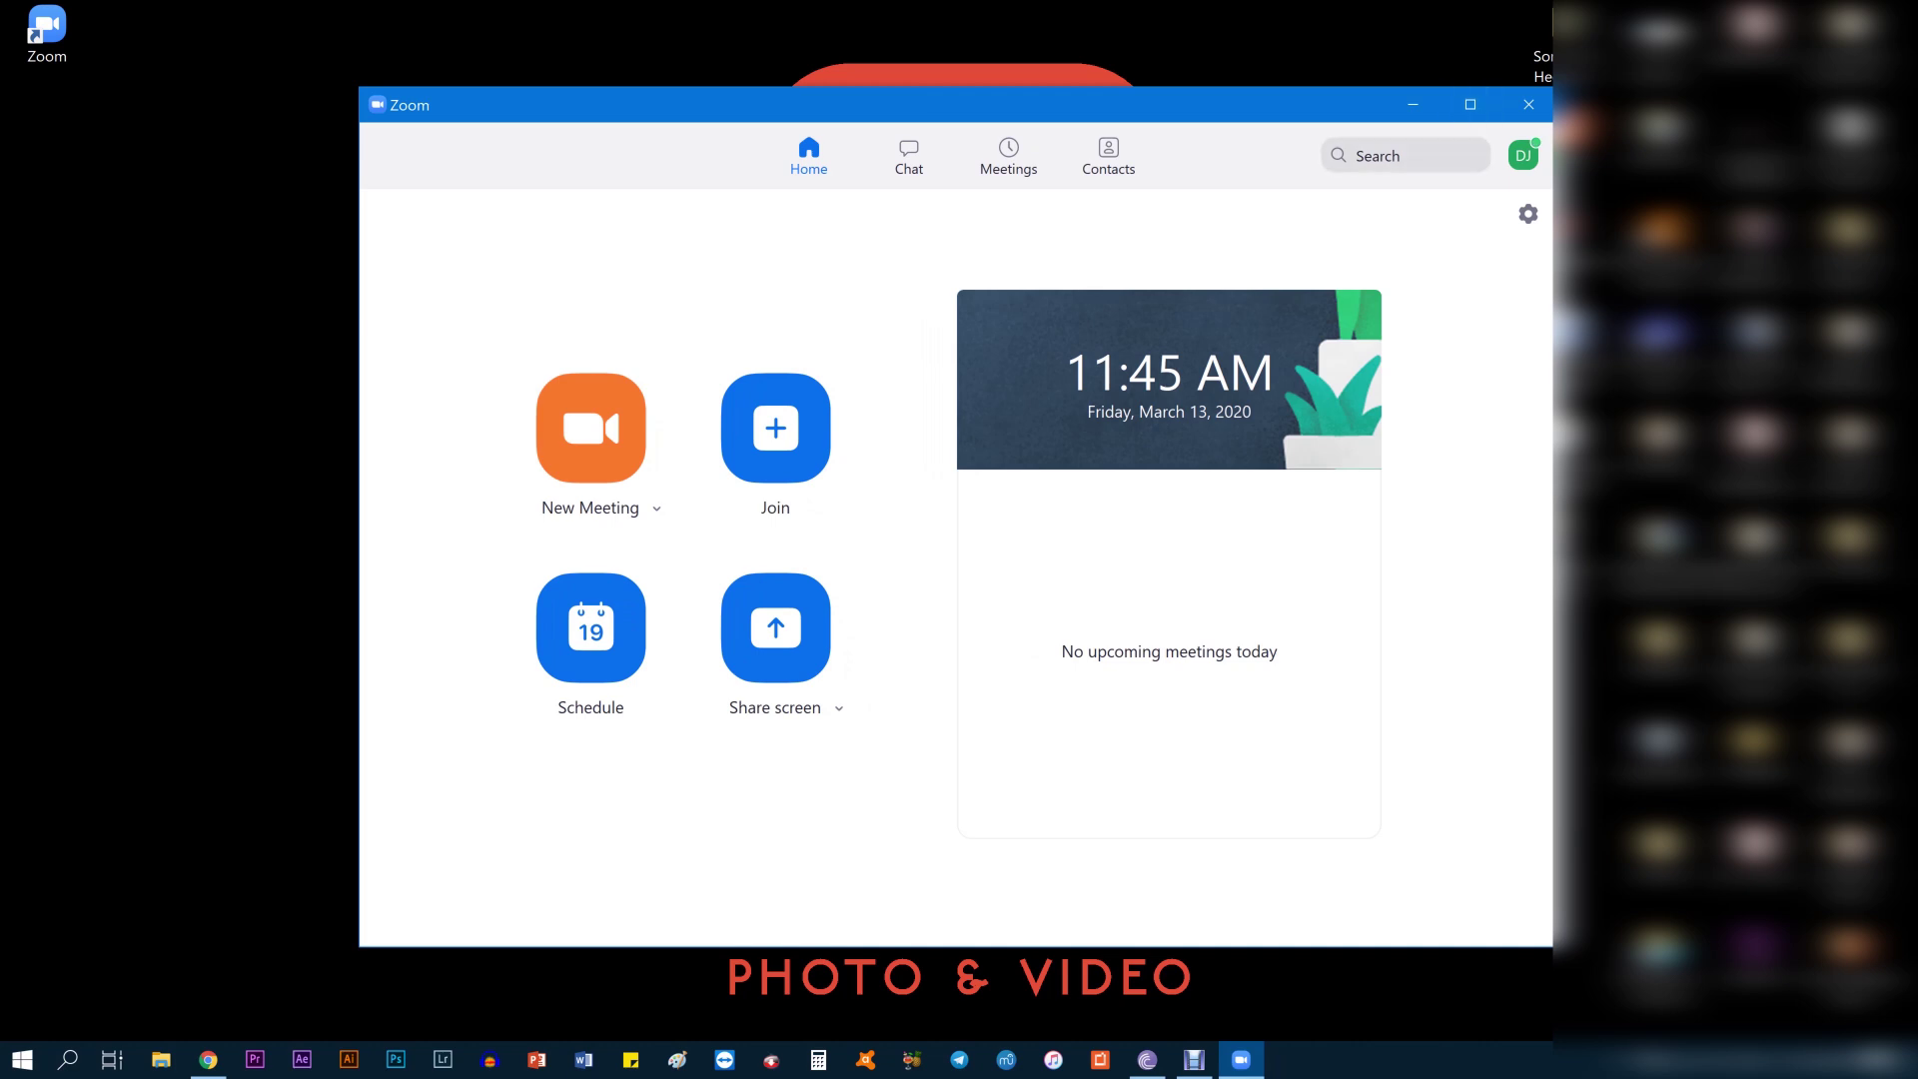
# Step: Maximize Zoom and look through the Chat, Meetings, Contacts and Home sections
pyautogui.click(1469, 104)
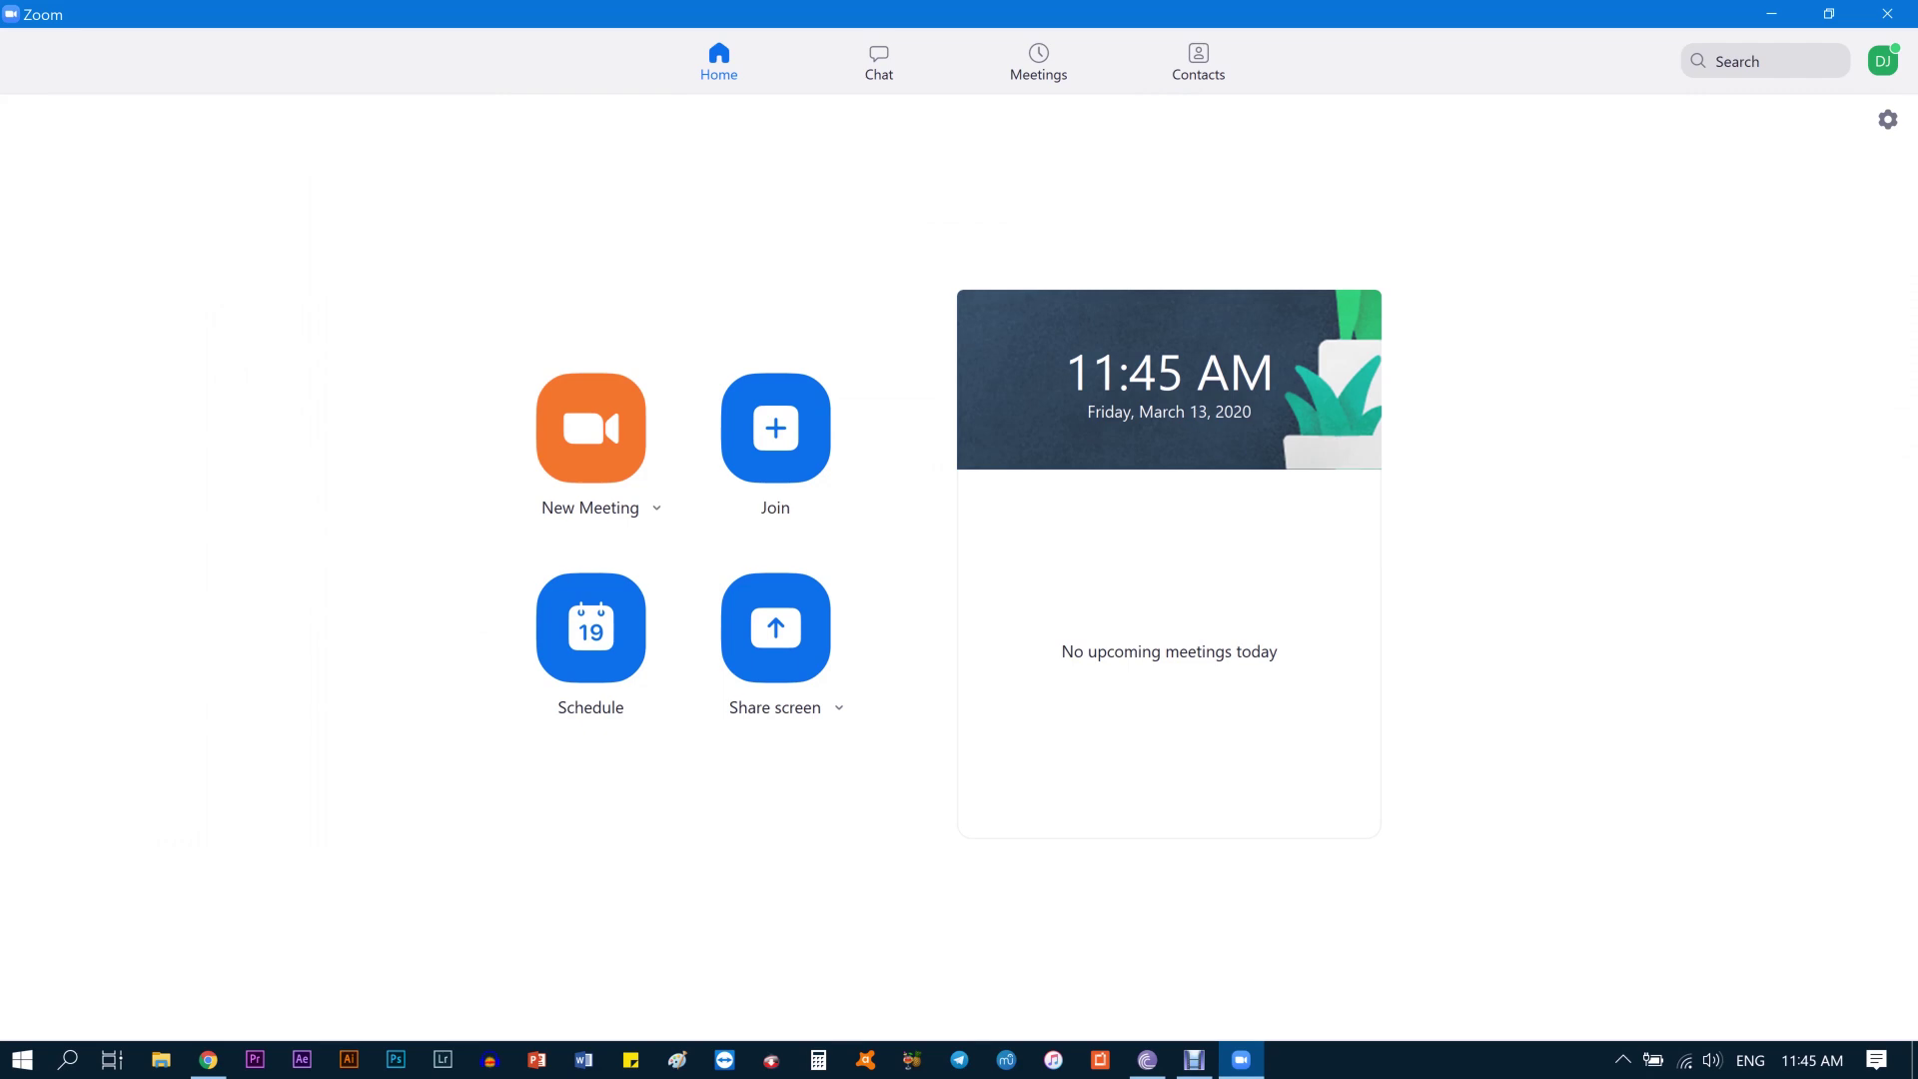
pyautogui.click(879, 59)
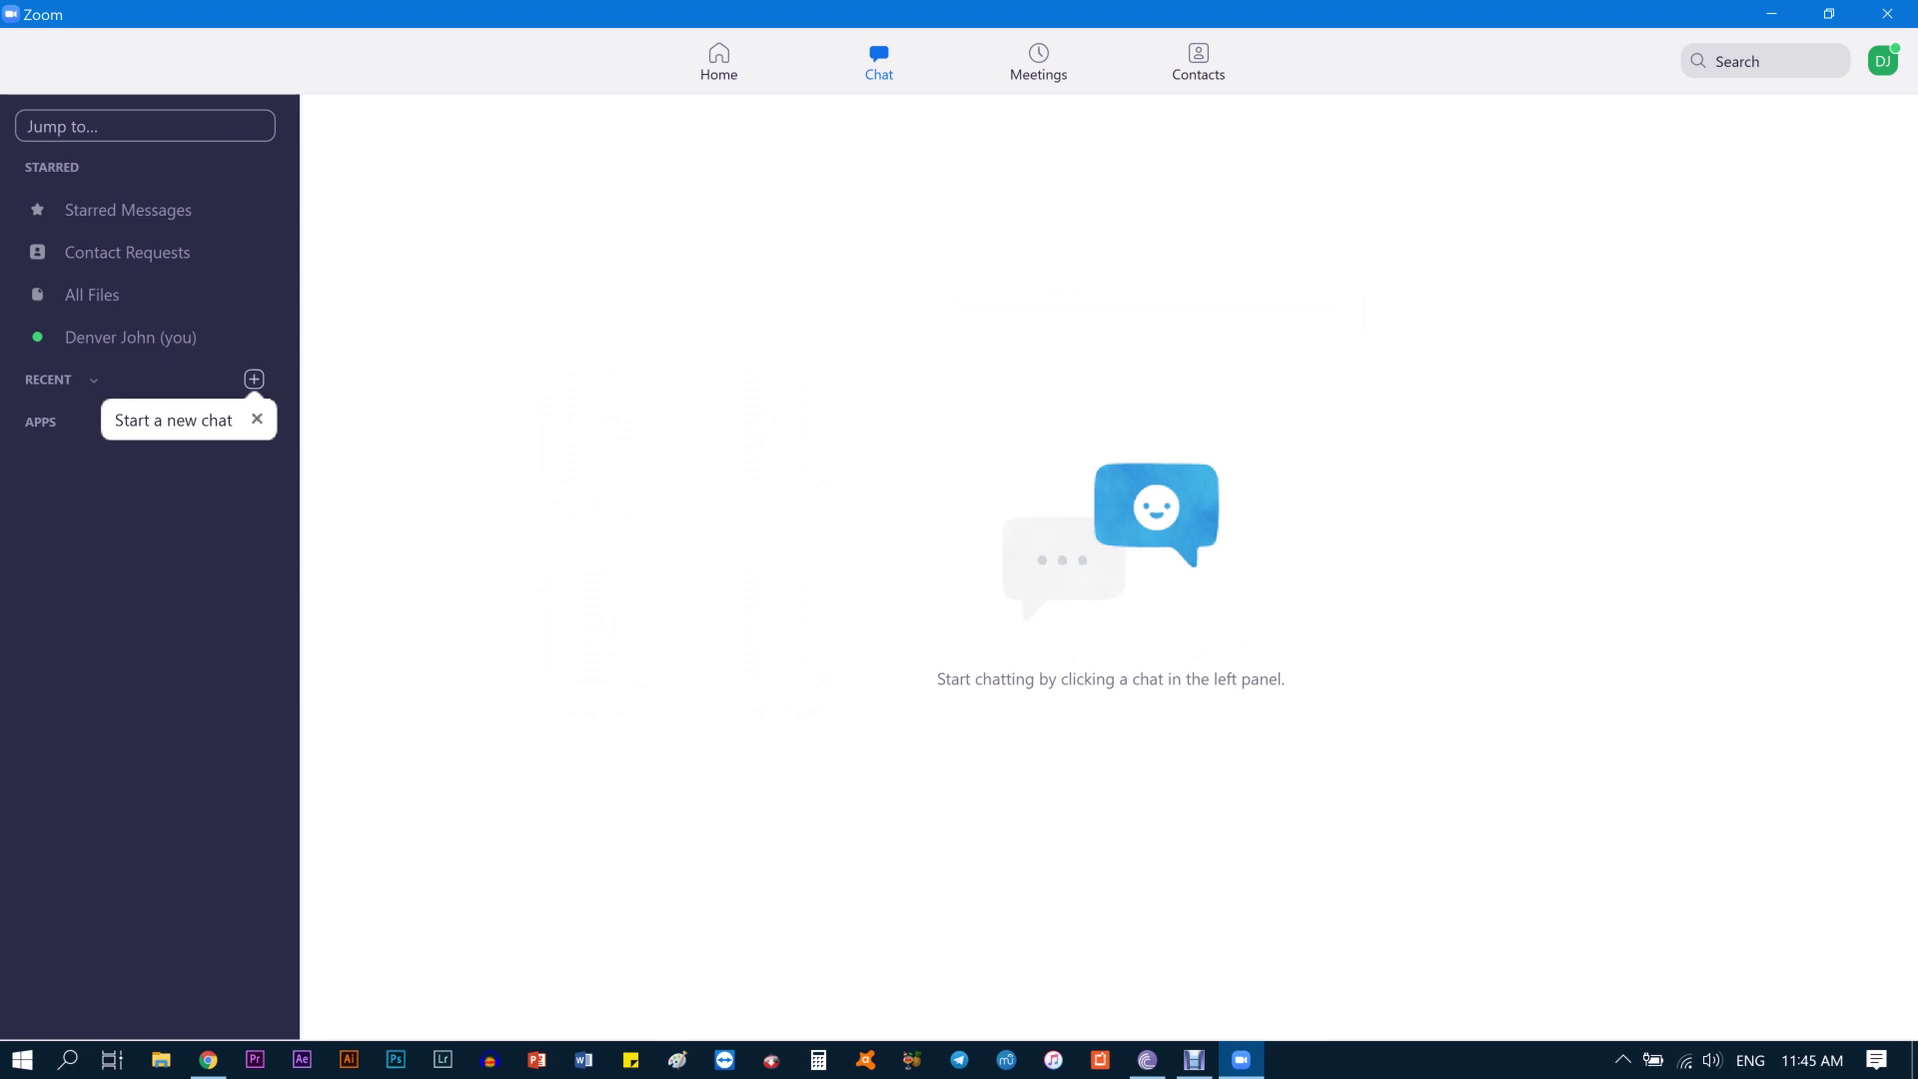
pyautogui.click(1039, 60)
pyautogui.click(1198, 60)
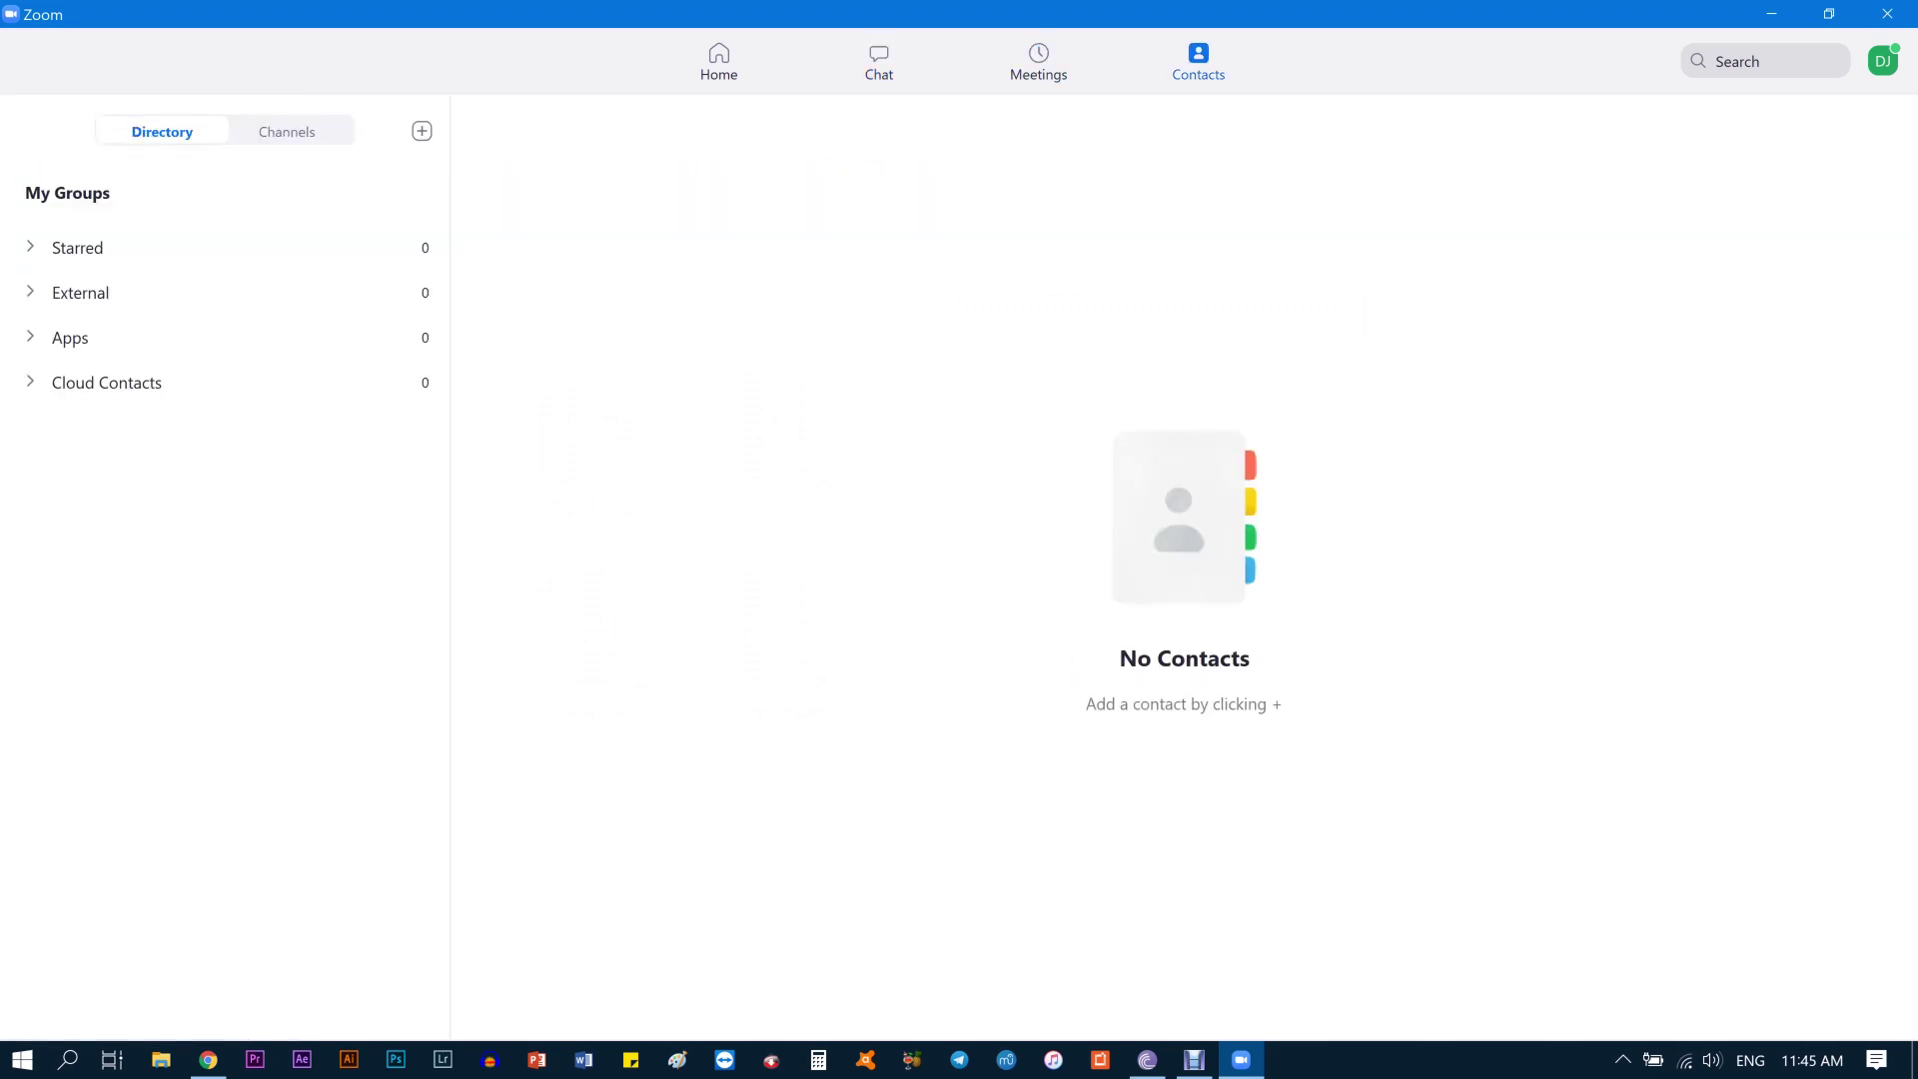
pyautogui.click(719, 60)
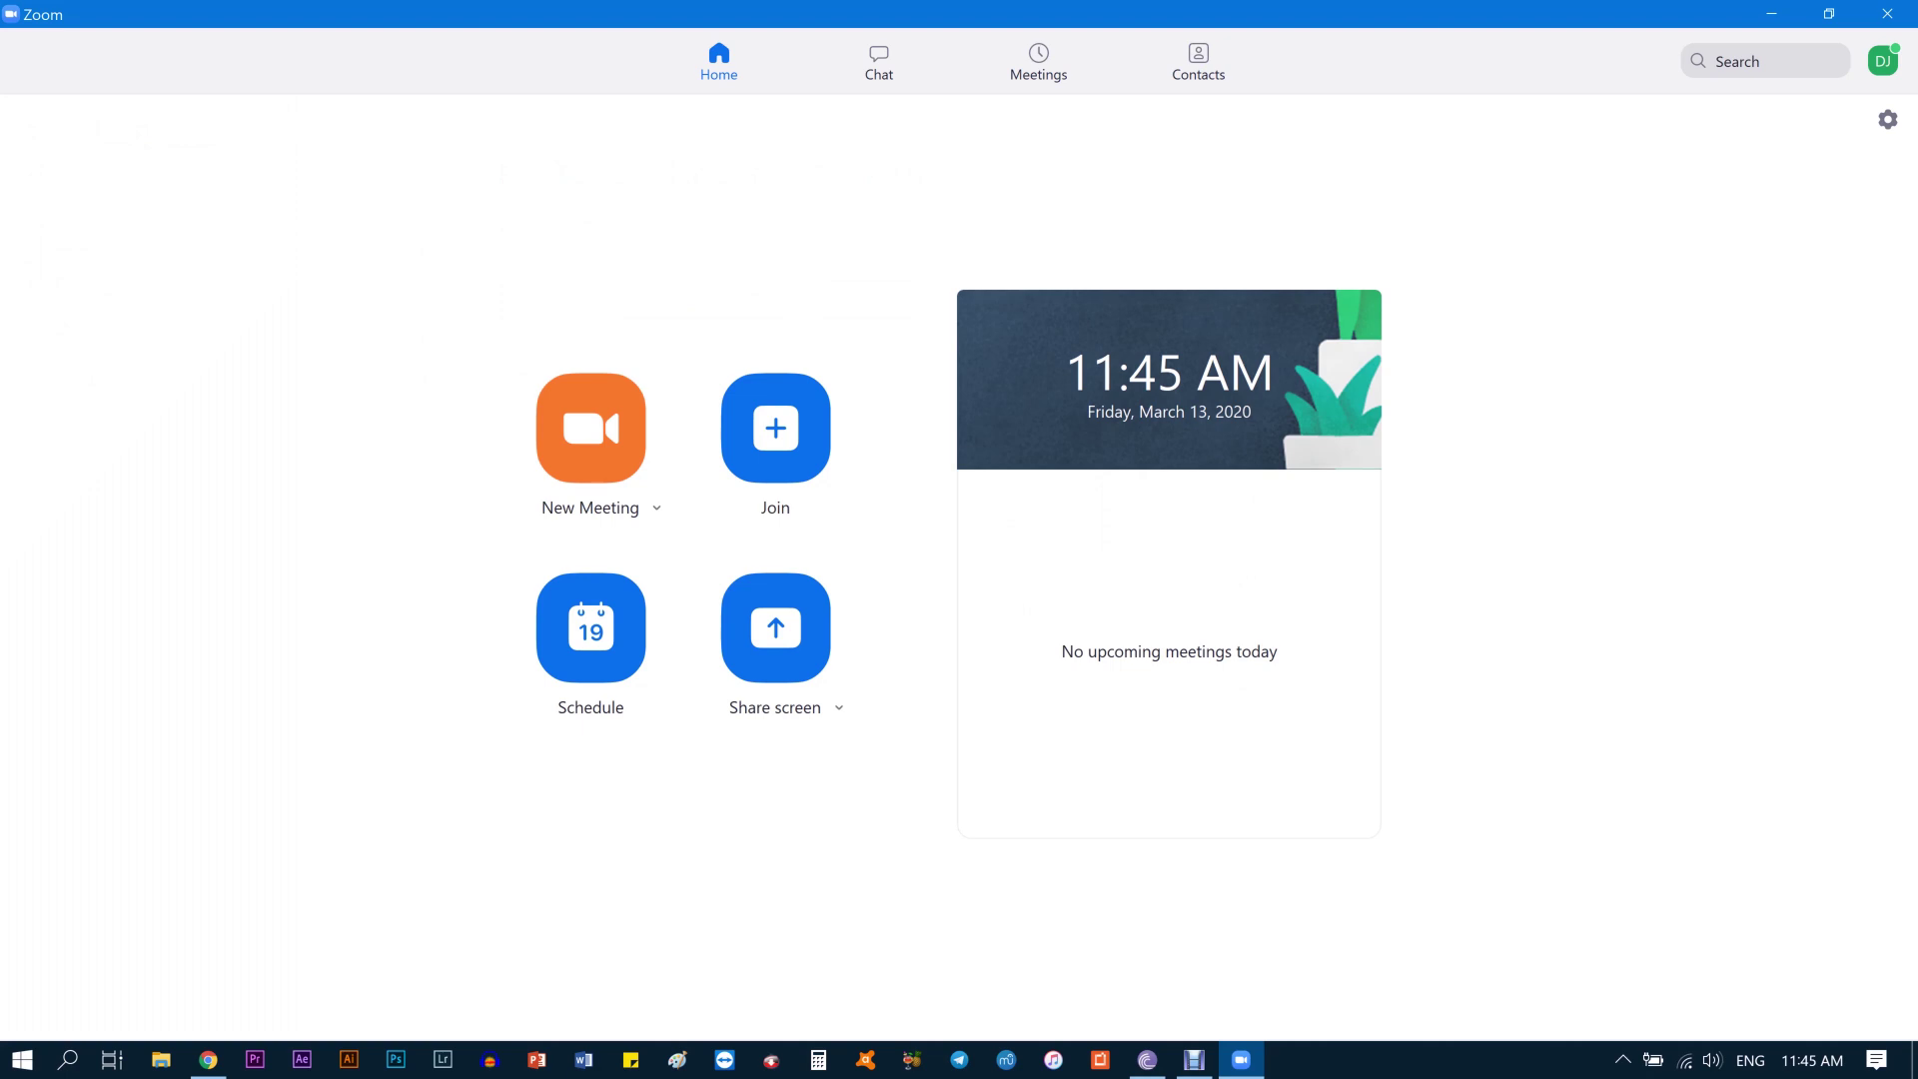
# Step: Open Contact Requests in Chat and close its options menu unchanged
pyautogui.click(879, 60)
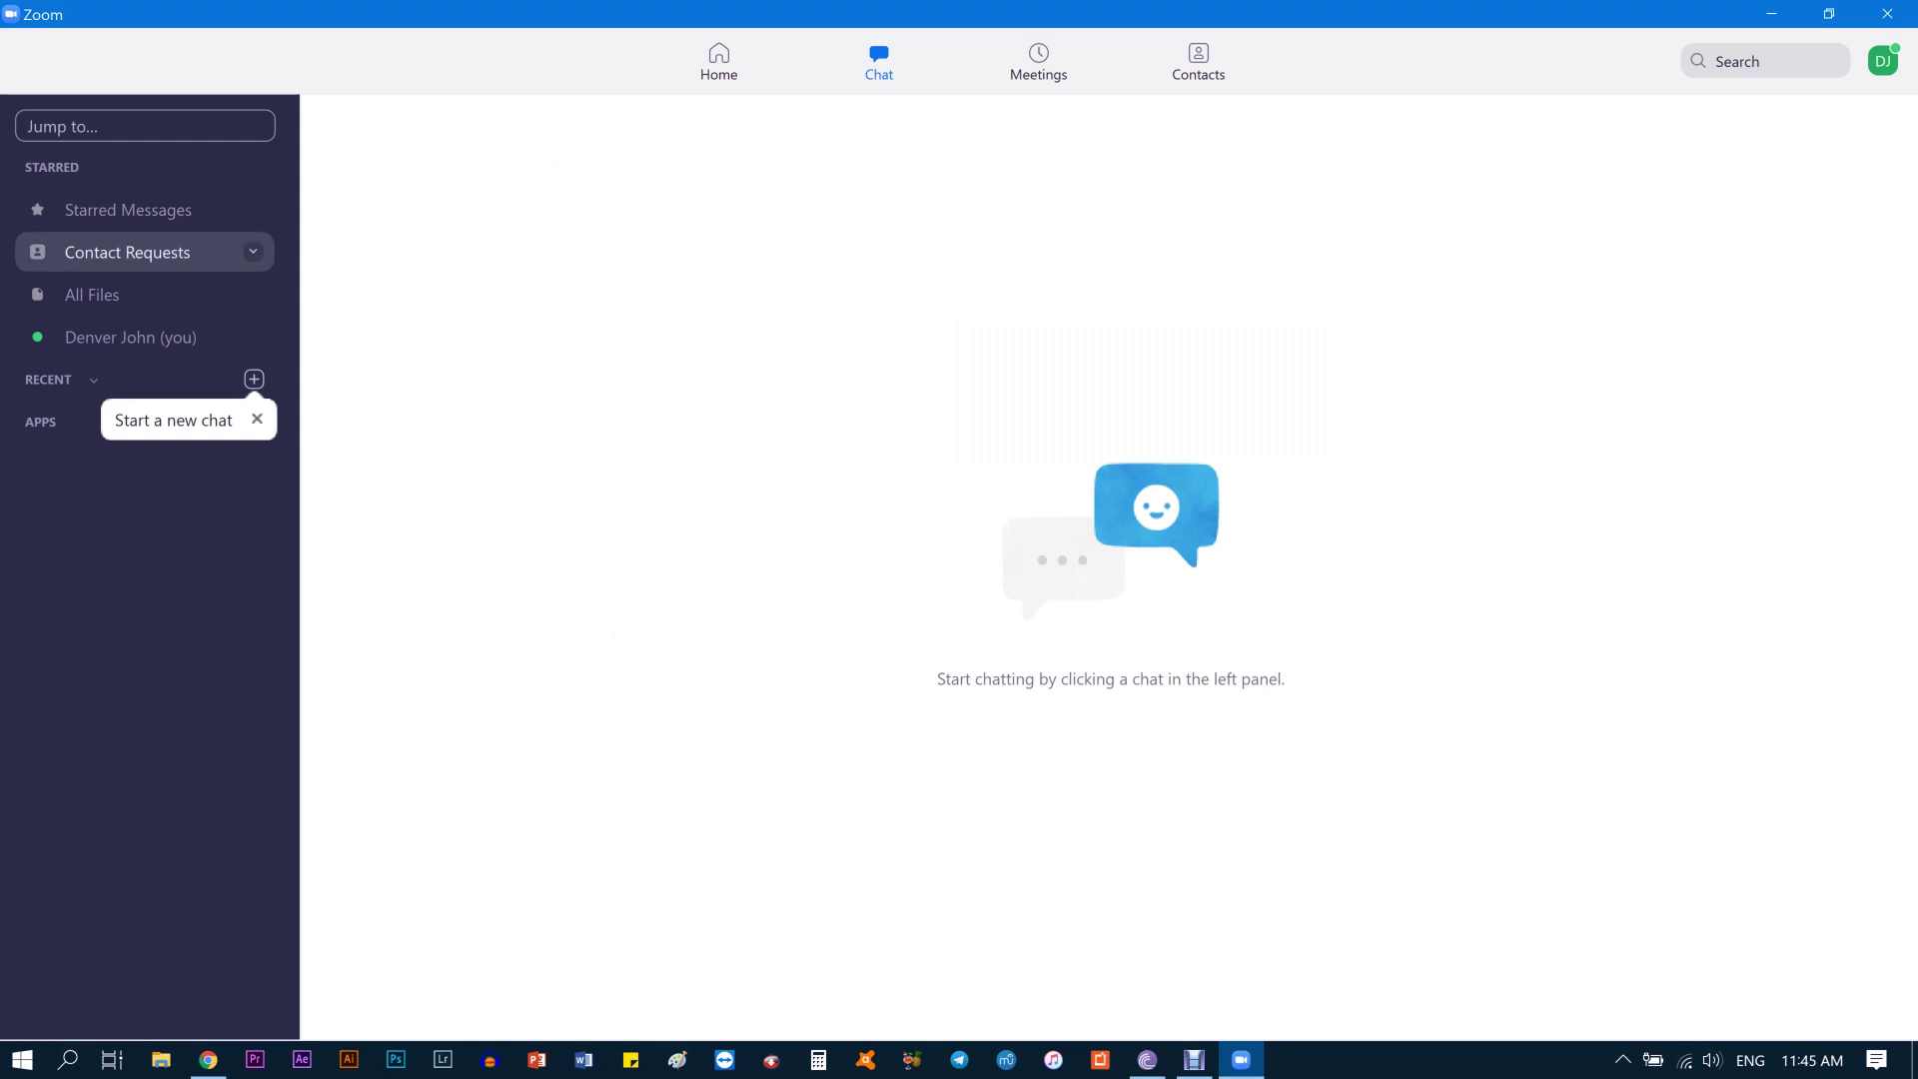
pyautogui.click(127, 252)
pyautogui.click(253, 251)
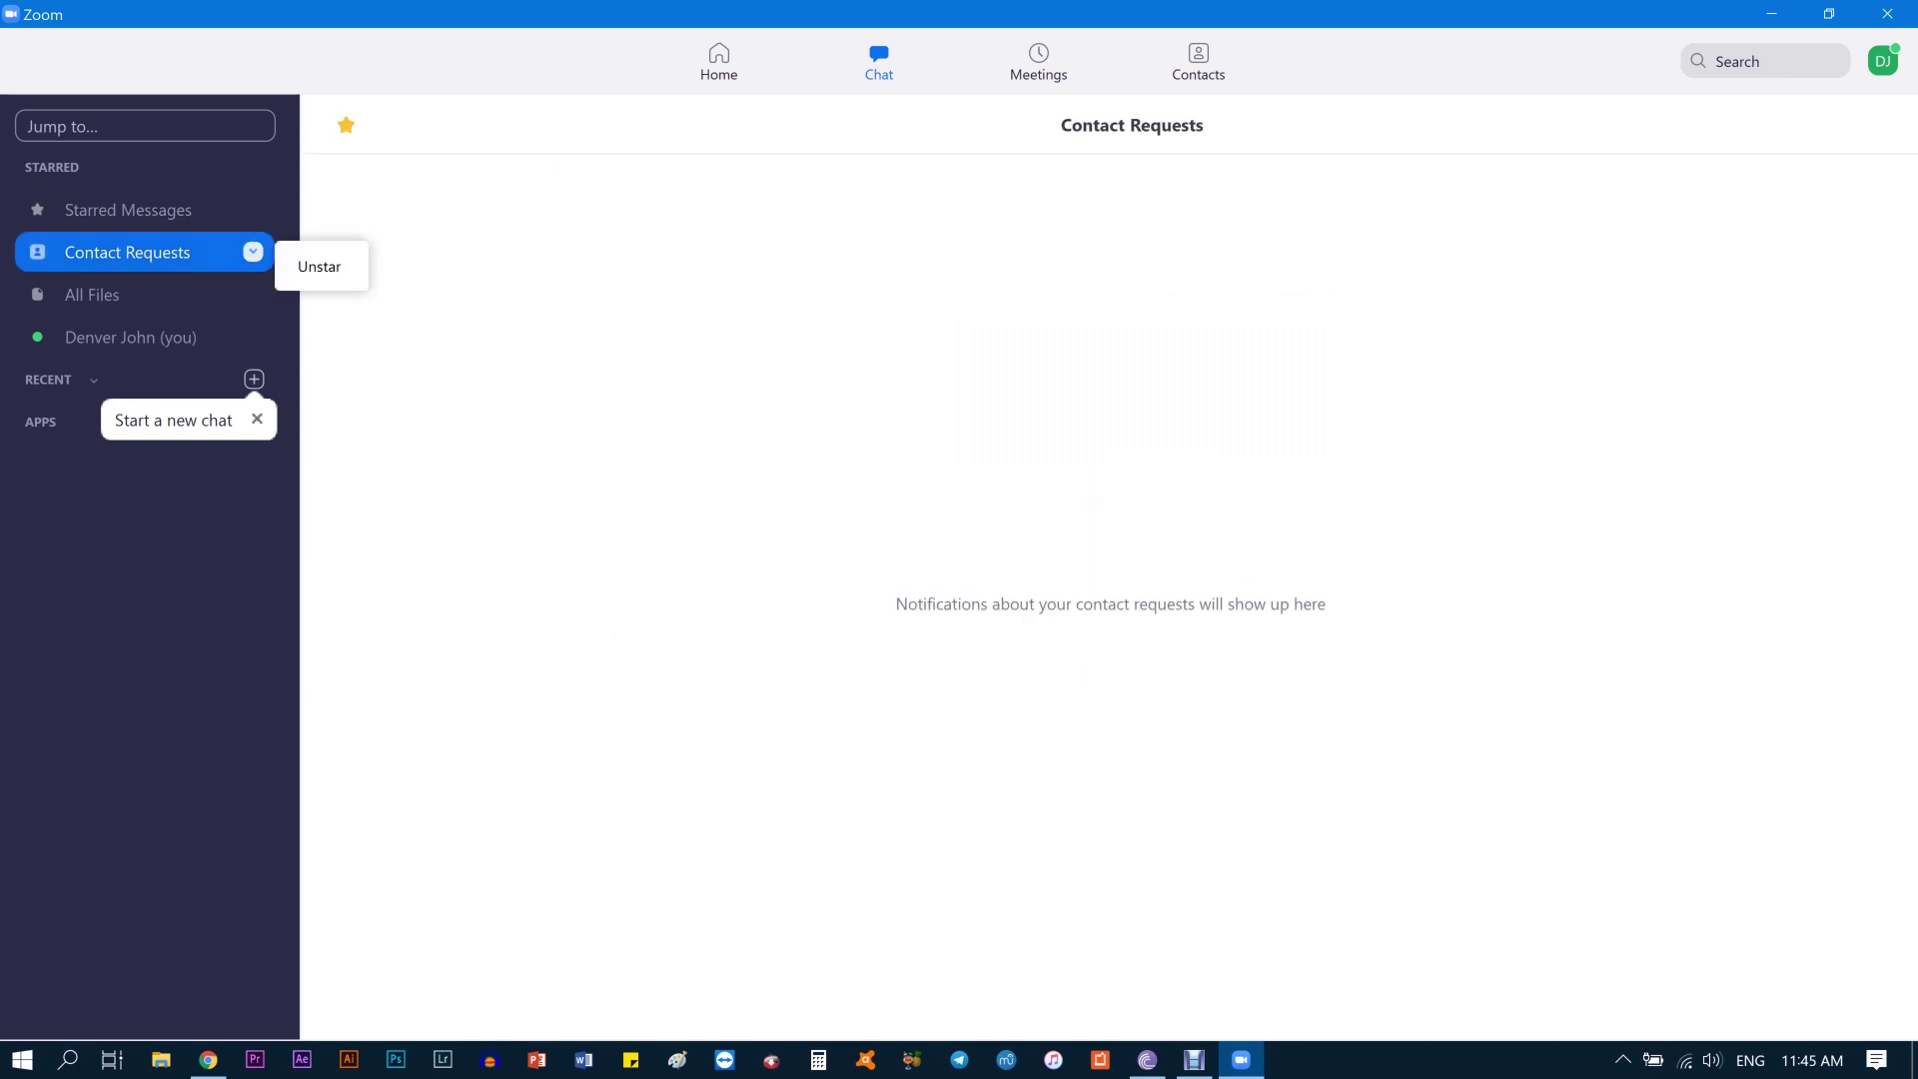
pyautogui.press('Escape')
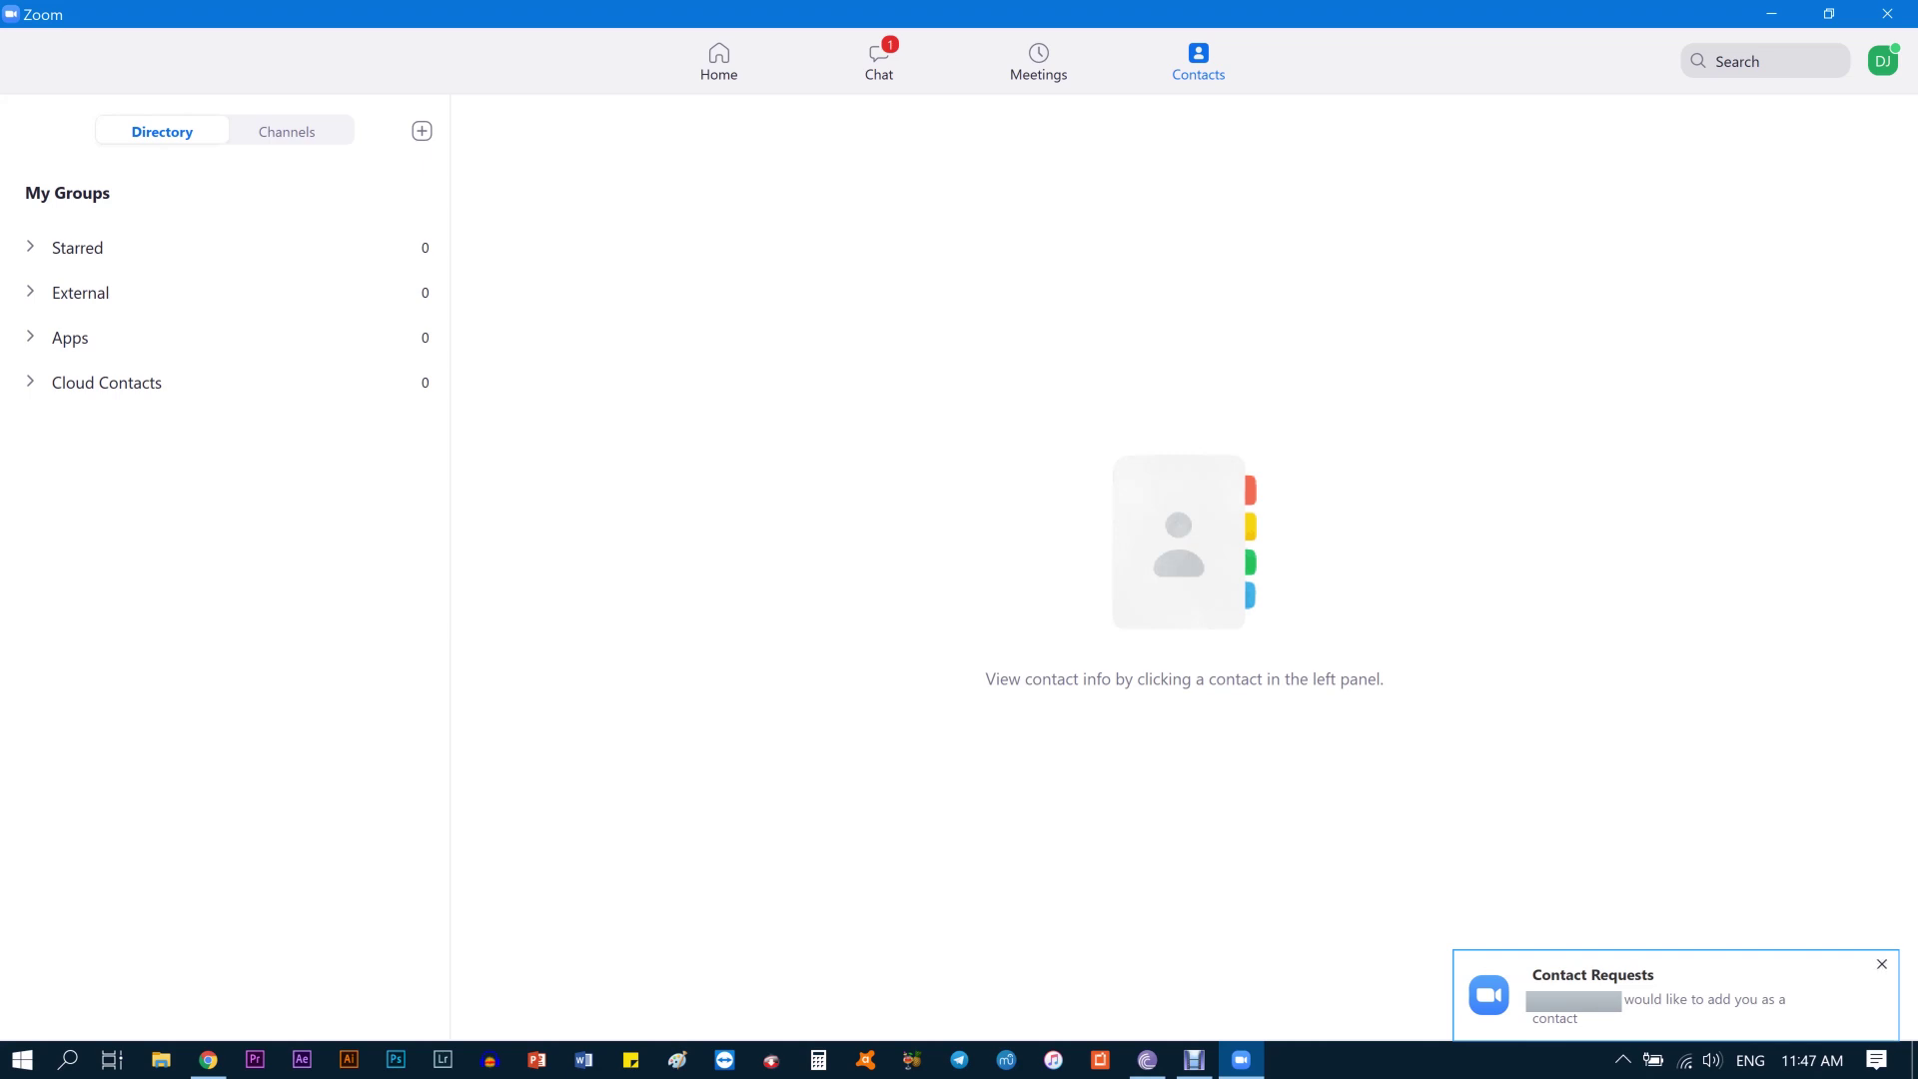
# Step: Open the Contact Requests notification and accept the pending request from the new contact
pyautogui.click(1659, 989)
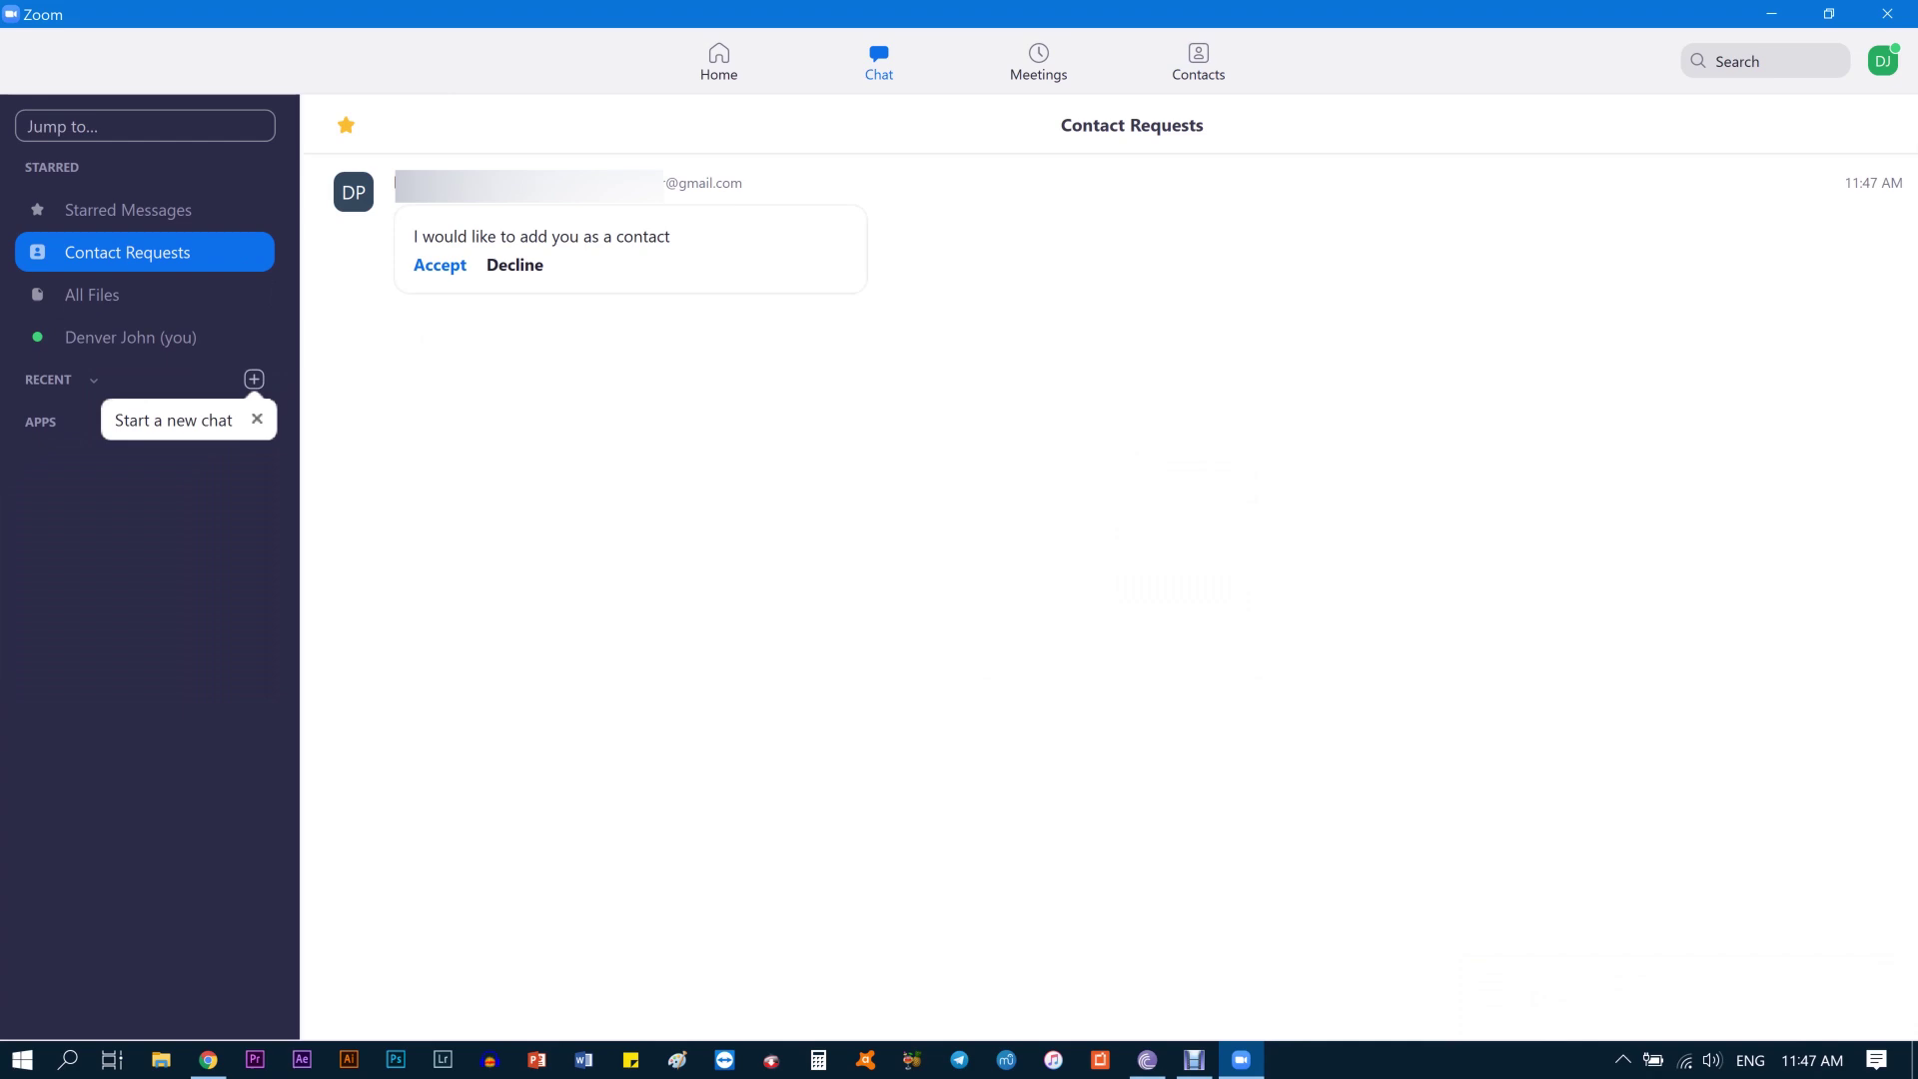
pyautogui.click(440, 265)
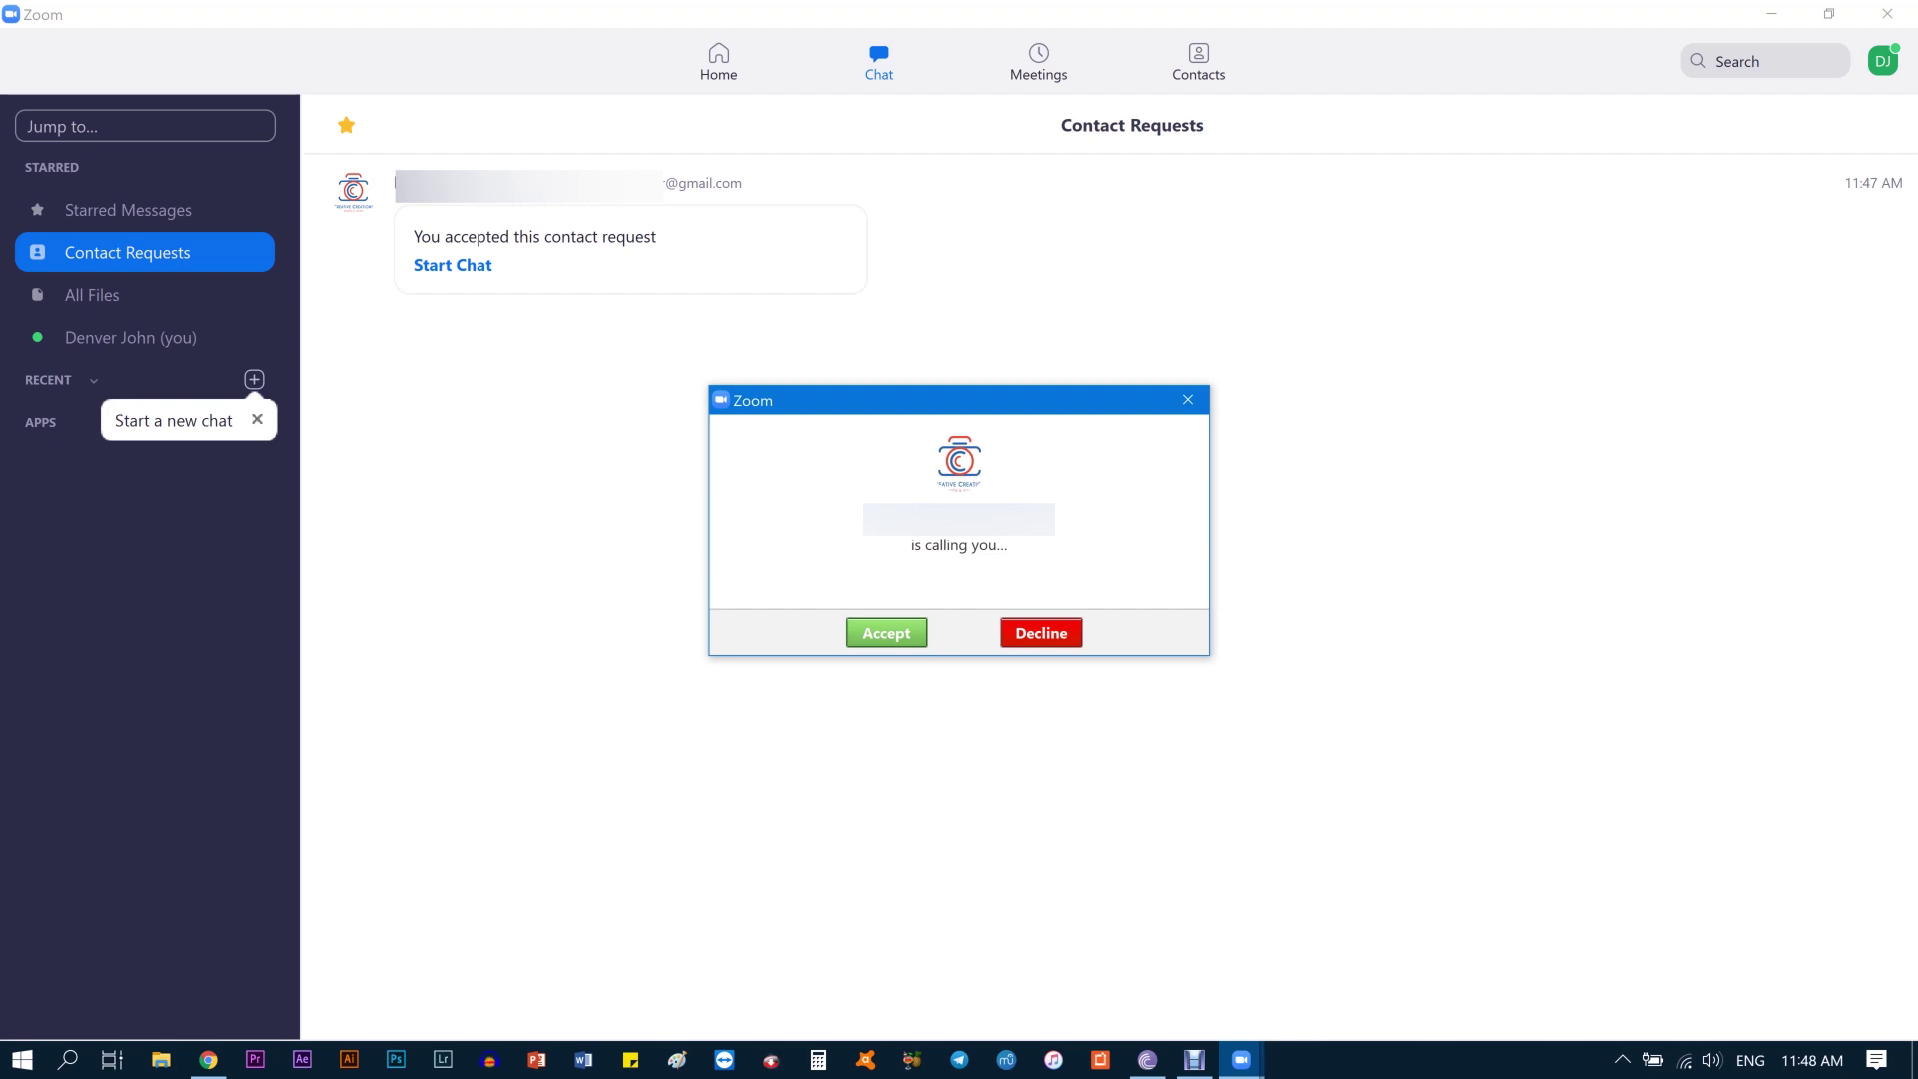
# Step: Answer the incoming call, join with video and computer audio, then turn the camera off and back on
pyautogui.press('Return')
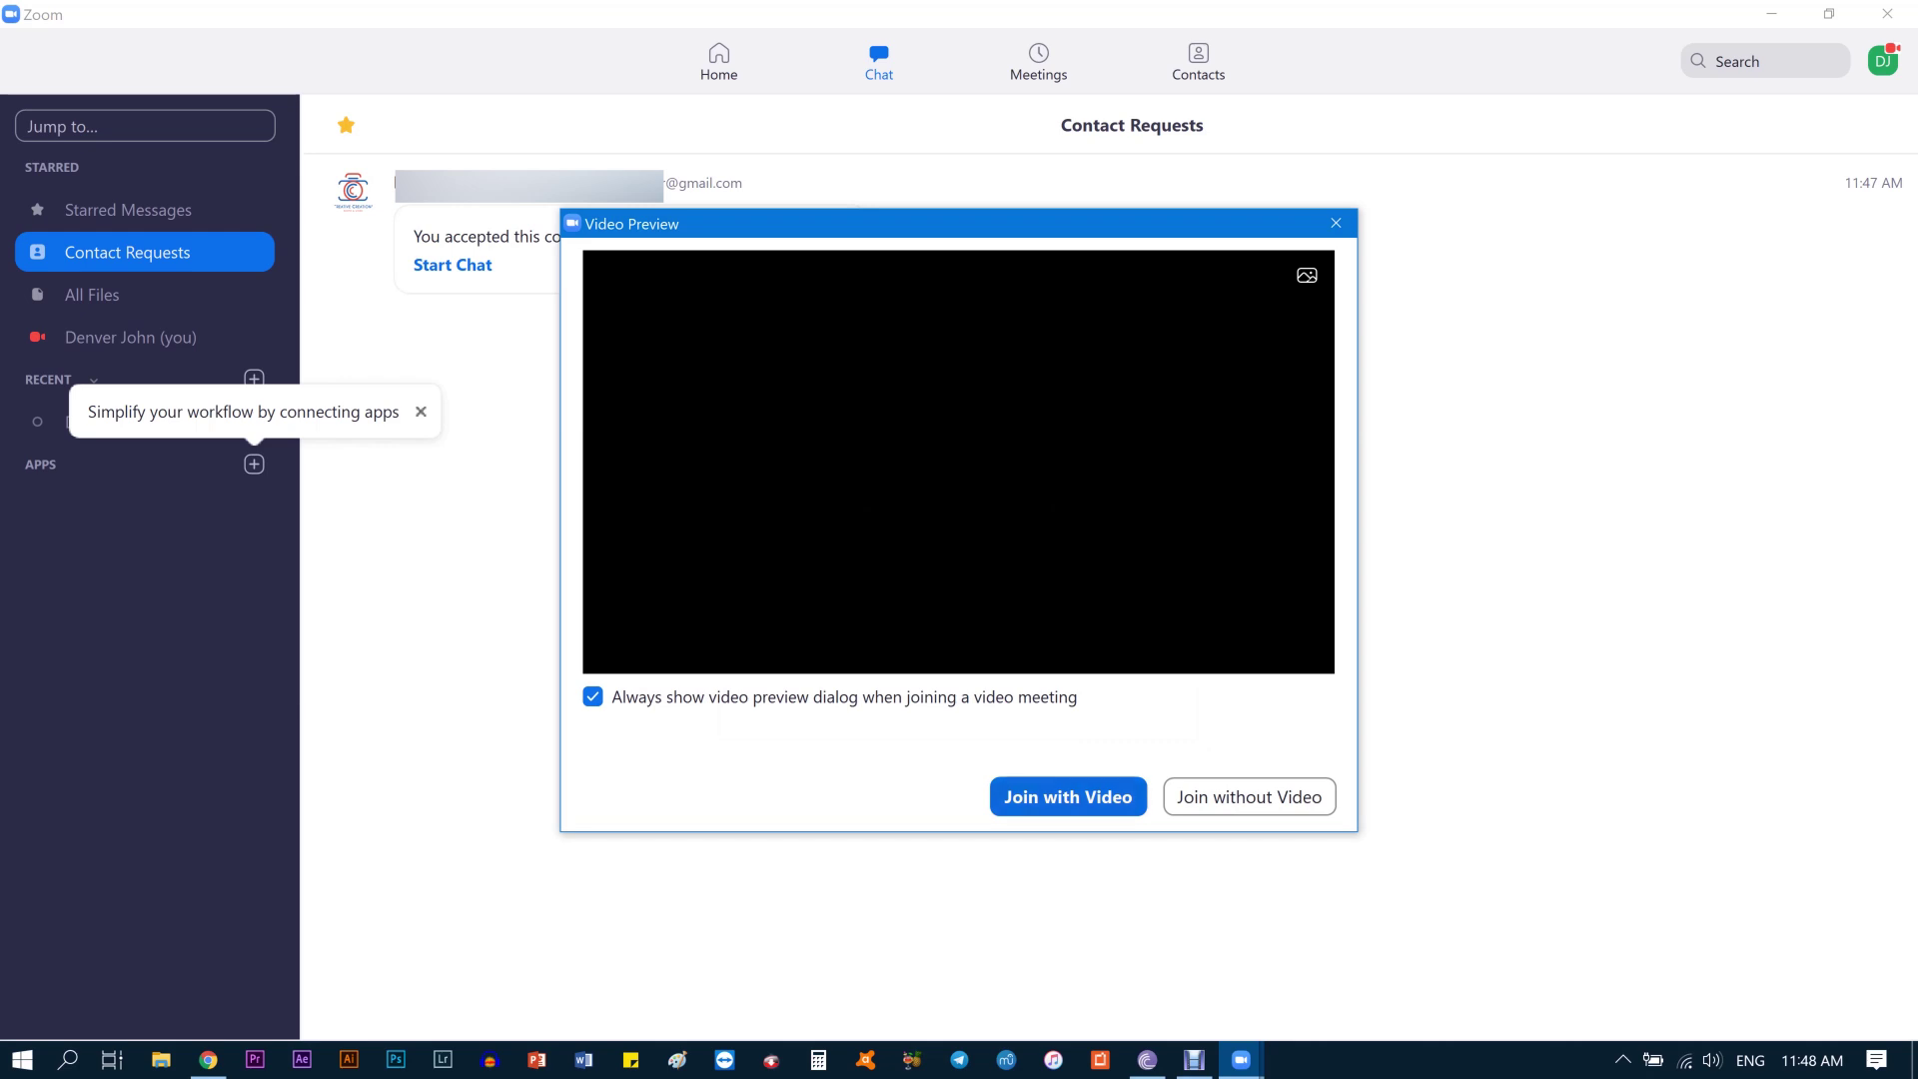
pyautogui.press('Return')
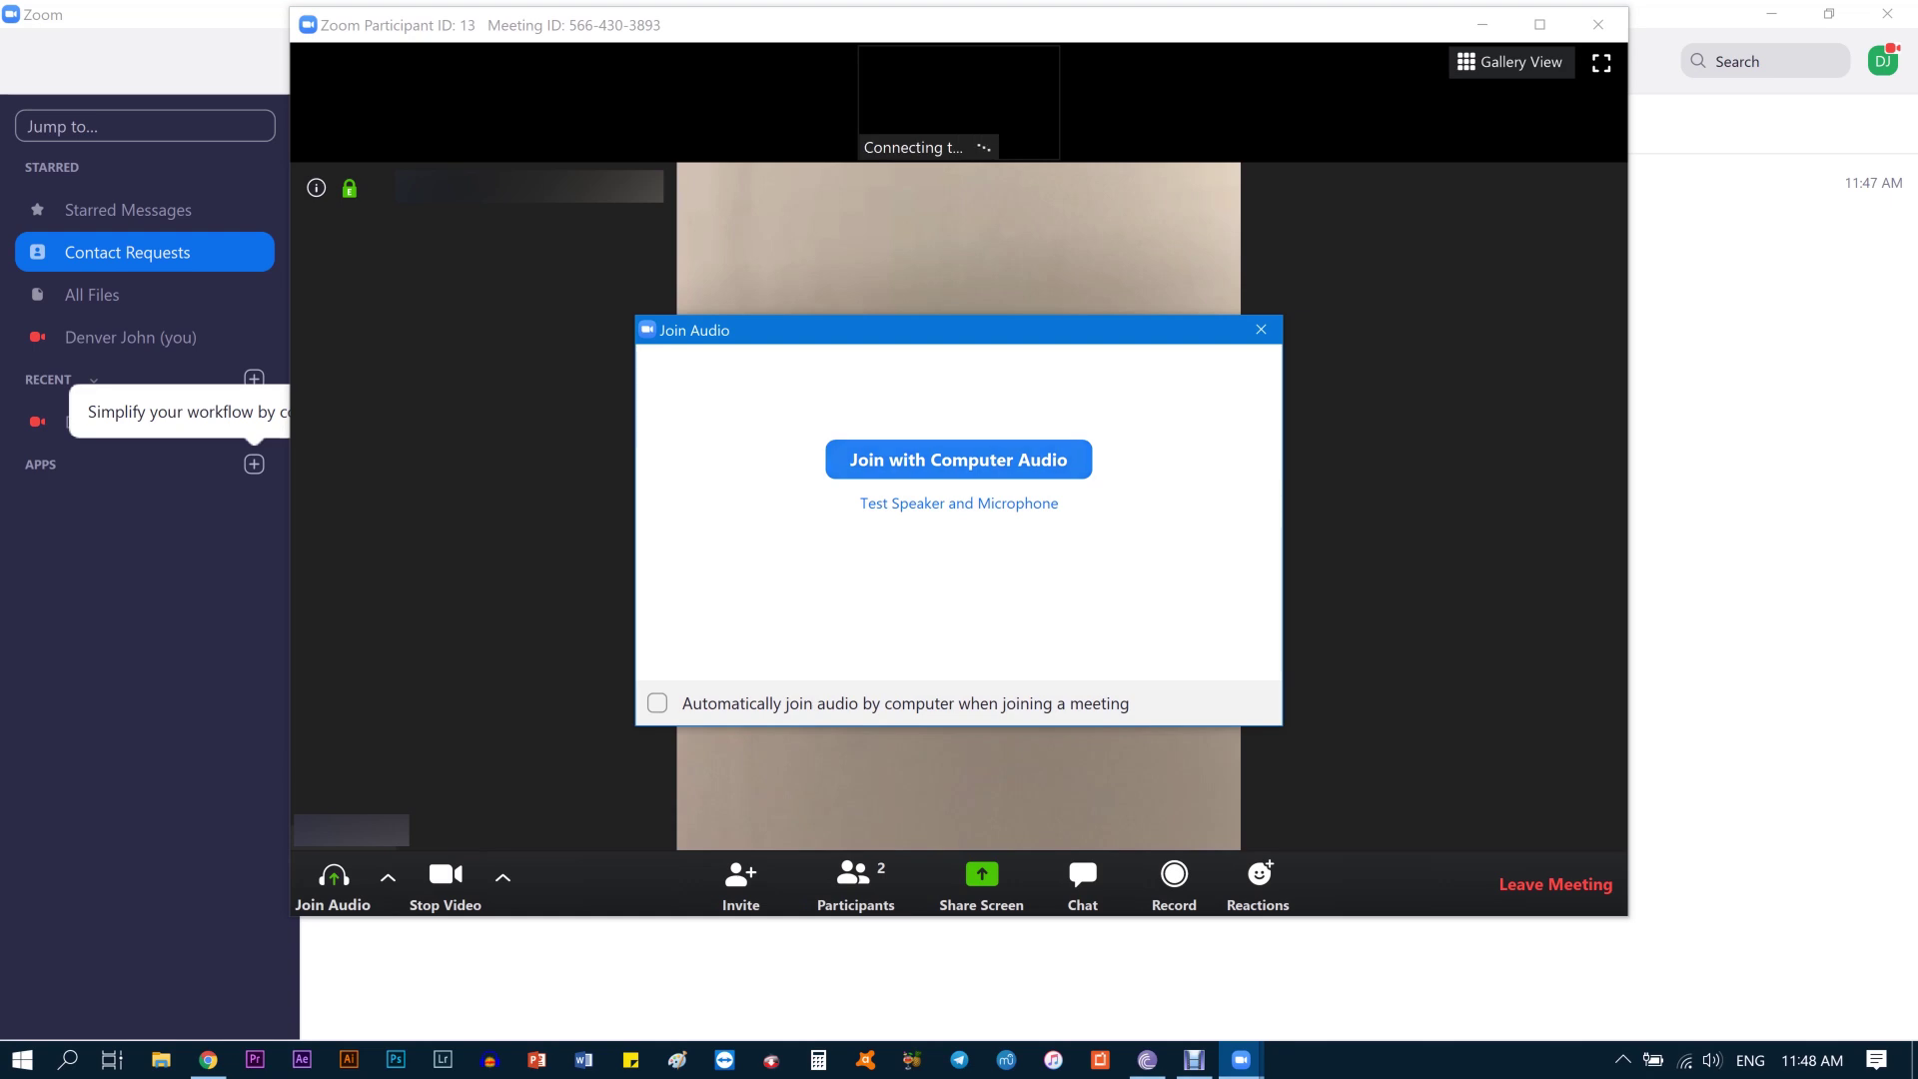
pyautogui.press('Return')
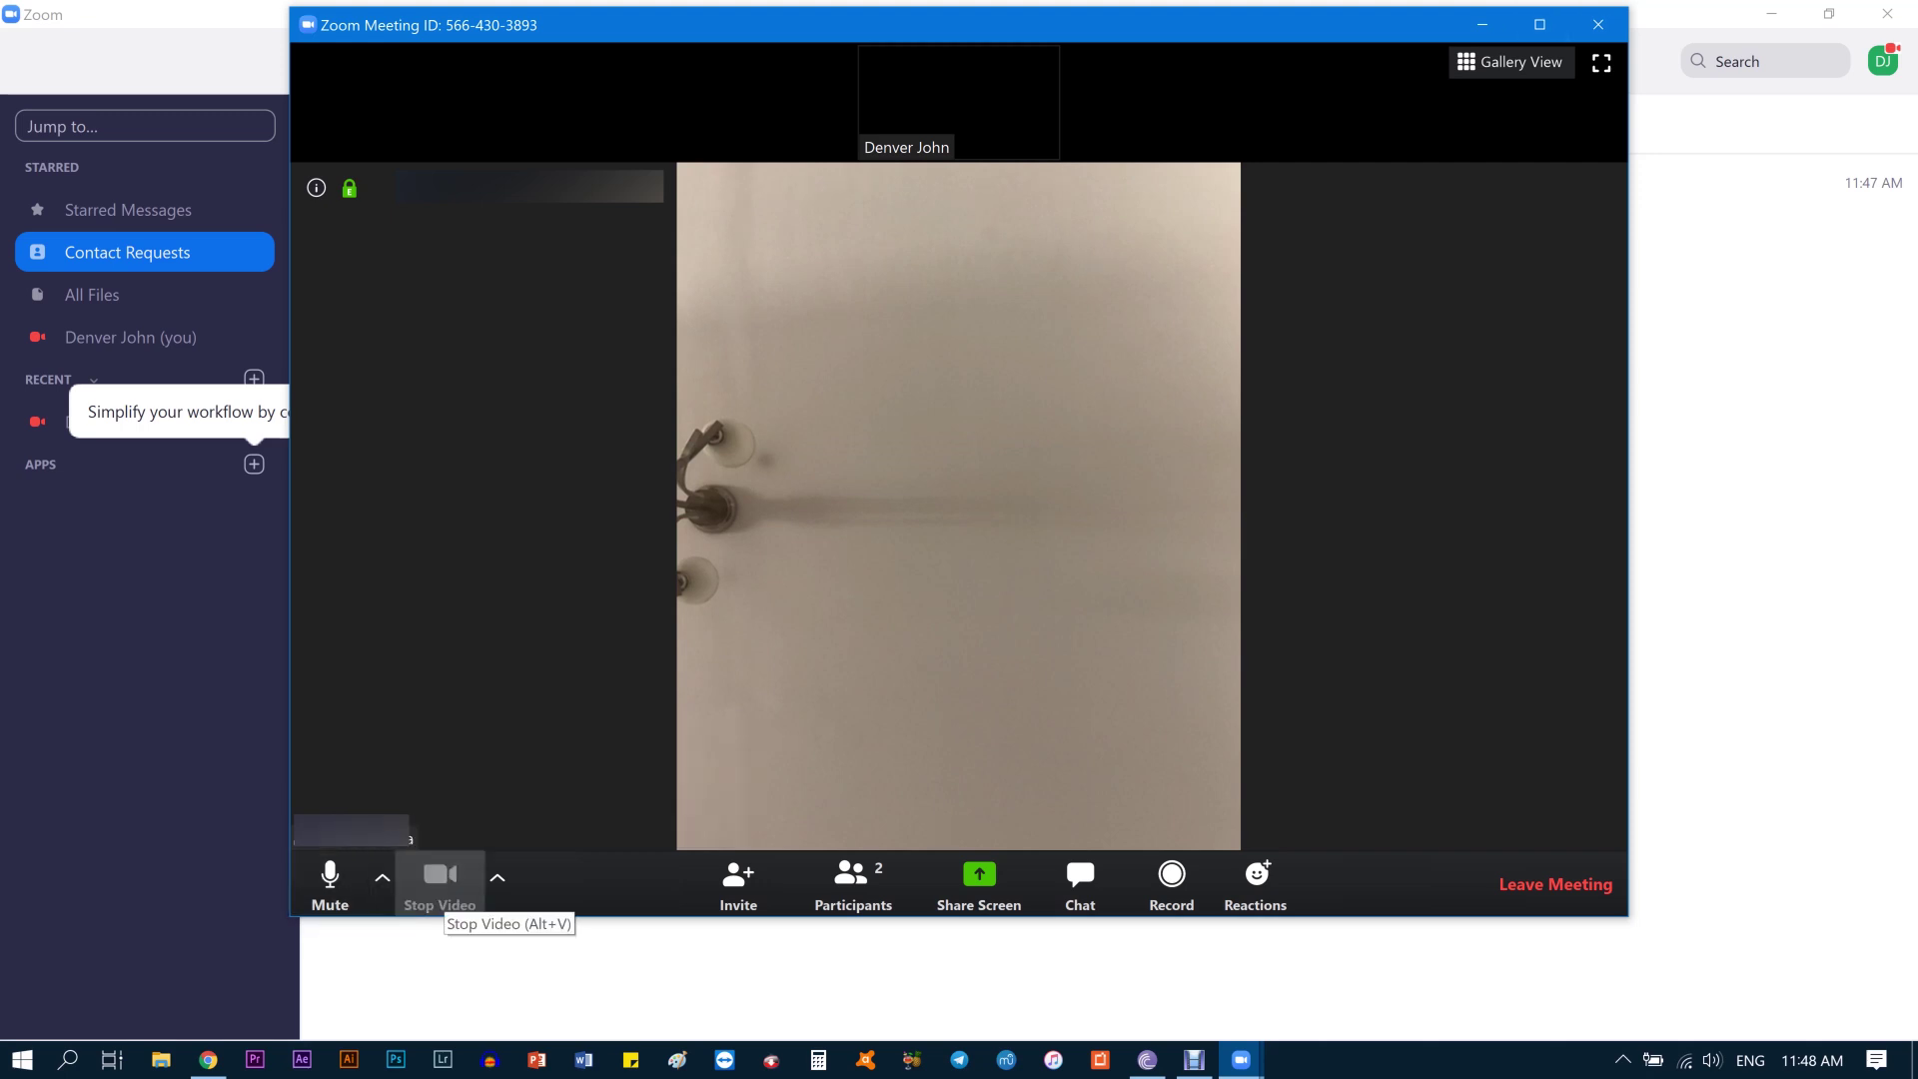
pyautogui.click(439, 877)
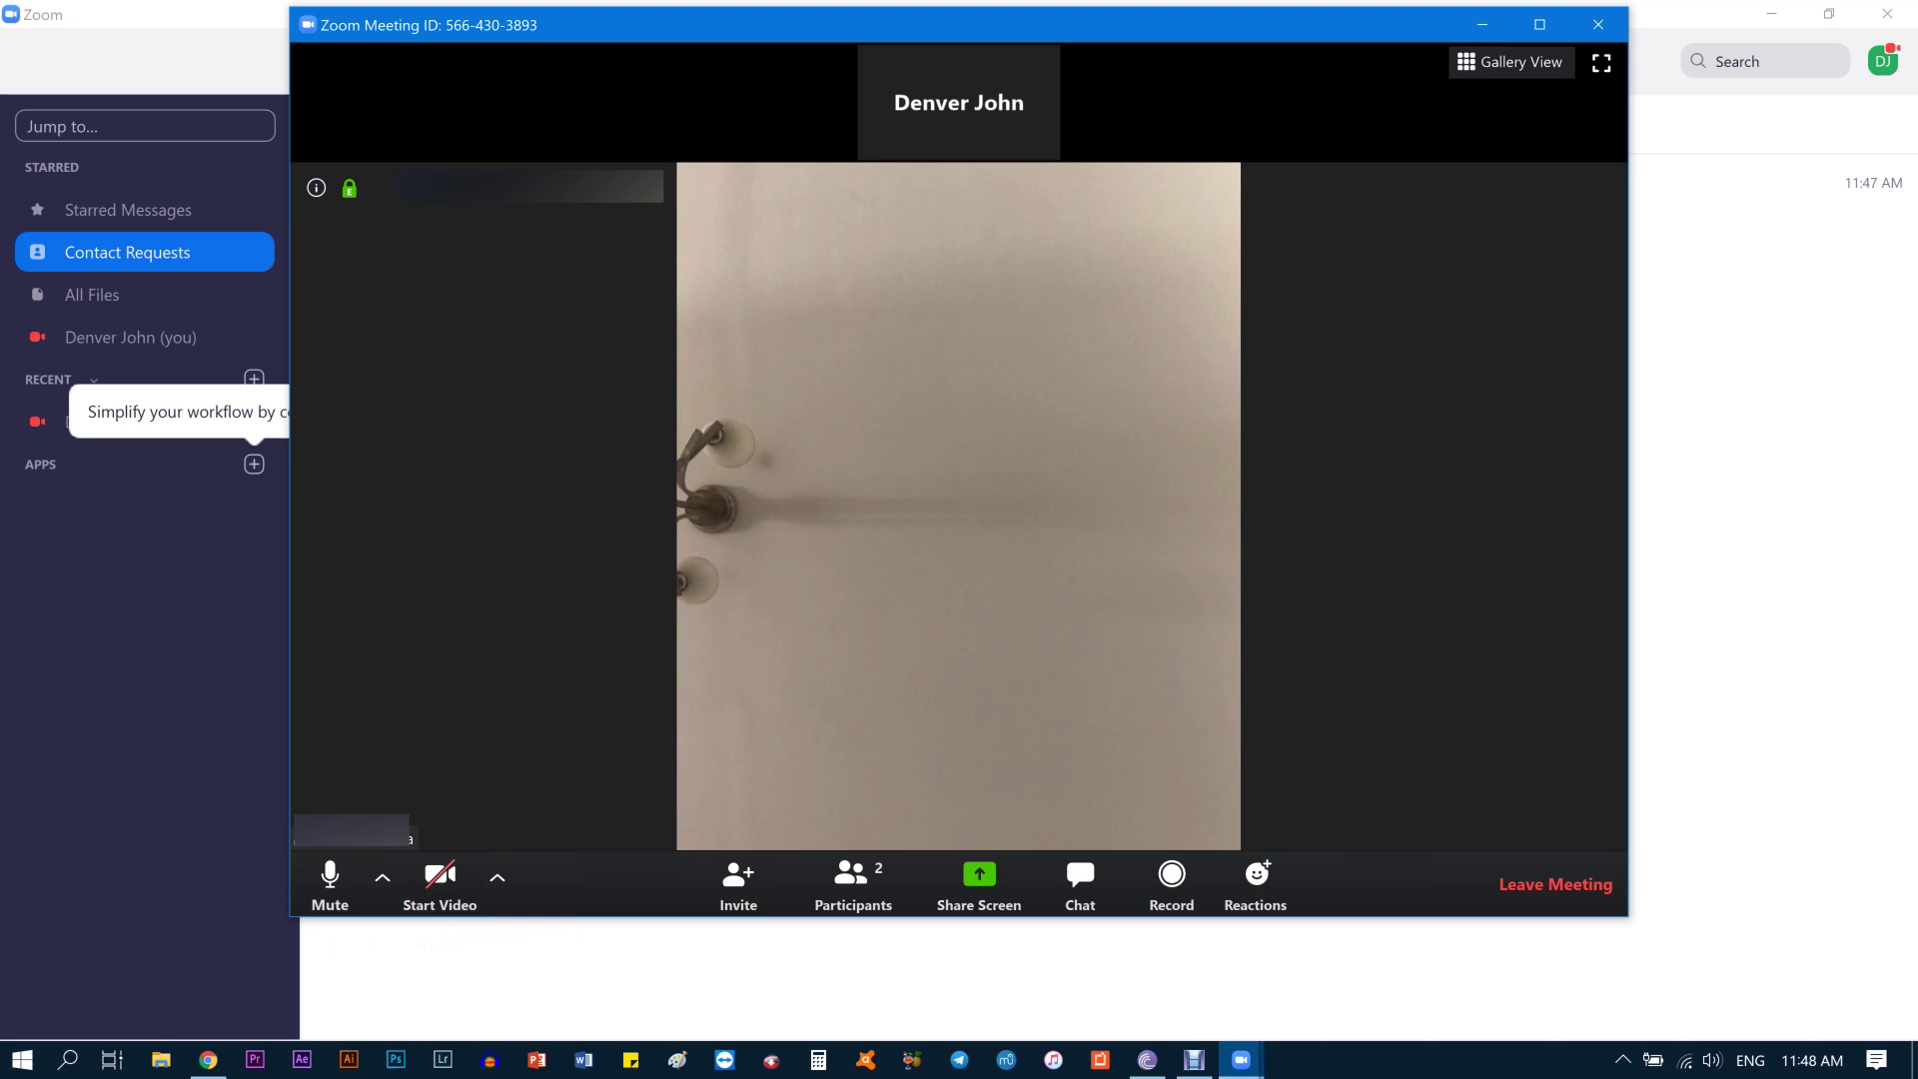
pyautogui.click(440, 877)
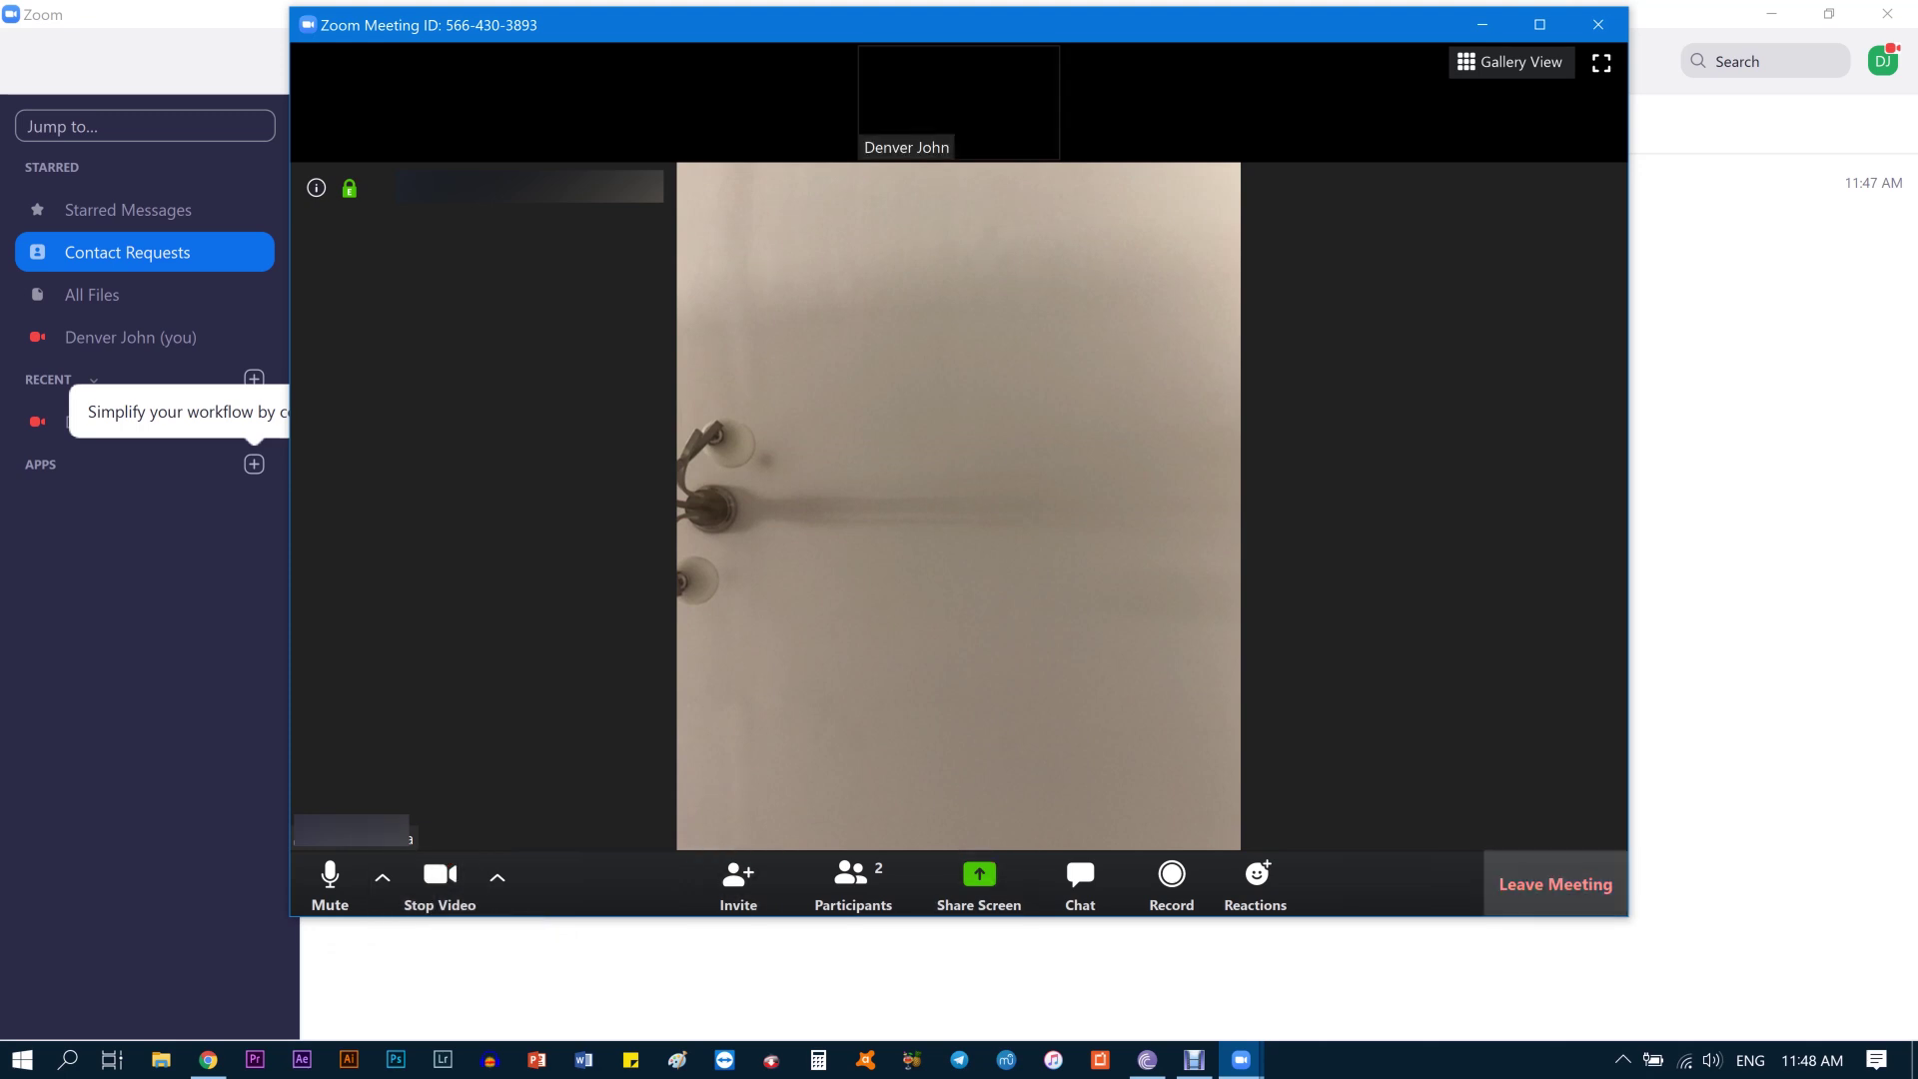
# Step: Leave the meeting and confirm Leave Meeting in the confirmation dialog
pyautogui.click(1555, 884)
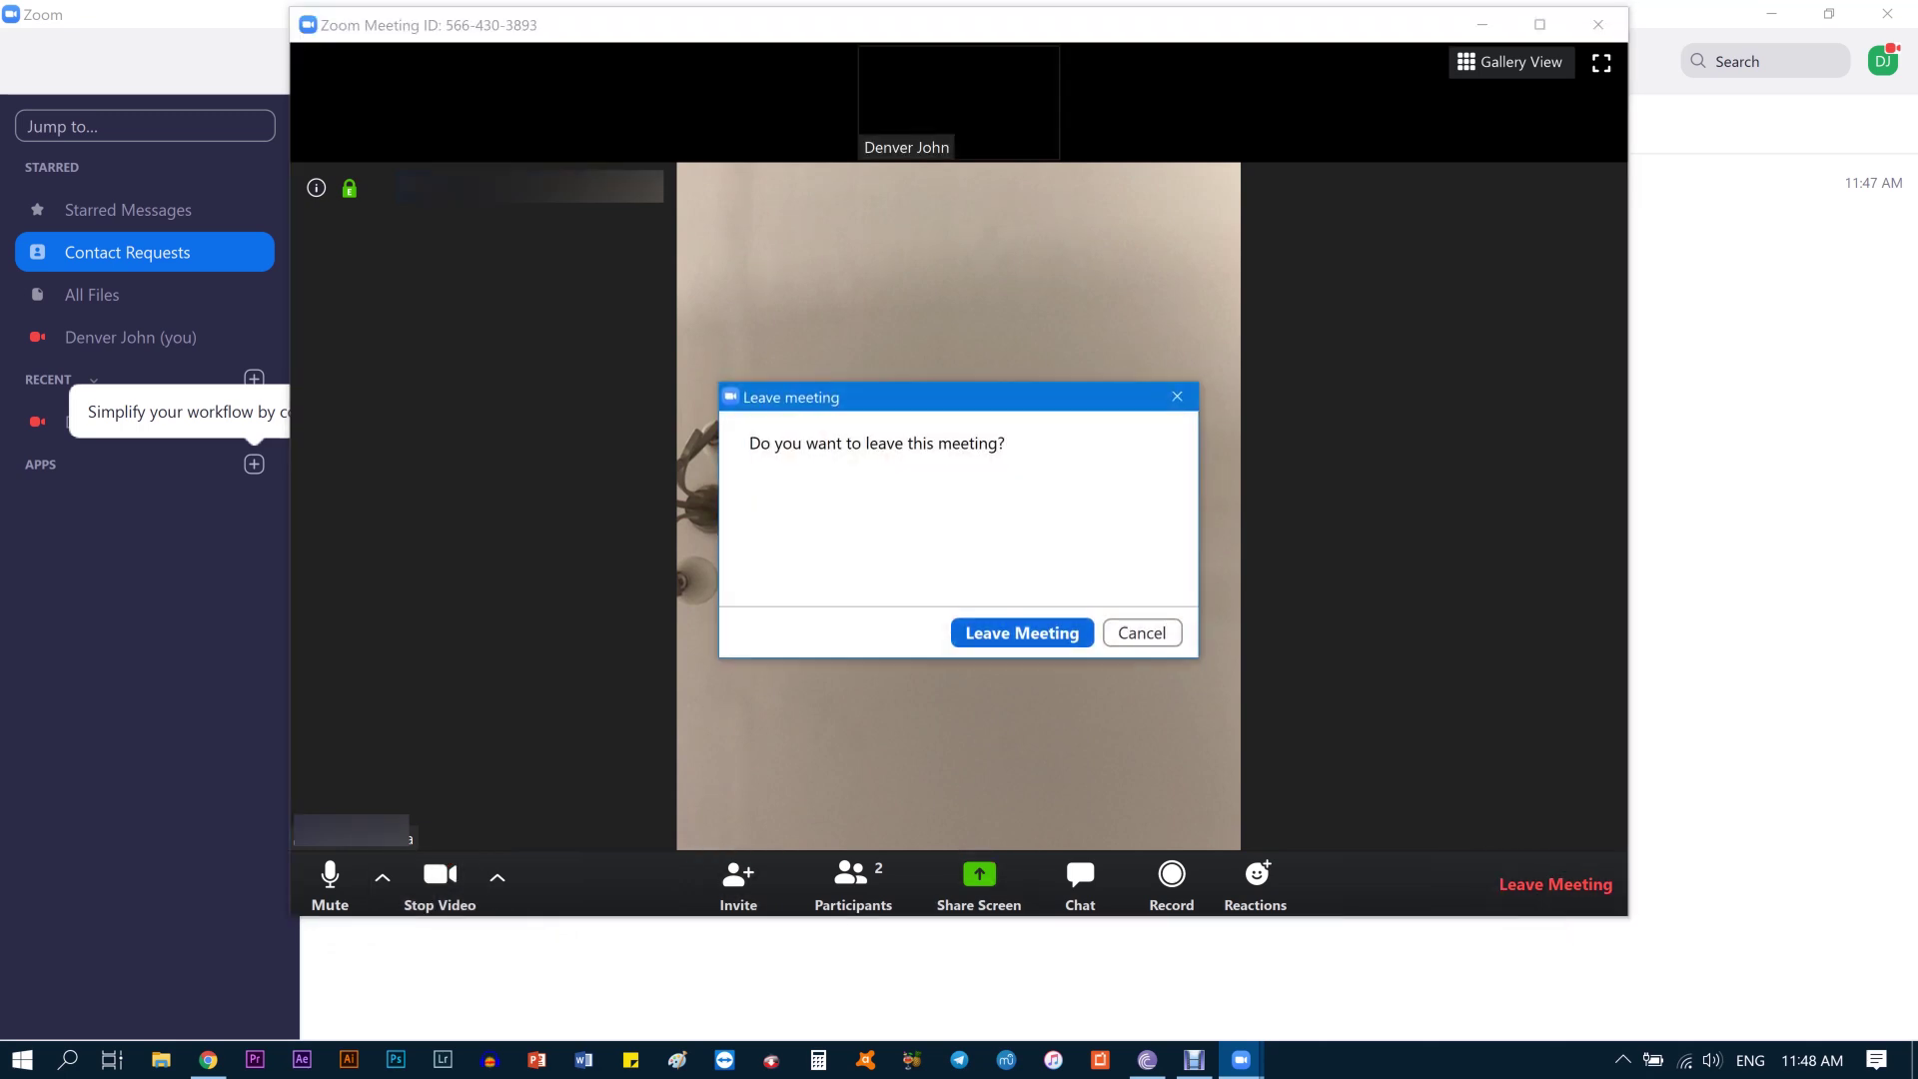
pyautogui.click(1022, 633)
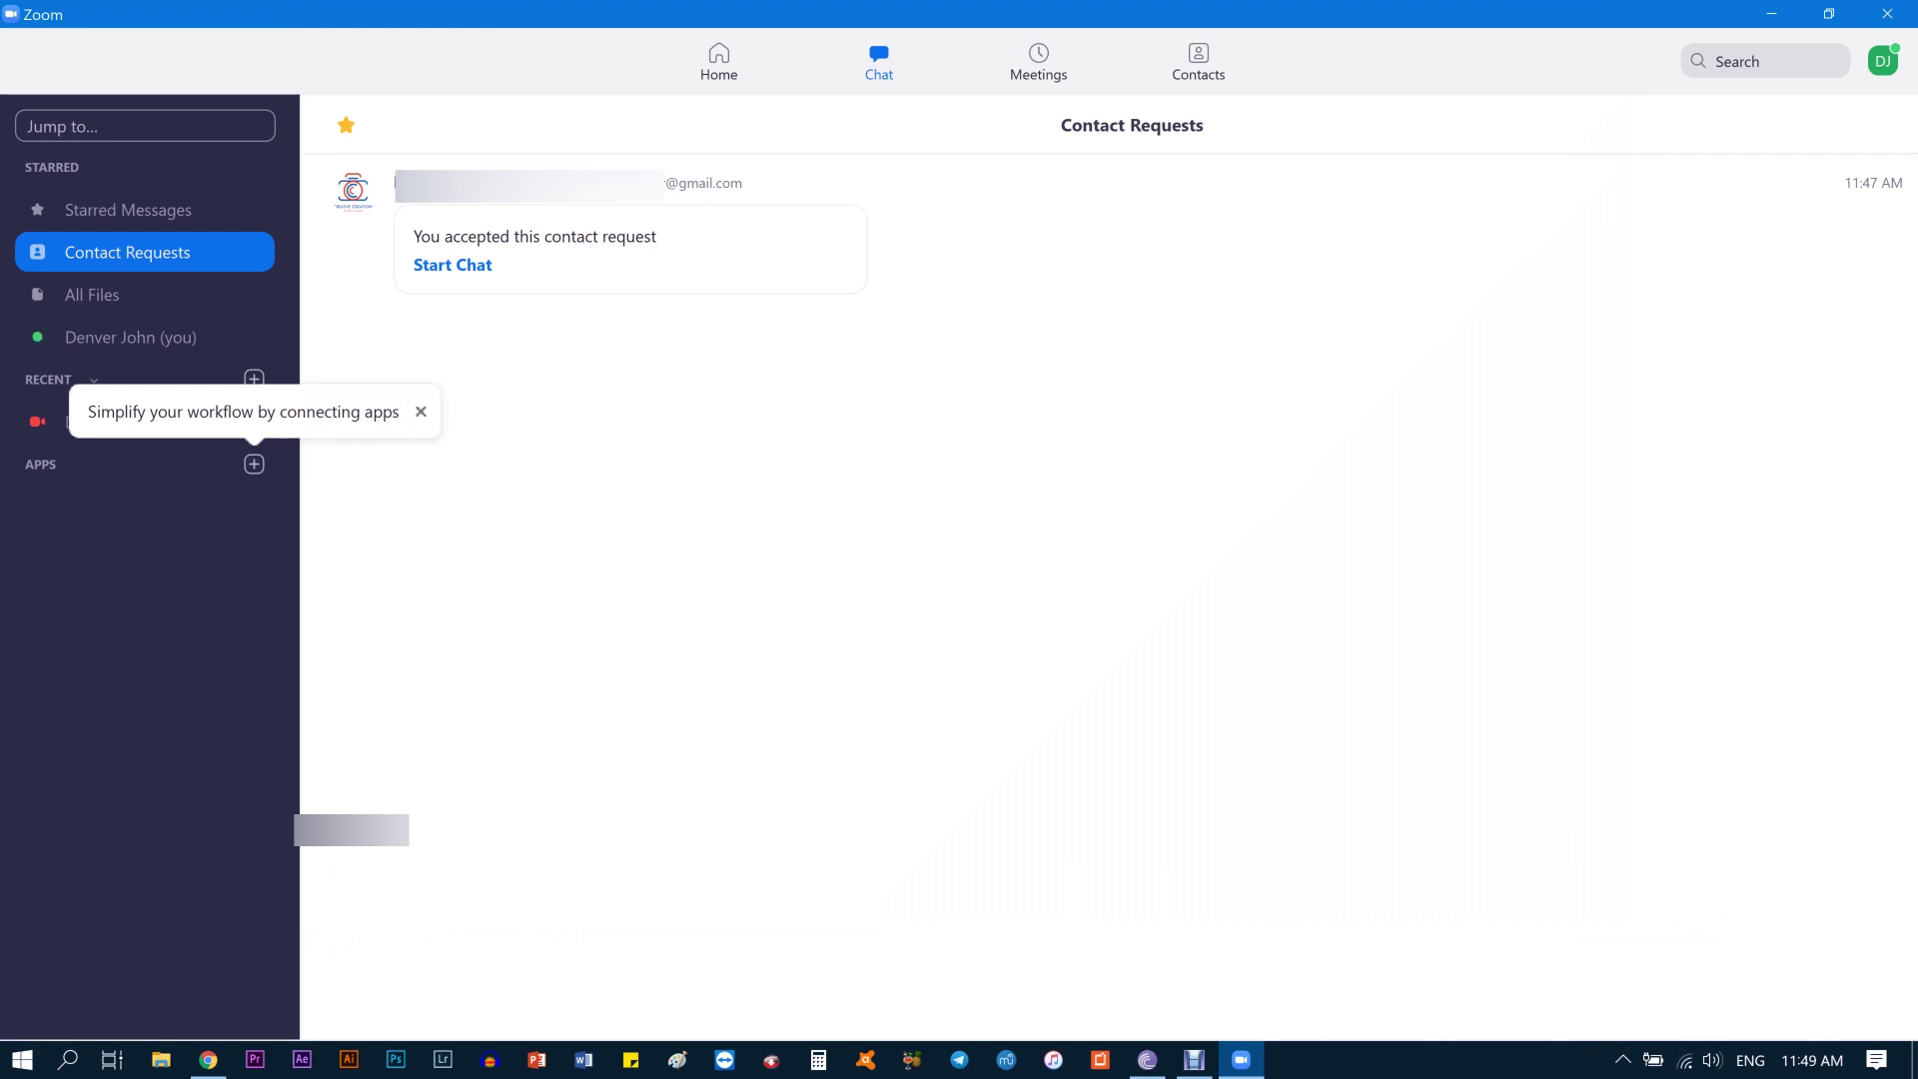